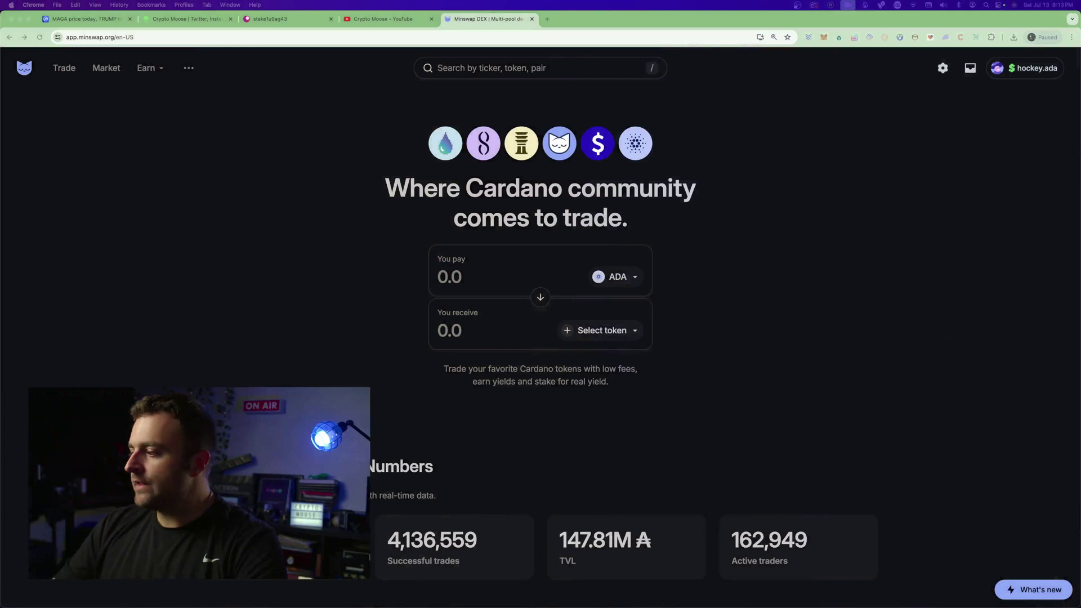
Open What's new and page through the Trading updates, including advanced trade settings, to Market movers.
click(1027, 591)
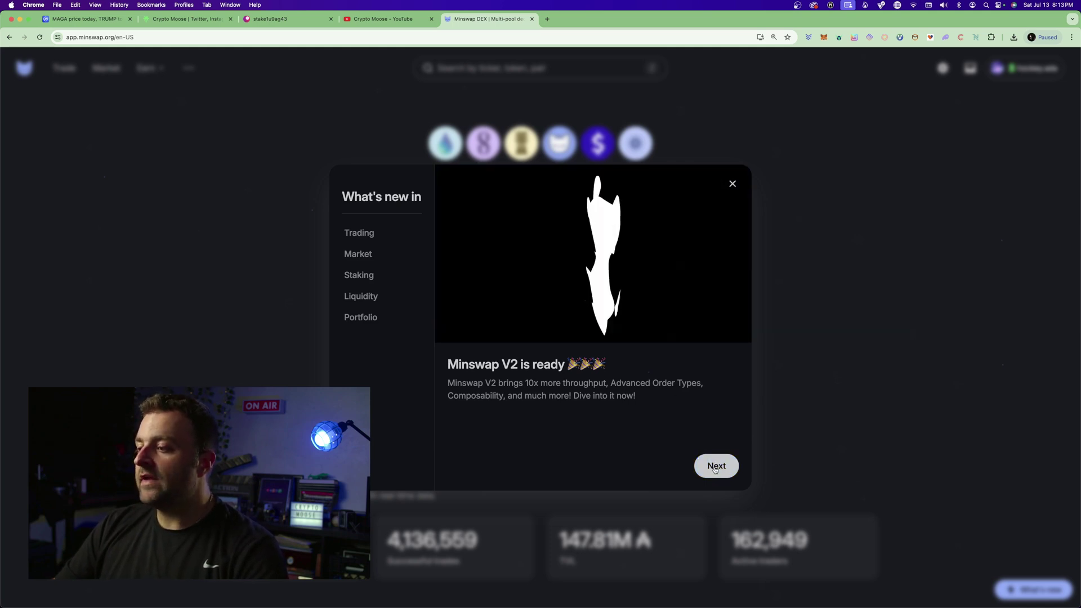
click(715, 466)
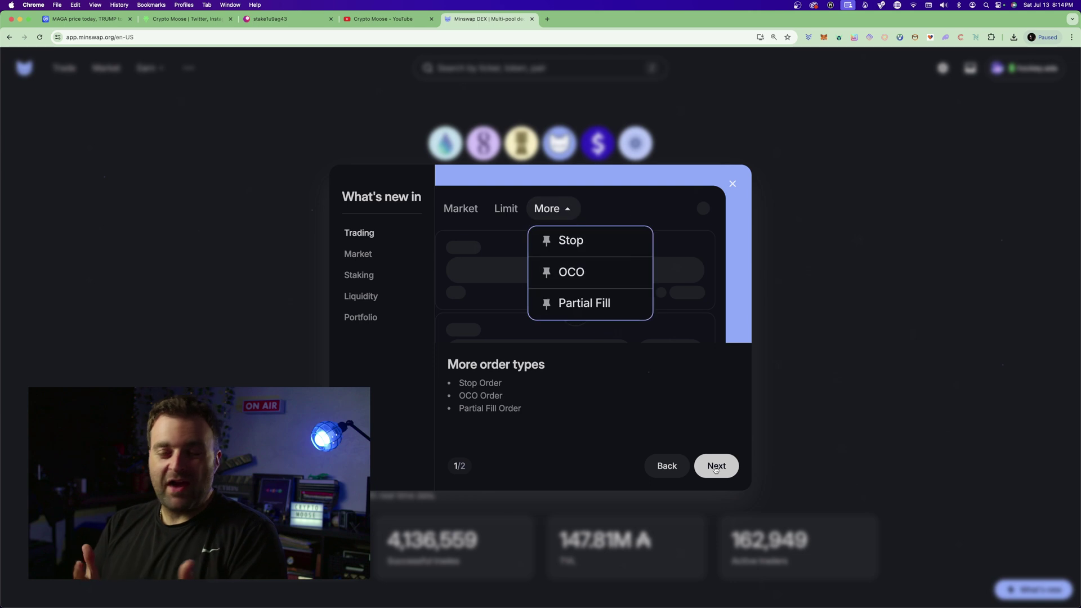
click(714, 467)
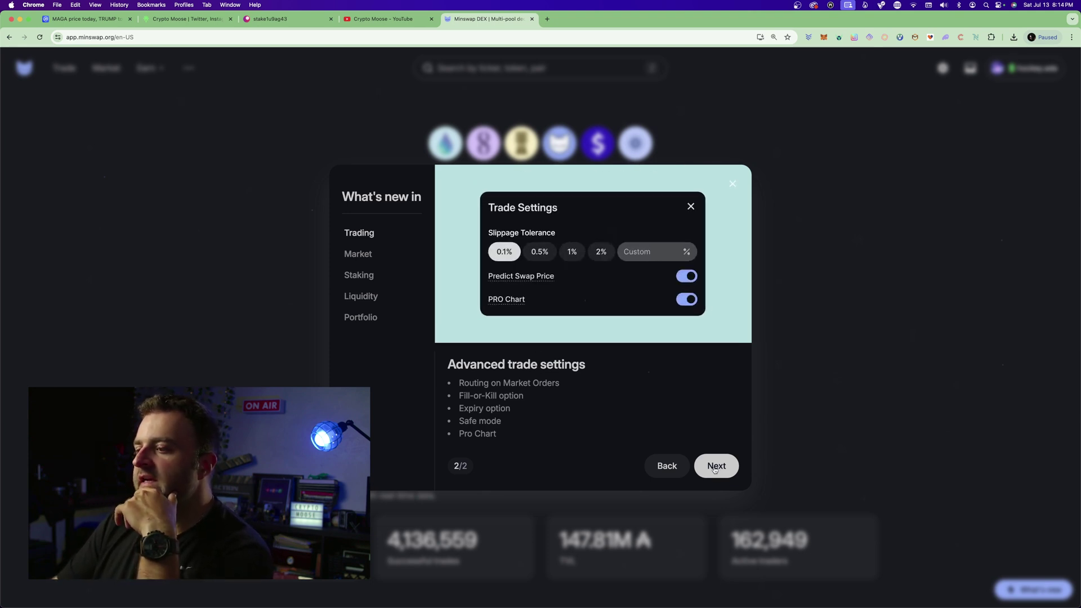
click(714, 469)
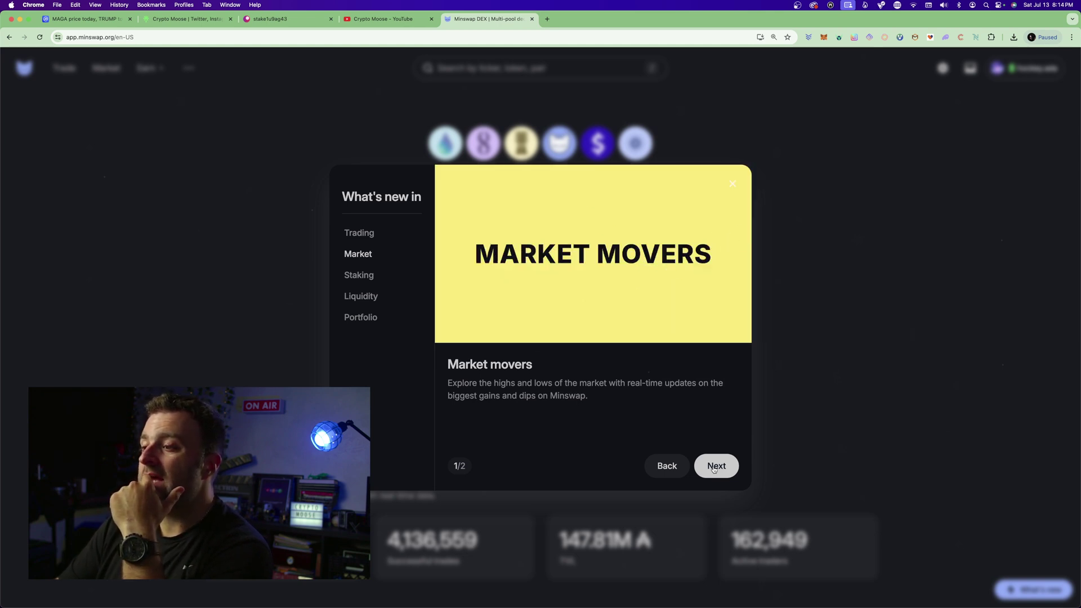
Page past the token and pool detail and Staking total-staked chart updates to Liquidity's Zap Out.
click(714, 469)
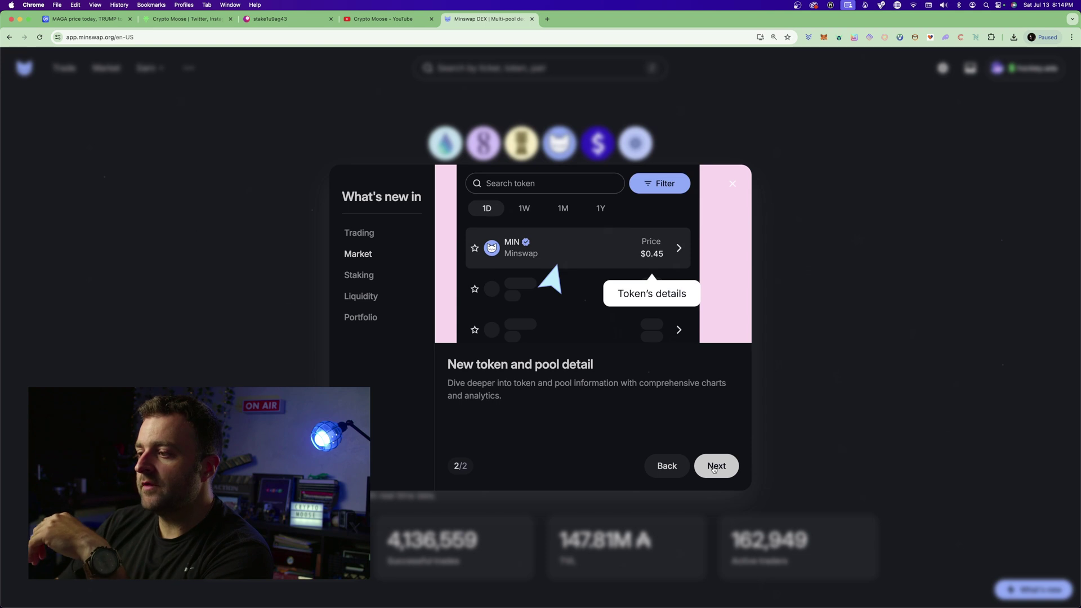
click(713, 468)
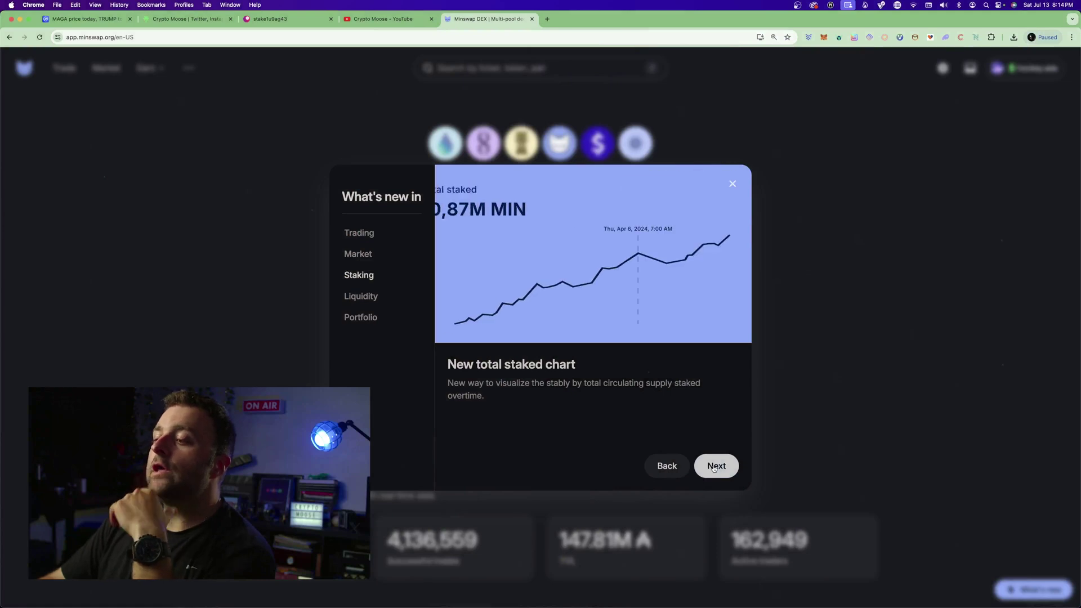
click(713, 467)
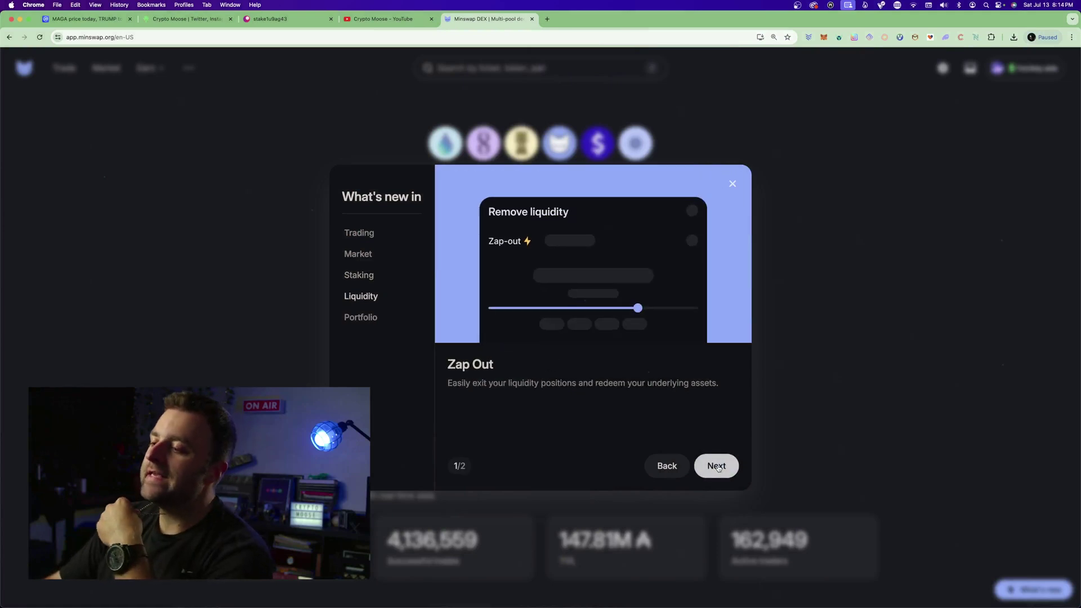
Page through the Add LP Custom and Portfolio updates, then dismiss the tour.
click(718, 467)
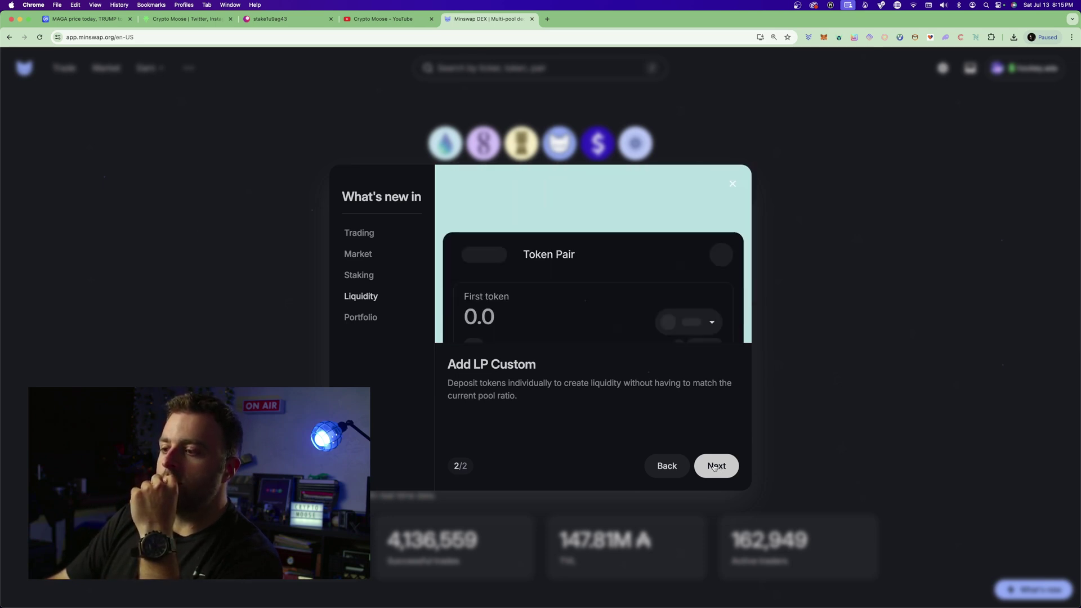
click(713, 467)
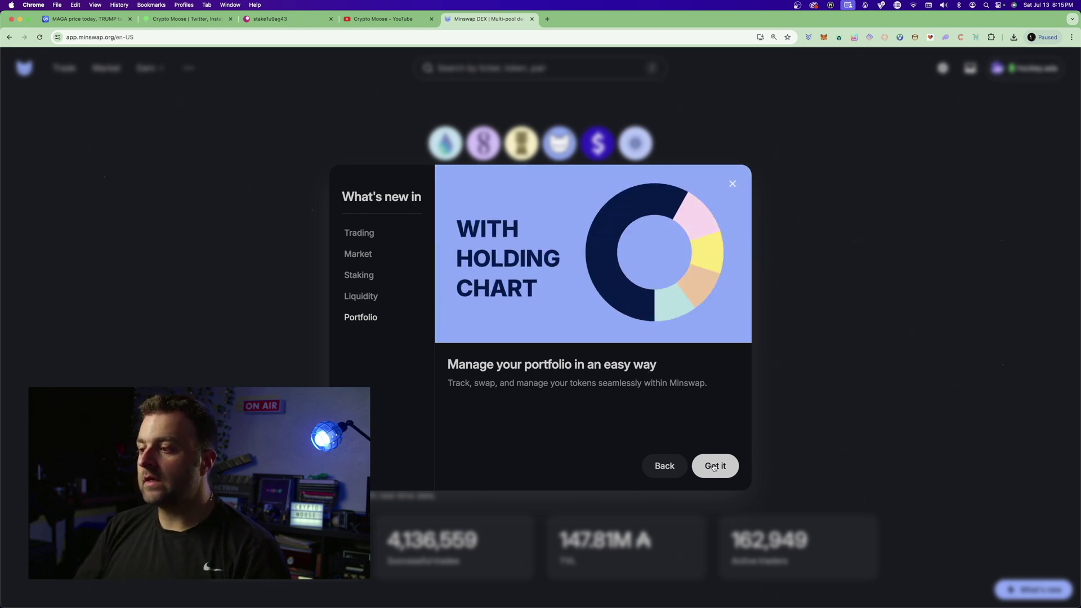
click(714, 467)
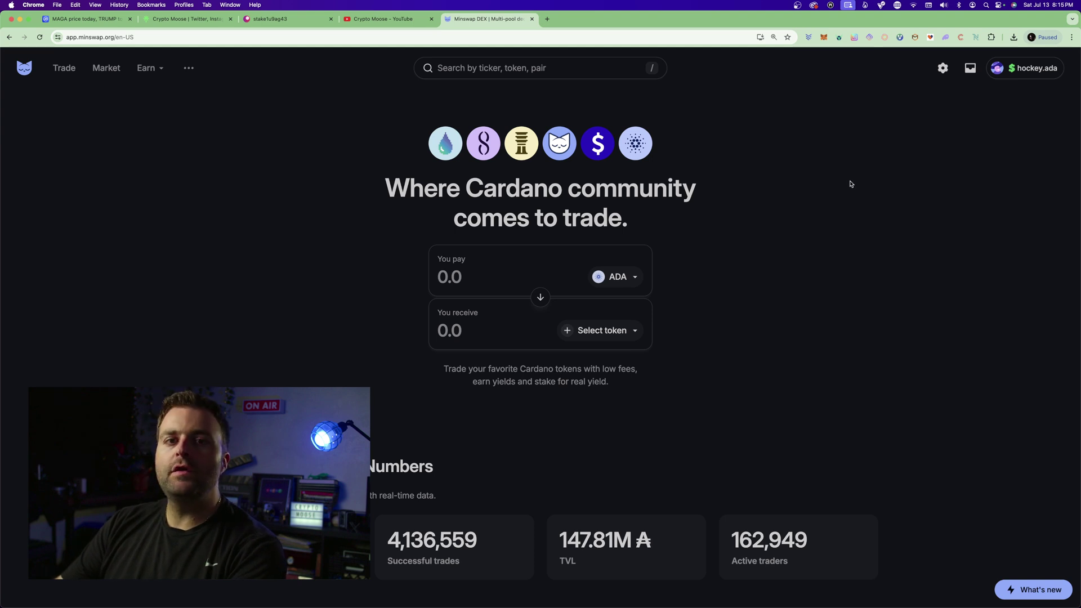
click(974, 37)
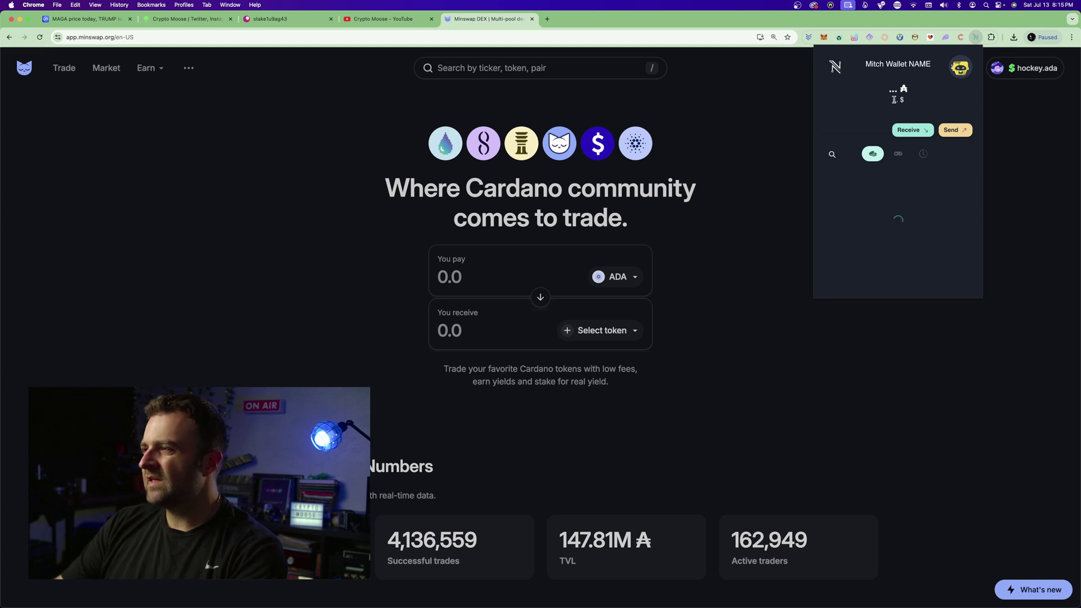
click(924, 156)
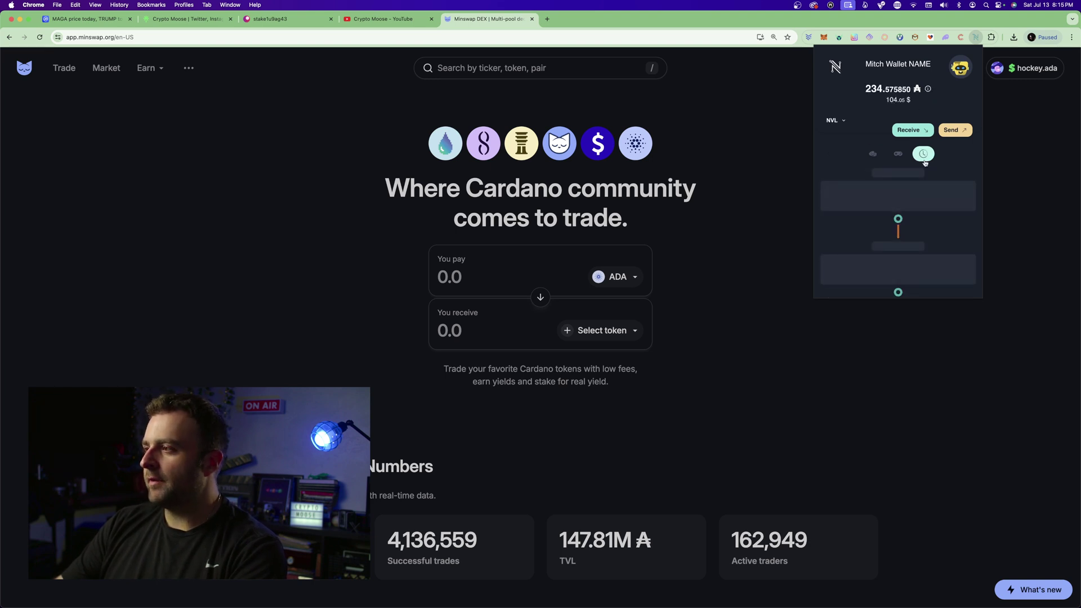
click(958, 197)
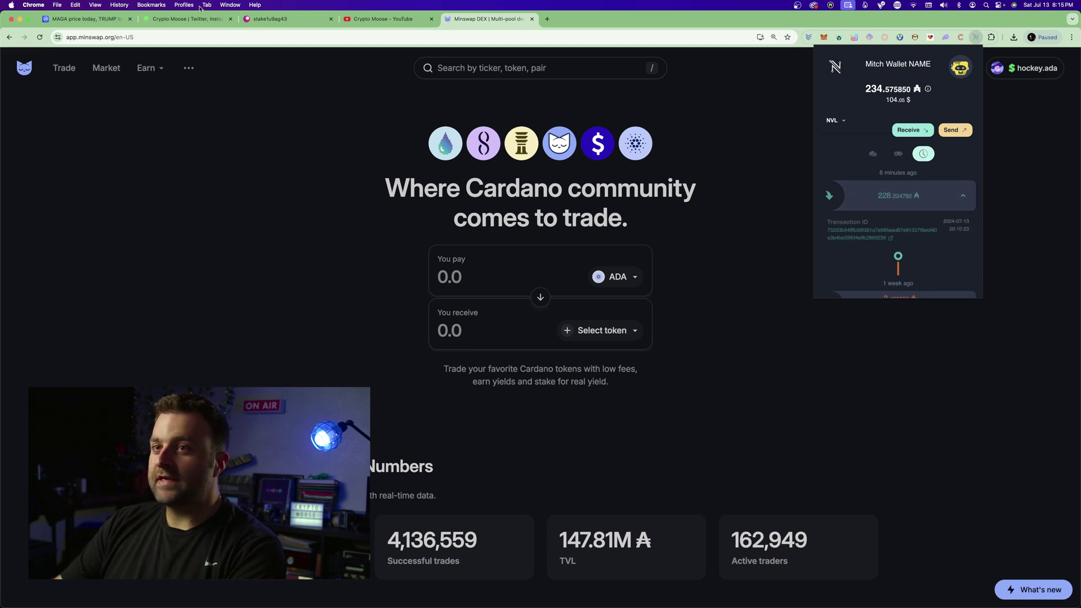
click(186, 18)
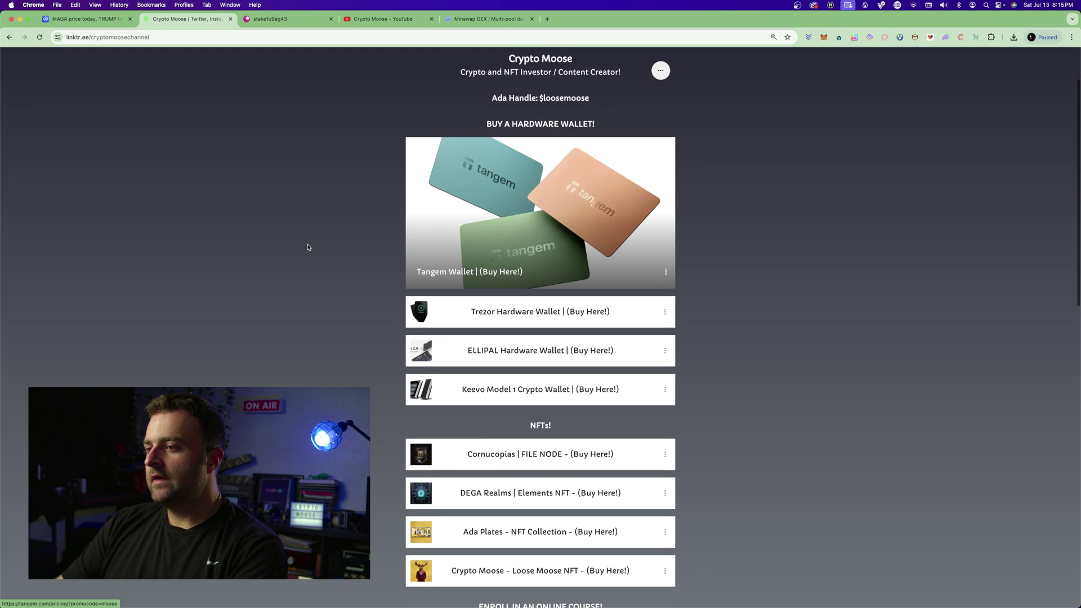
scroll(308, 247, down, 2)
scroll(408, 304, up, 3)
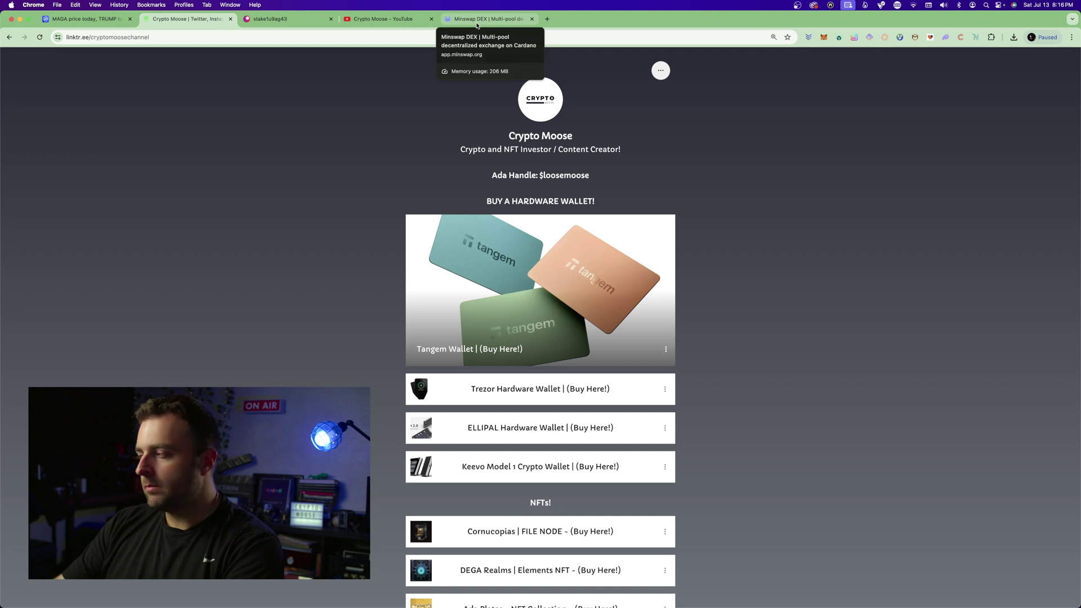
click(477, 22)
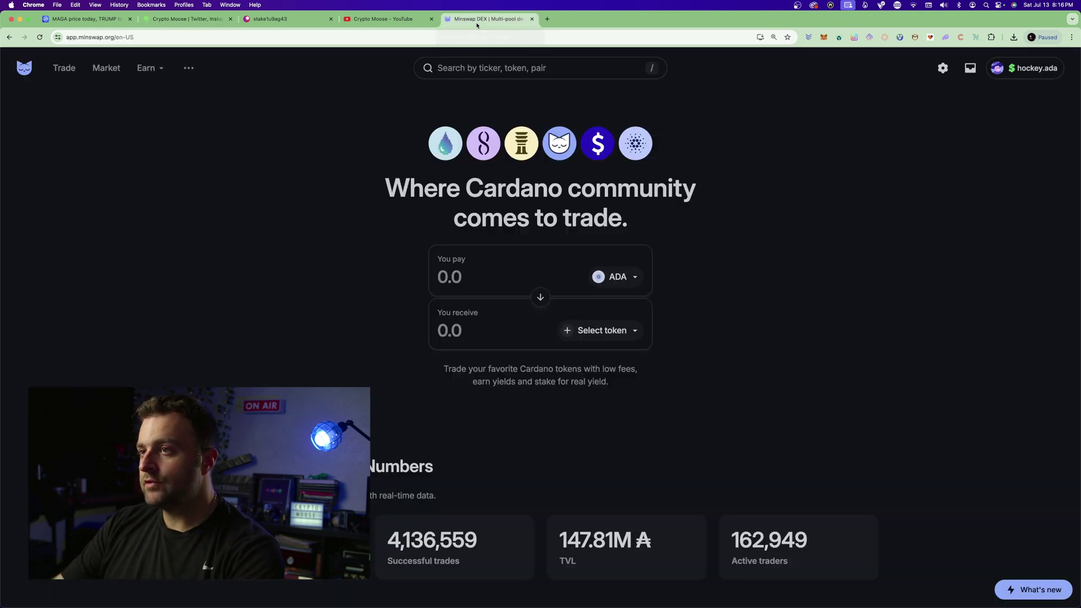
click(976, 38)
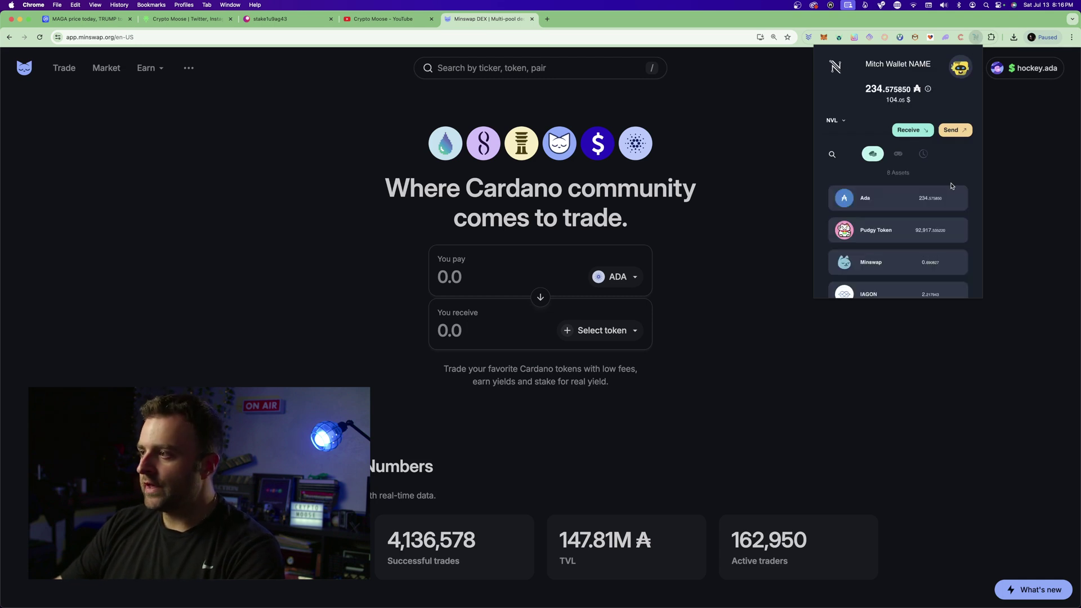
click(867, 365)
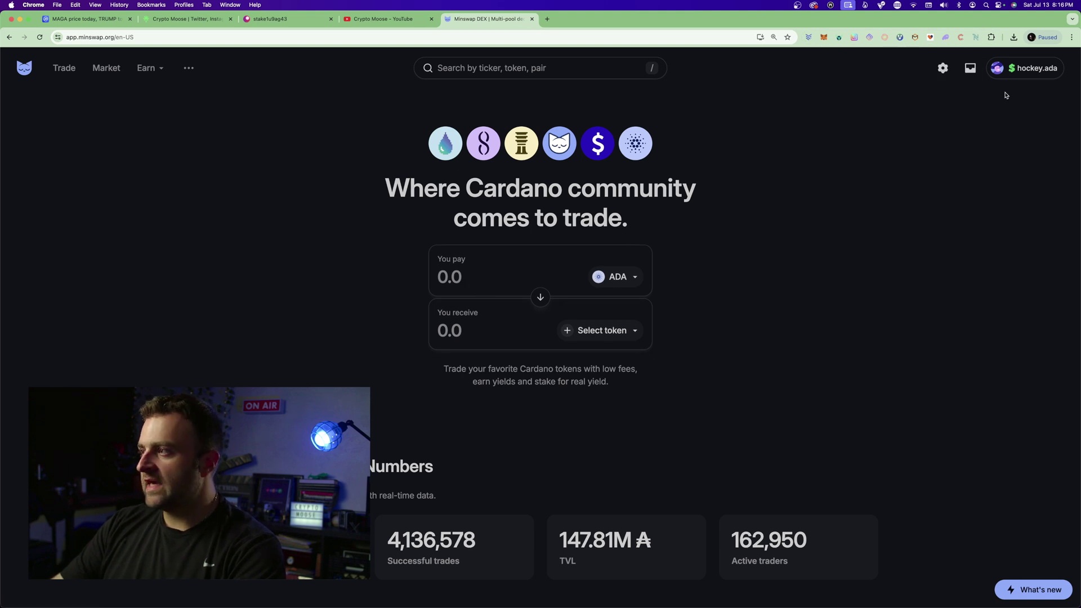
Disconnect the currently connected wallet.
click(1024, 70)
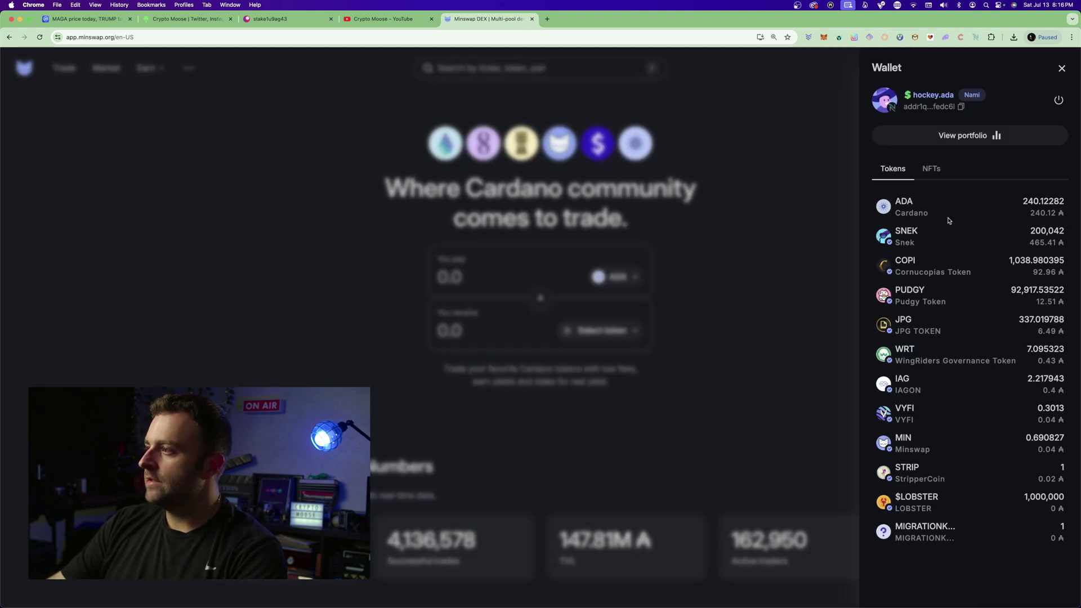
click(1058, 100)
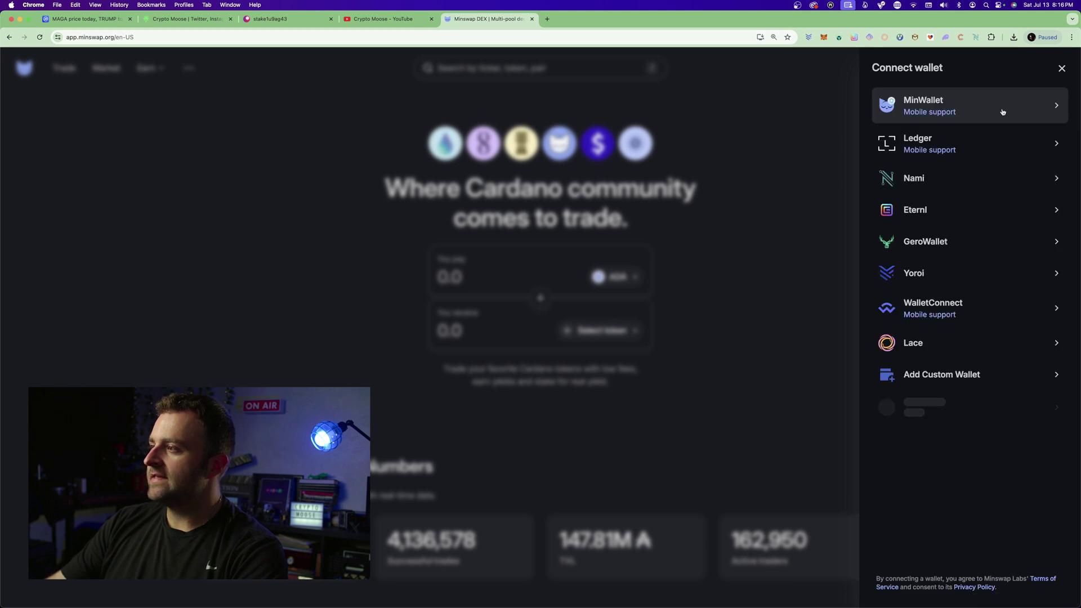
triple_click(818, 247)
click(927, 203)
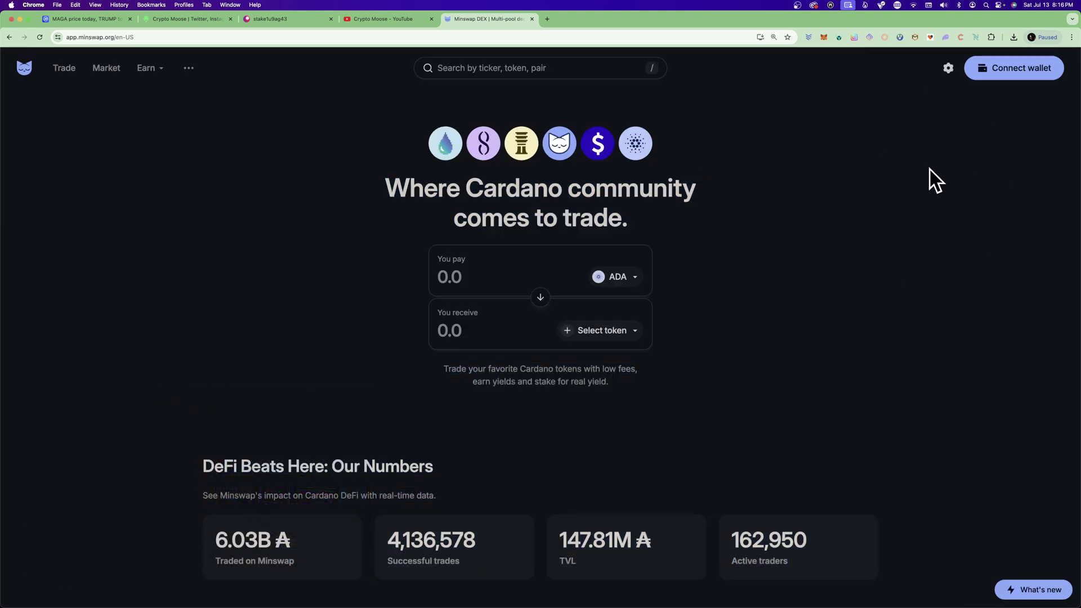
Reconnect the Nami wallet and land on the MIN–ADA swap page.
click(1024, 70)
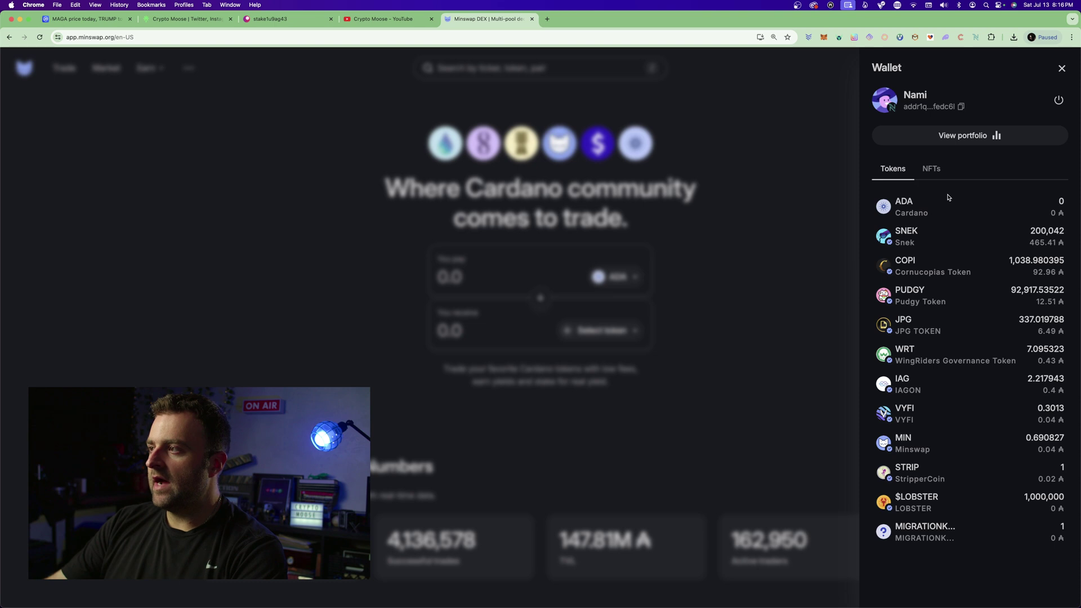
click(1061, 69)
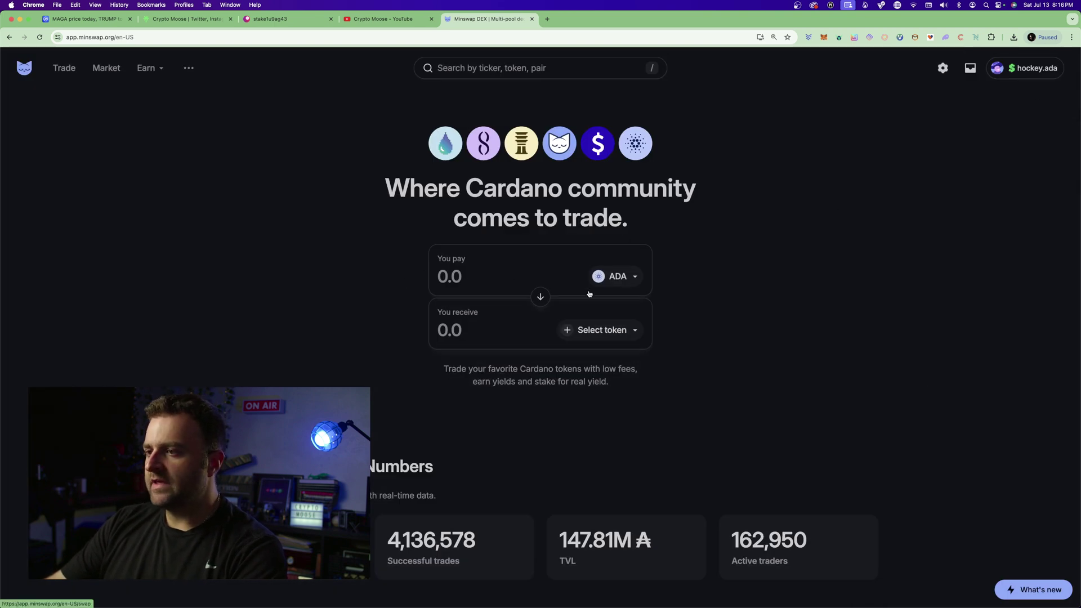
scroll(545, 315, down, 1)
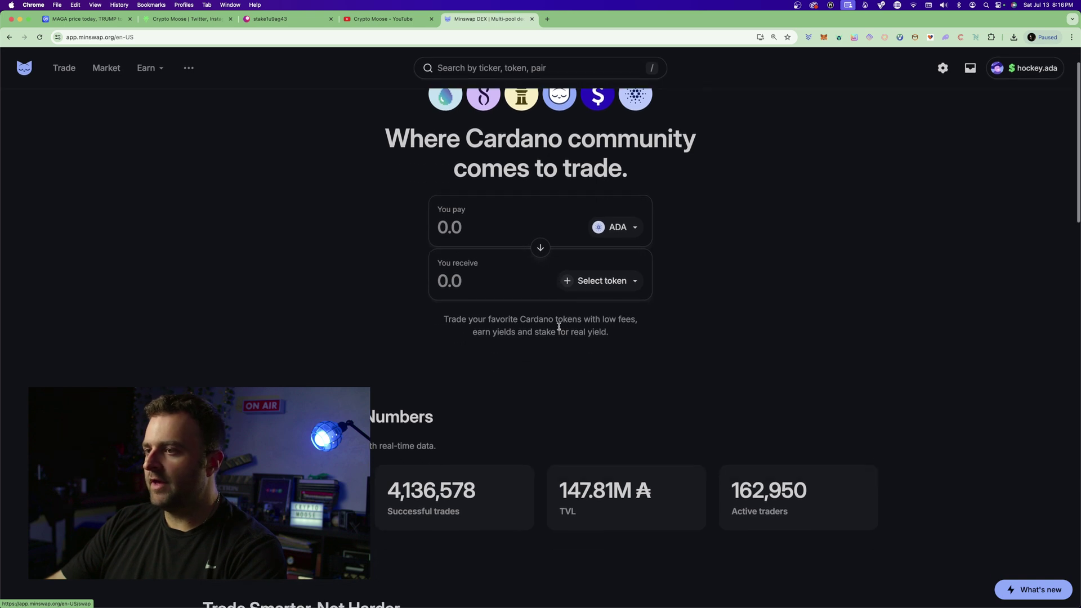
scroll(299, 186, up, 1)
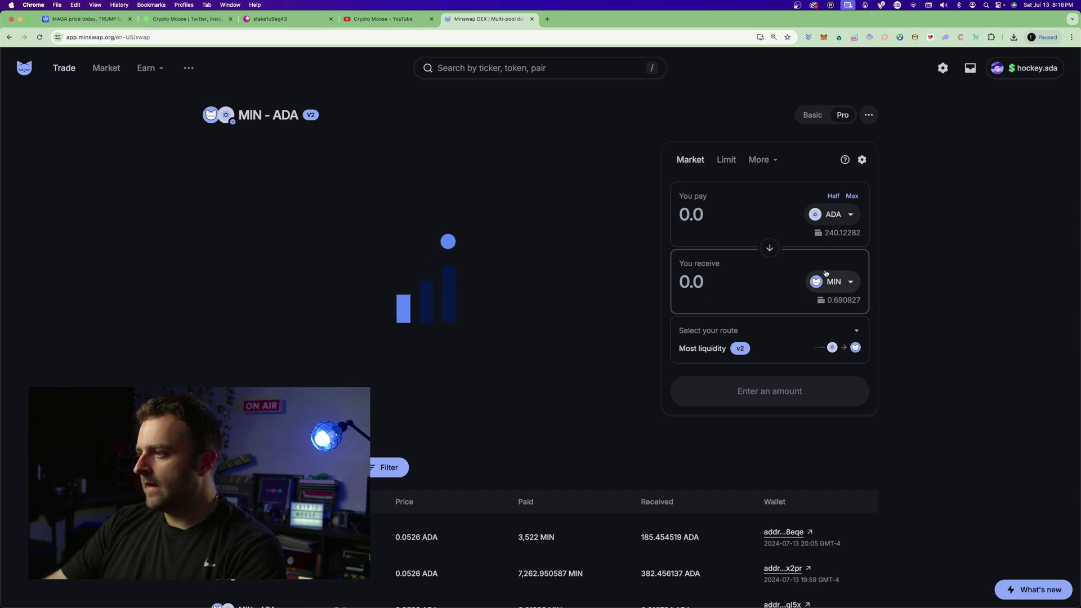
Enter 100 ADA to pay and pick NVL as the token to receive.
click(779, 210)
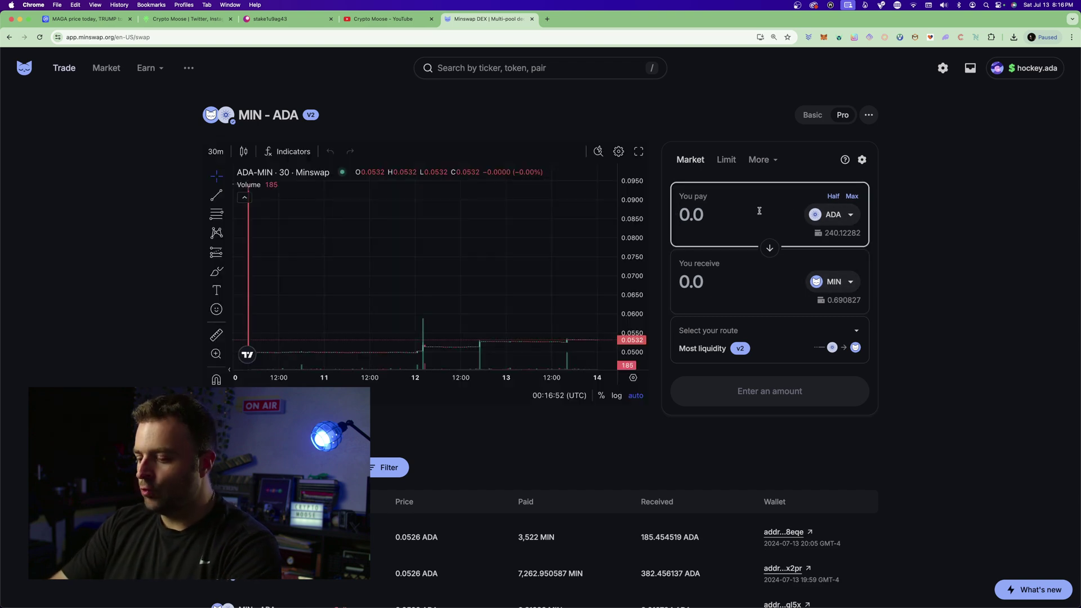
text(100)
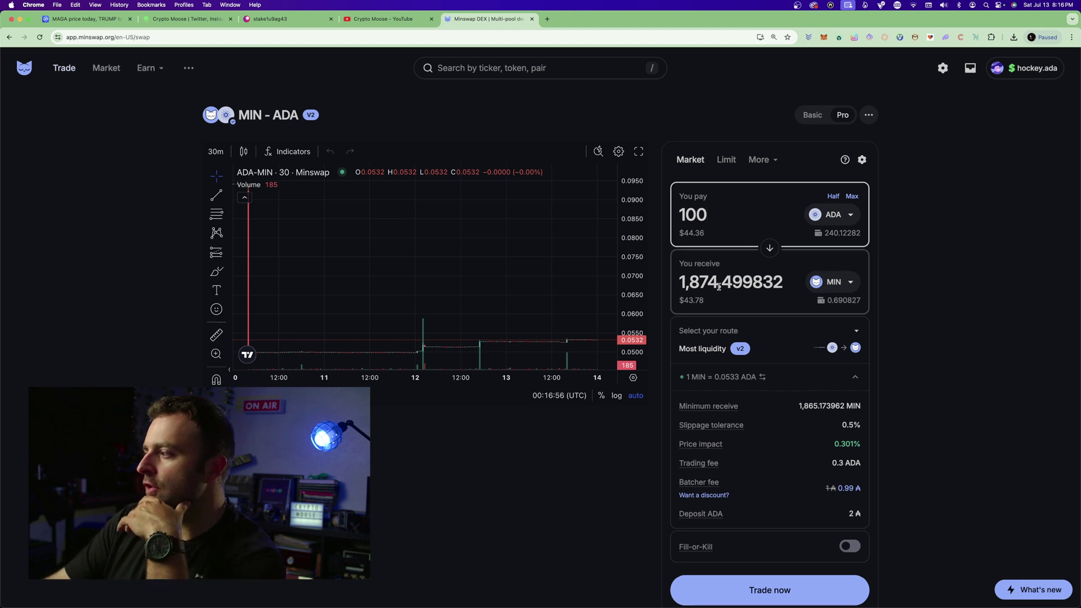
click(843, 278)
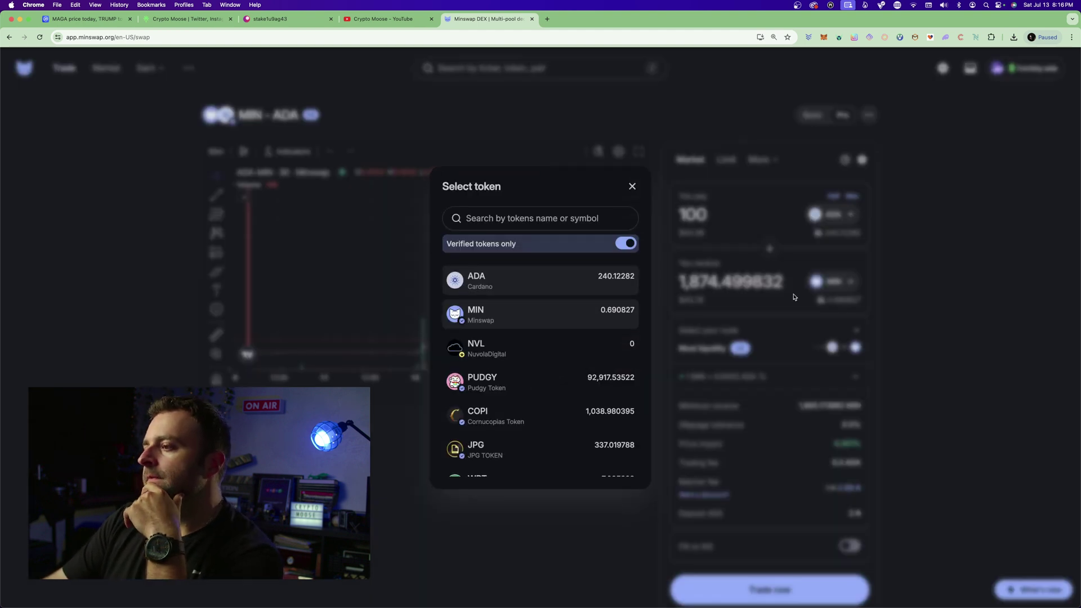
scroll(503, 318, down, 2)
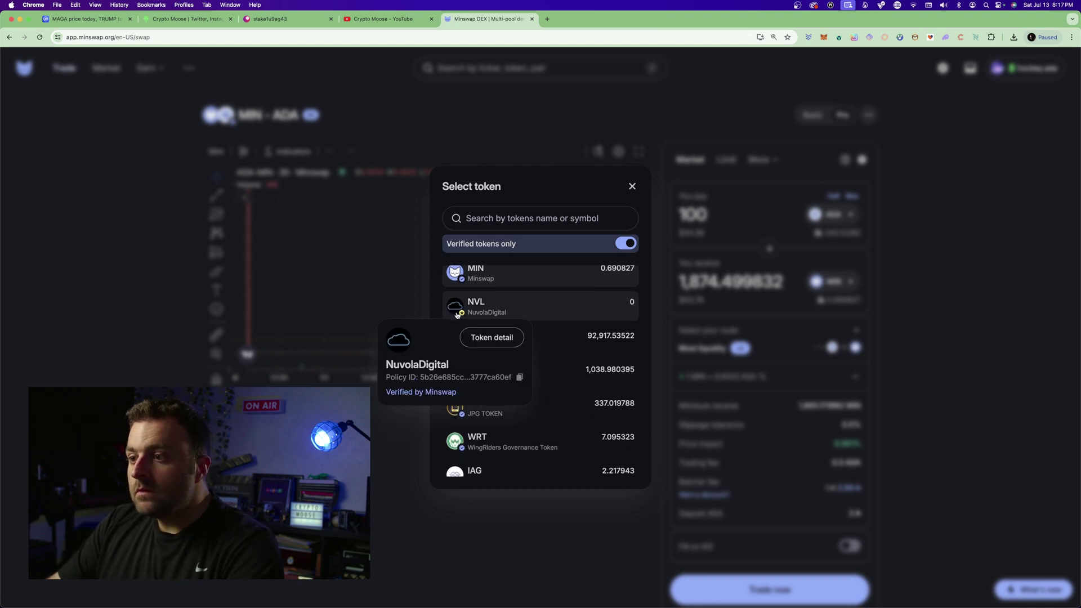
scroll(531, 346, down, 1)
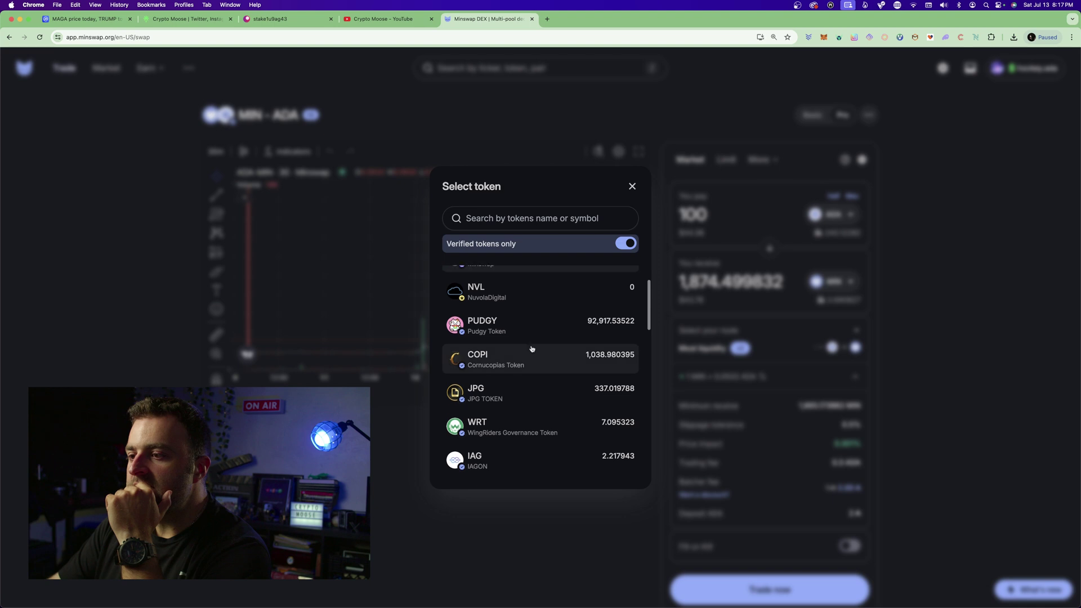
click(462, 297)
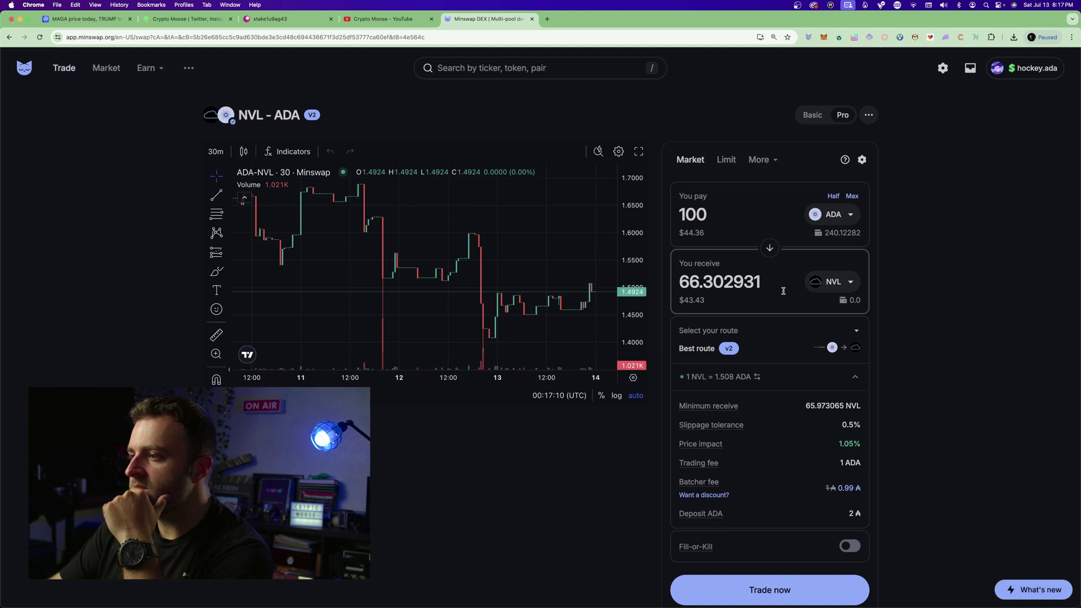
Replace NVL with COPI, quoting 1,113.570374 COPI for 100 ADA.
click(840, 281)
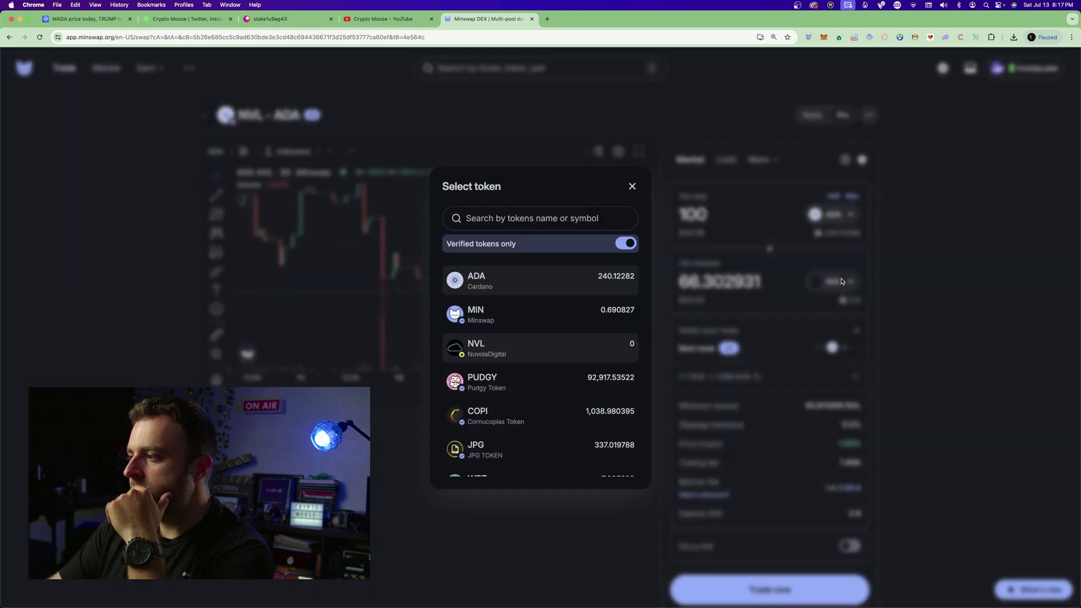
scroll(541, 356, down, 2)
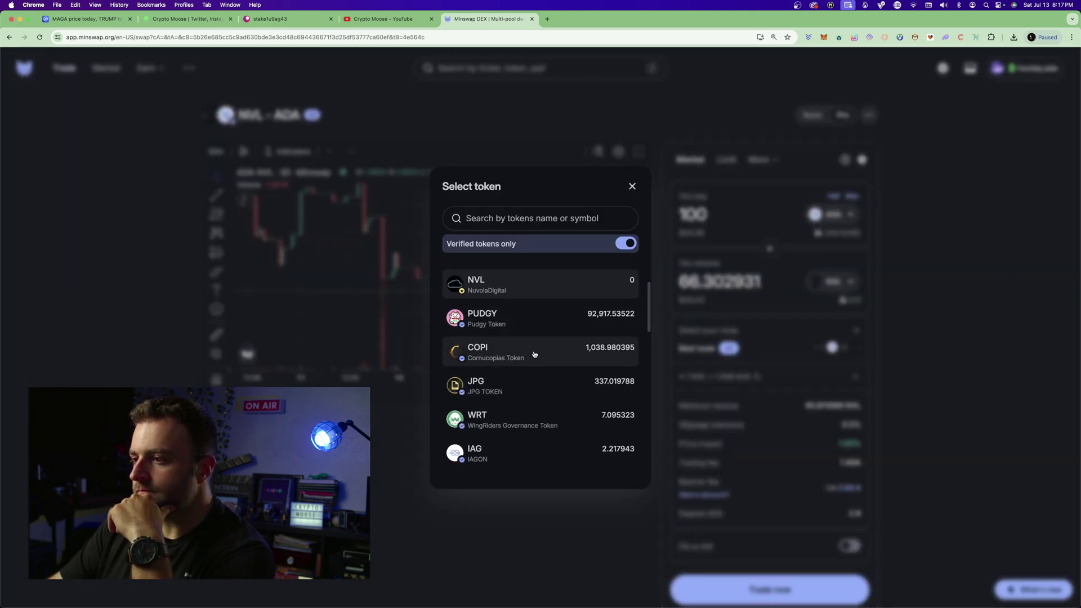
click(534, 353)
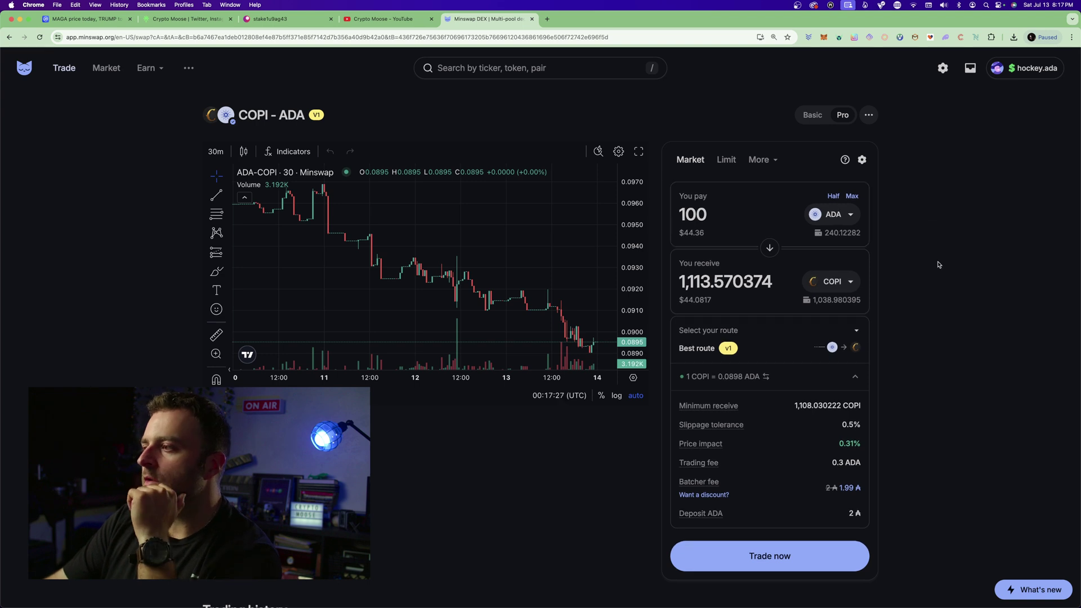
Correct the You pay amount to 100 ADA for the COPI swap.
click(731, 212)
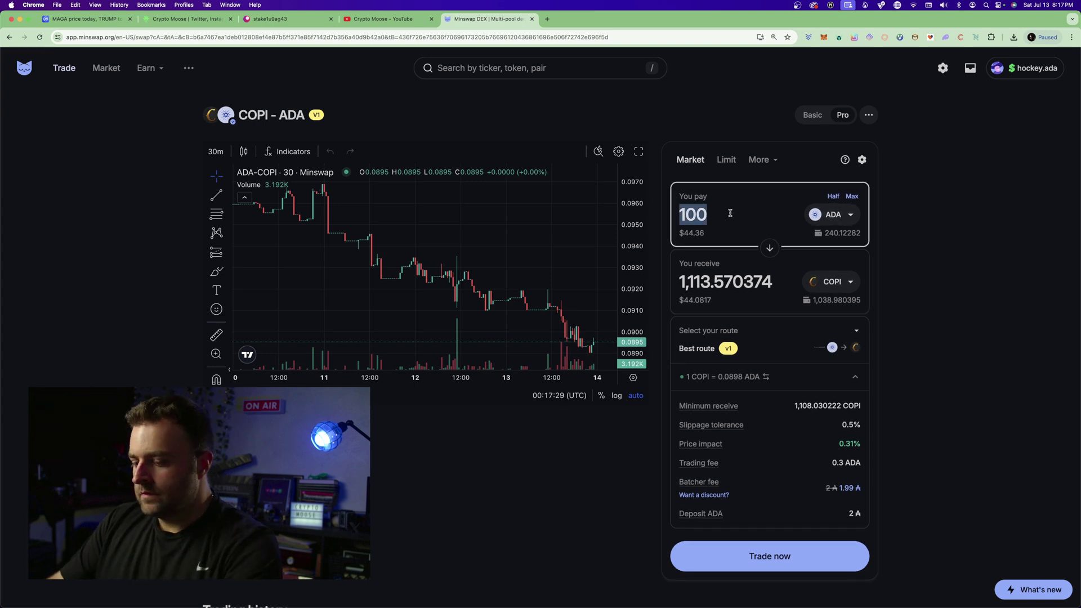
text(120)
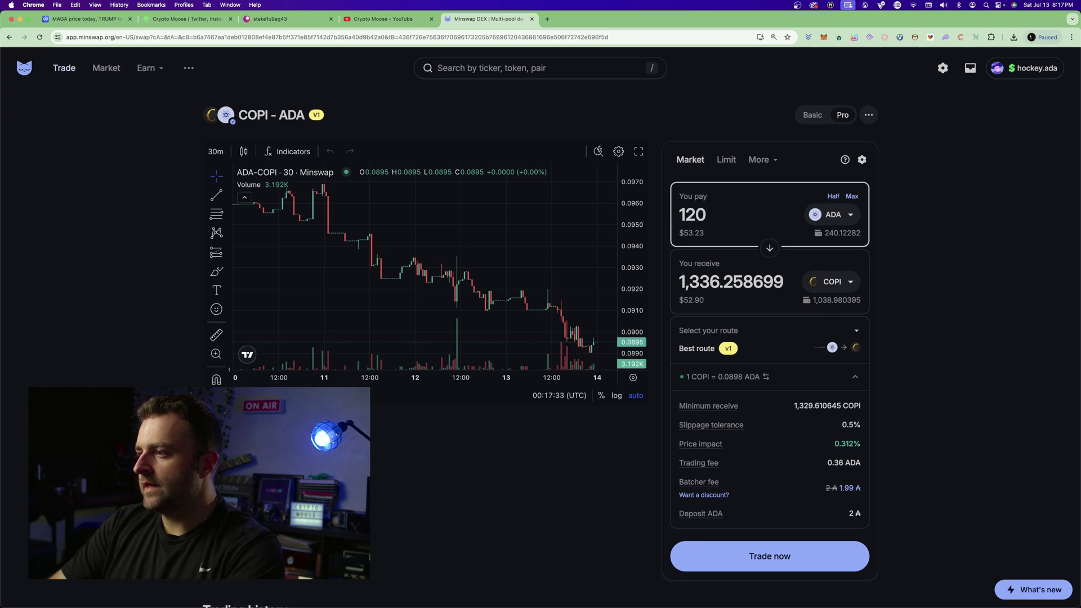
key(BackSpace)
key(BackSpace)
text(00)
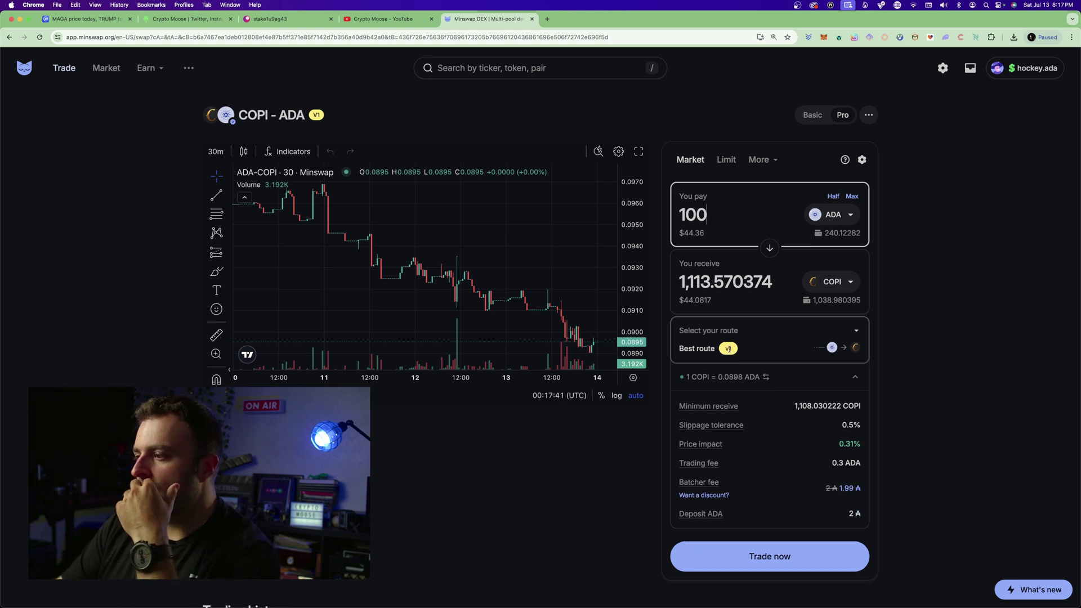
Try the v2 Route 2, switch back to the recommended v1 best route, then open trade settings.
click(728, 348)
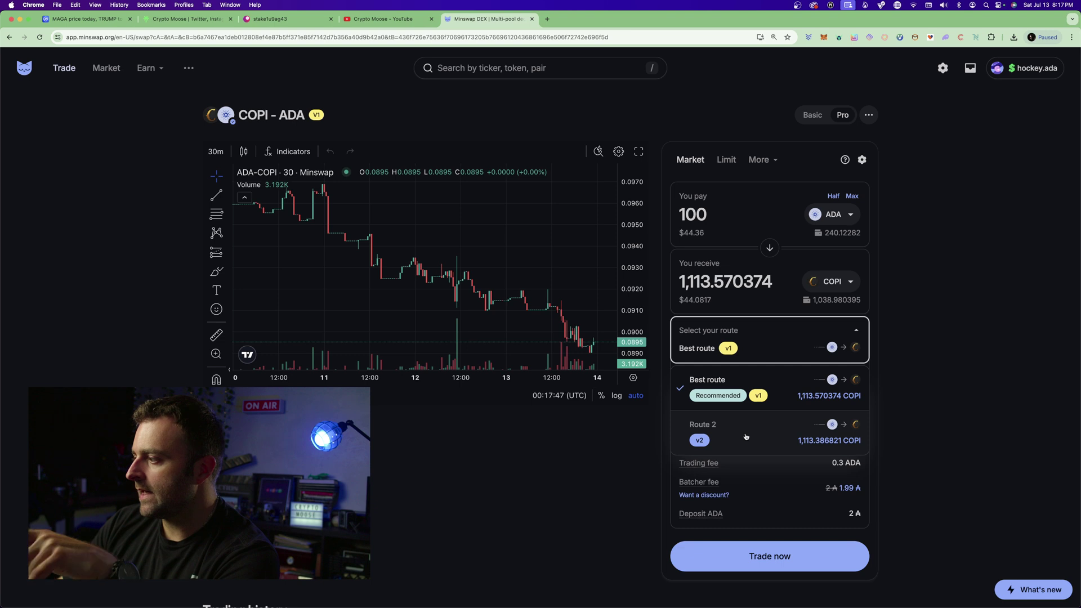
click(745, 437)
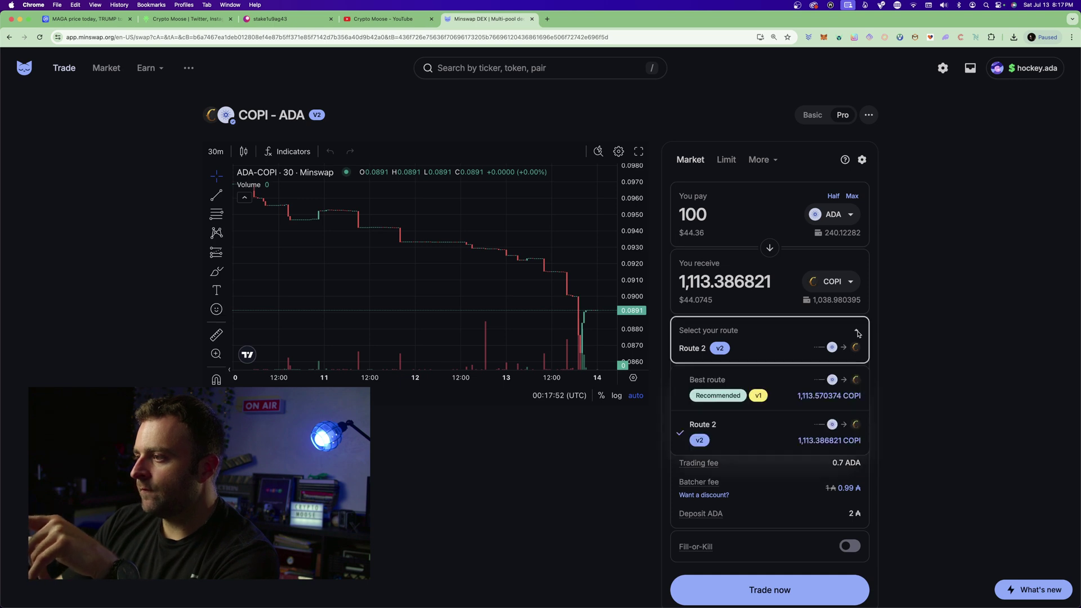
click(856, 332)
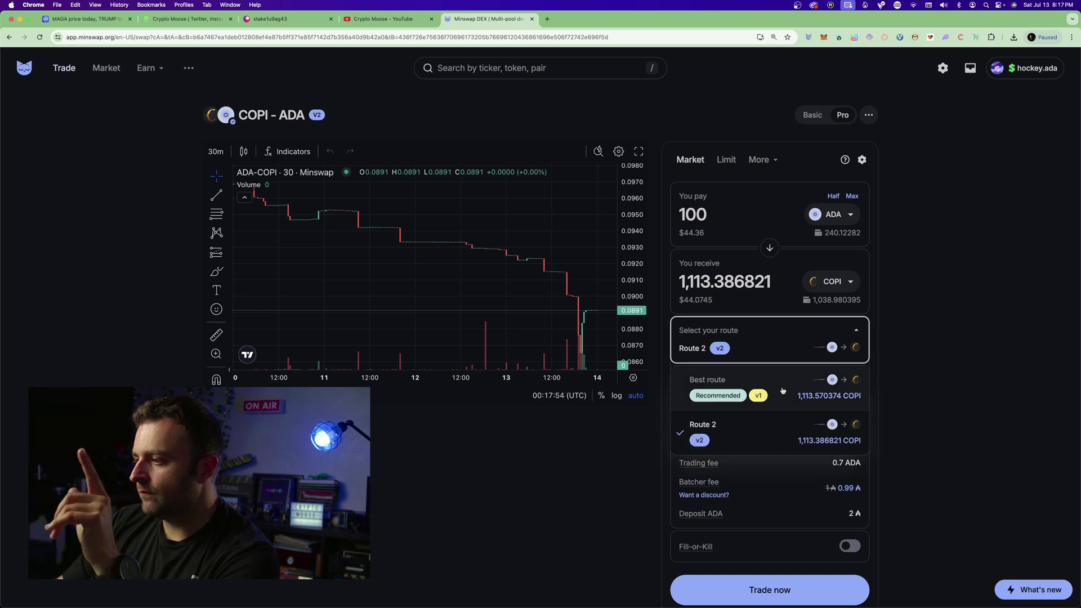
click(781, 390)
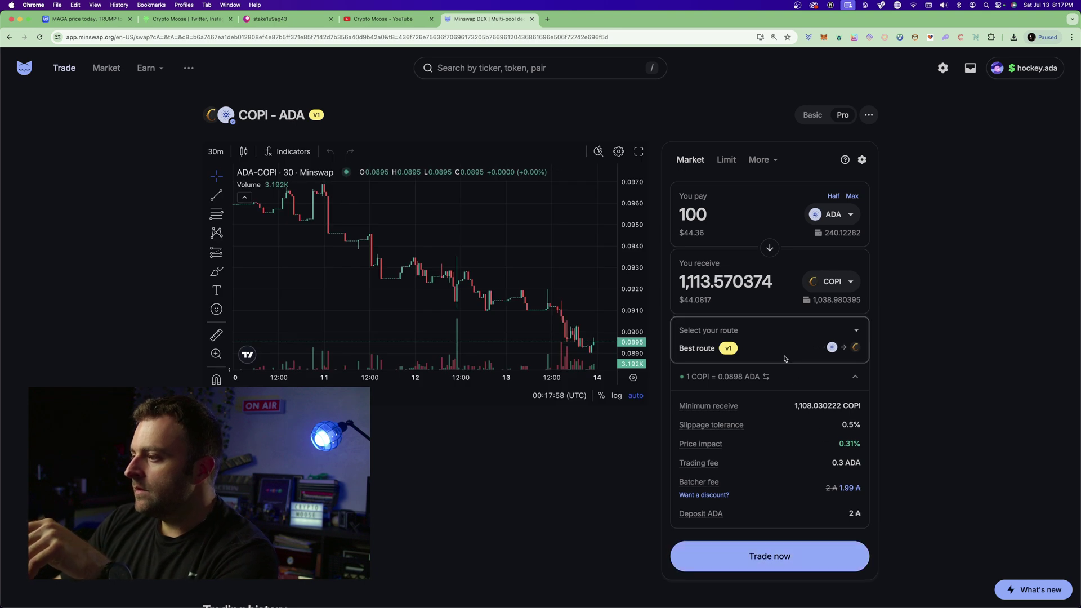
click(863, 160)
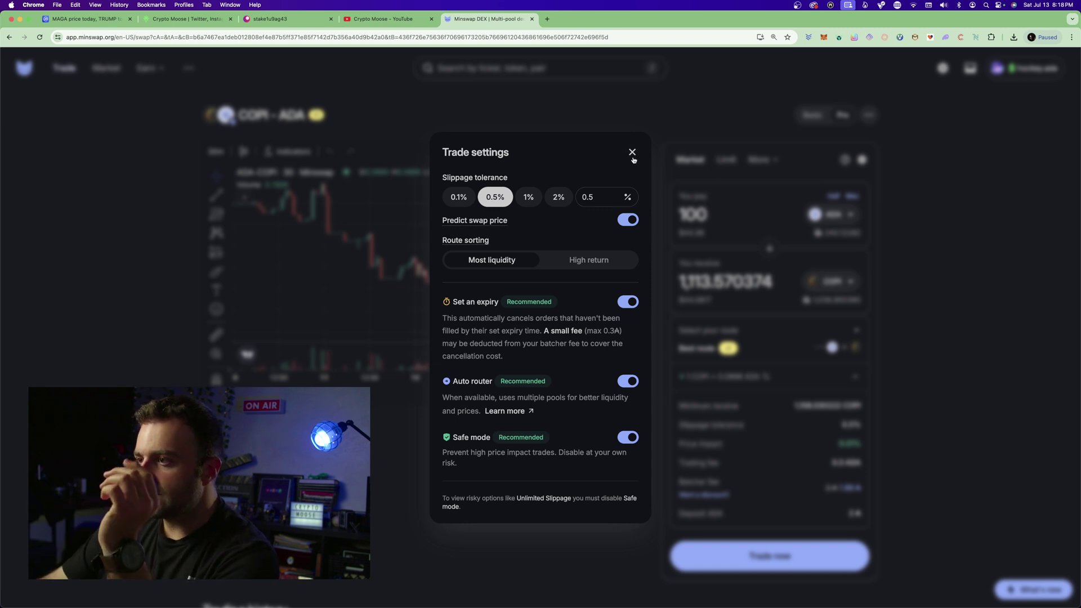
click(631, 151)
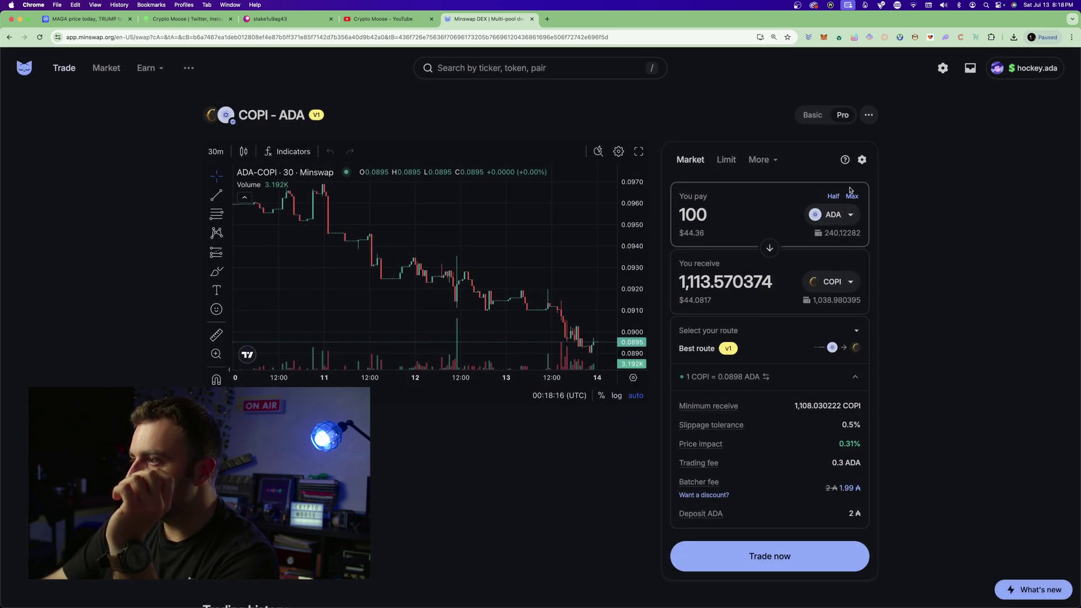
double_click(757, 160)
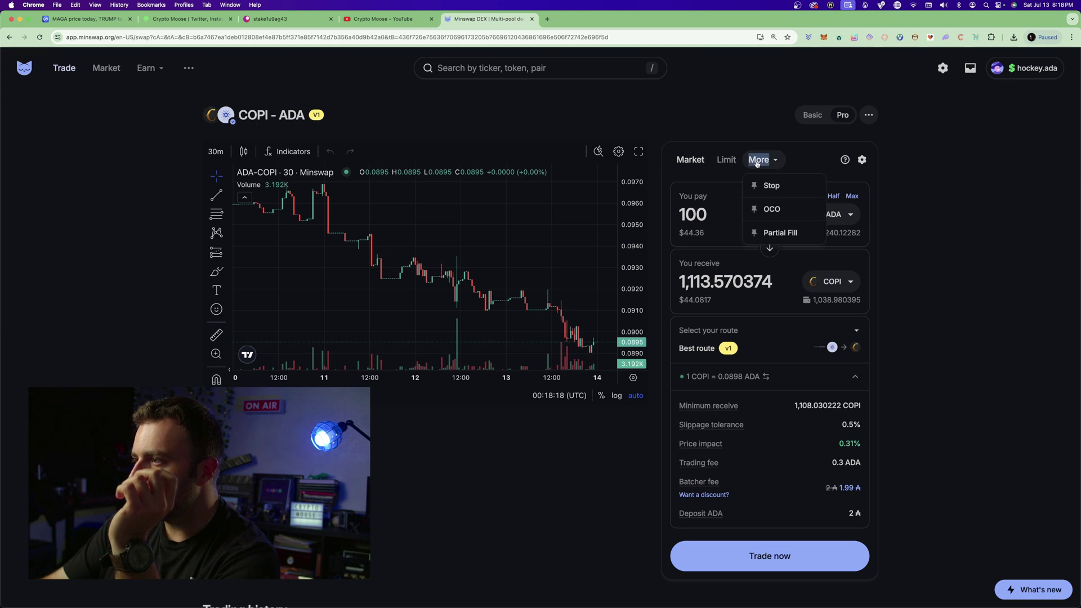
click(727, 160)
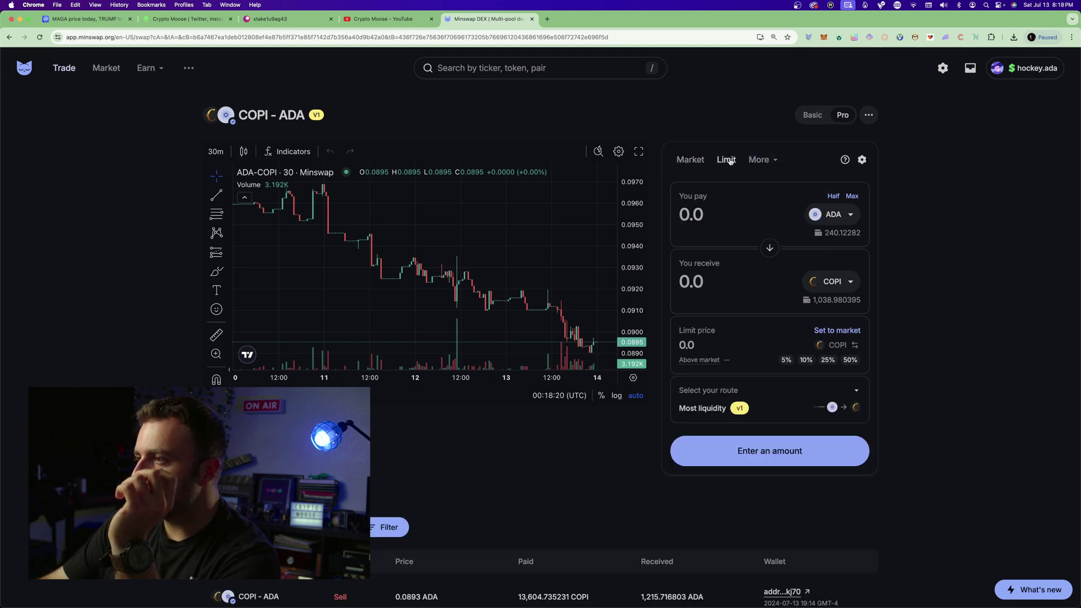
click(692, 164)
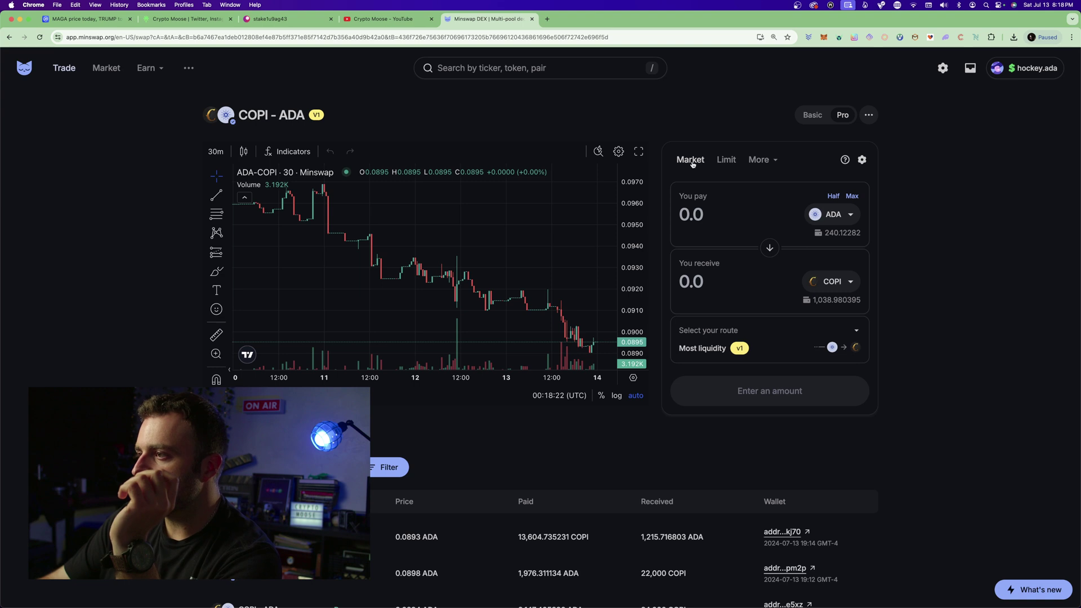
click(833, 196)
double_click(714, 215)
text(100)
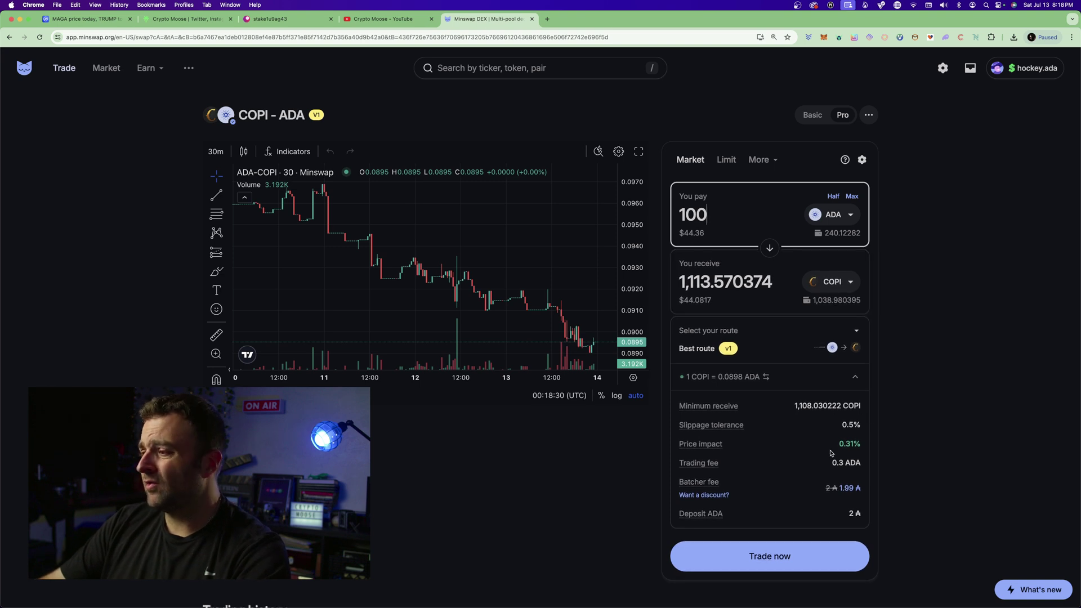
Submit the 100 ADA to COPI swap and check Nami's balances, showing 1,038.980395 COPI.
click(769, 559)
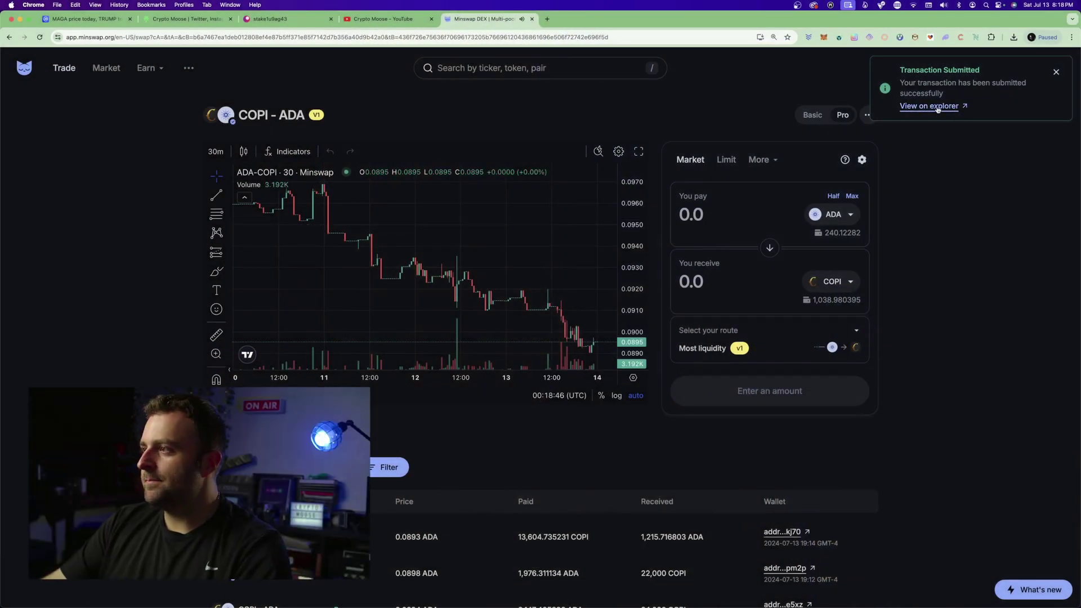
click(1056, 72)
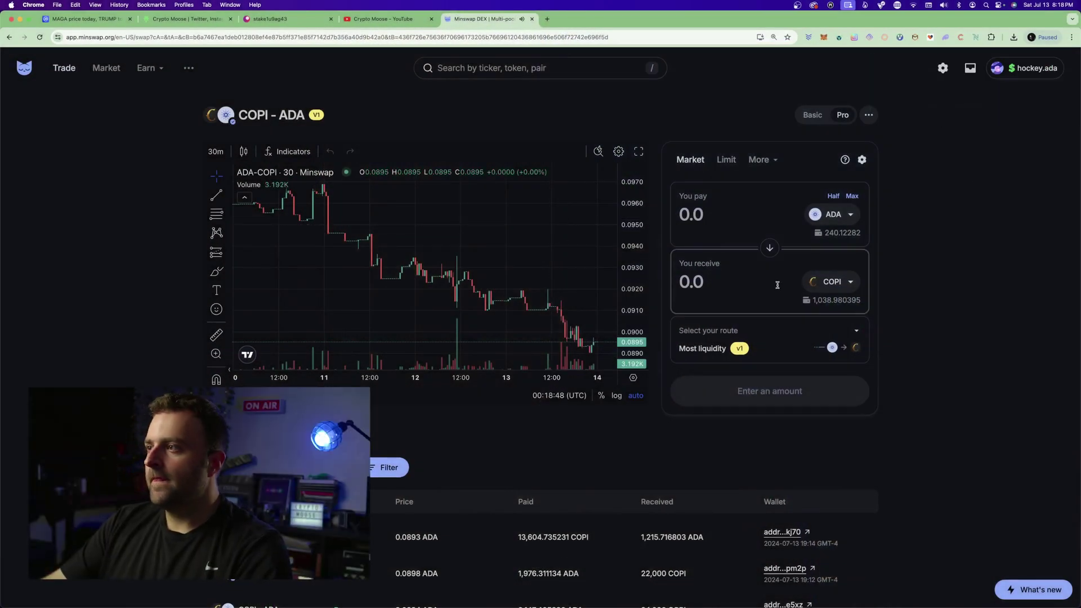
click(977, 37)
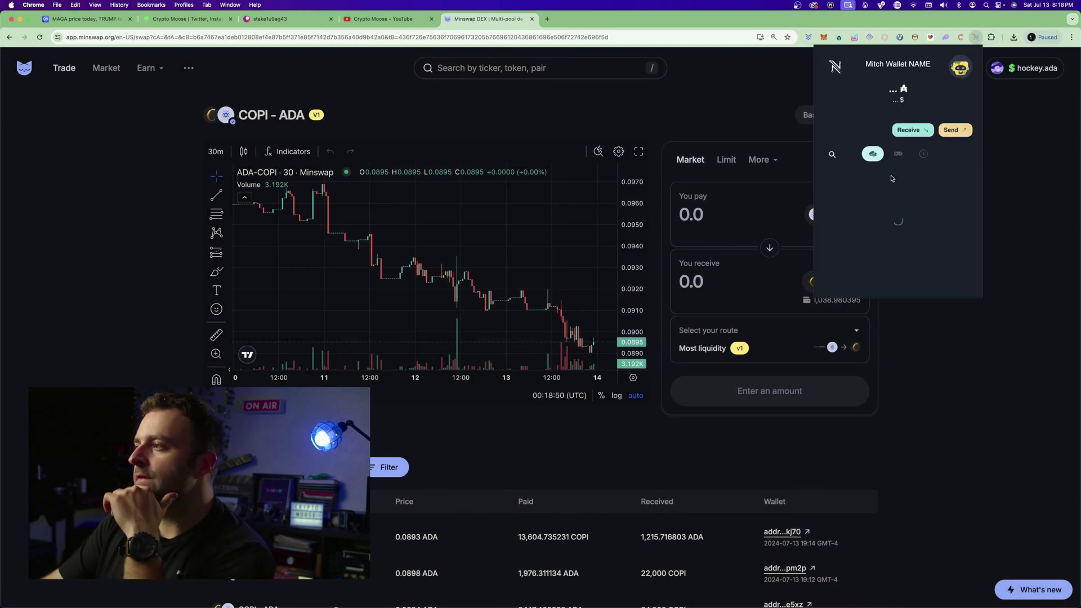
scroll(899, 226, down, 3)
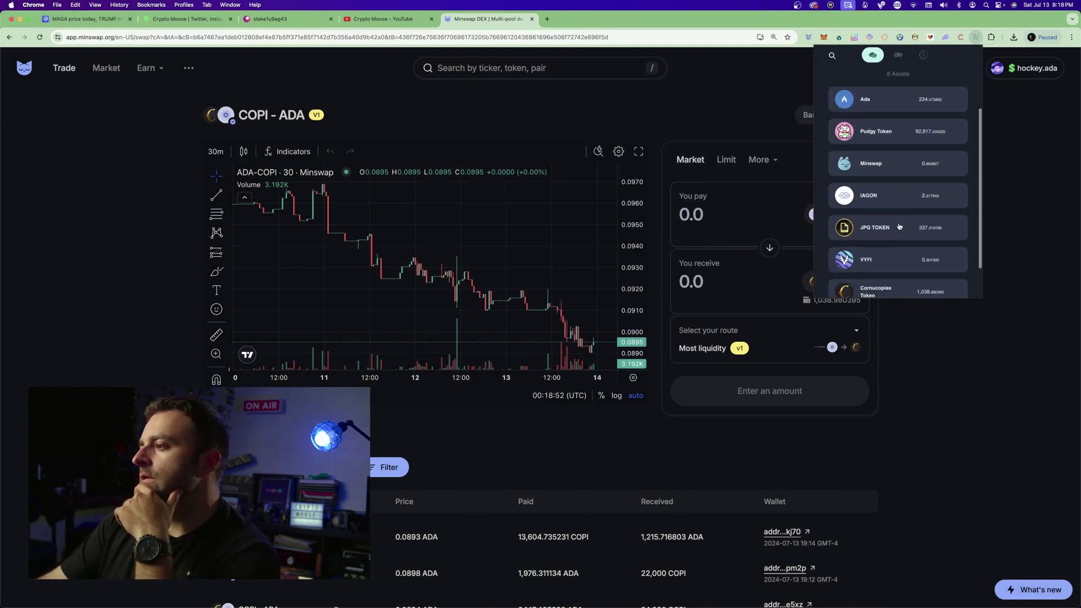
scroll(899, 237, down, 1)
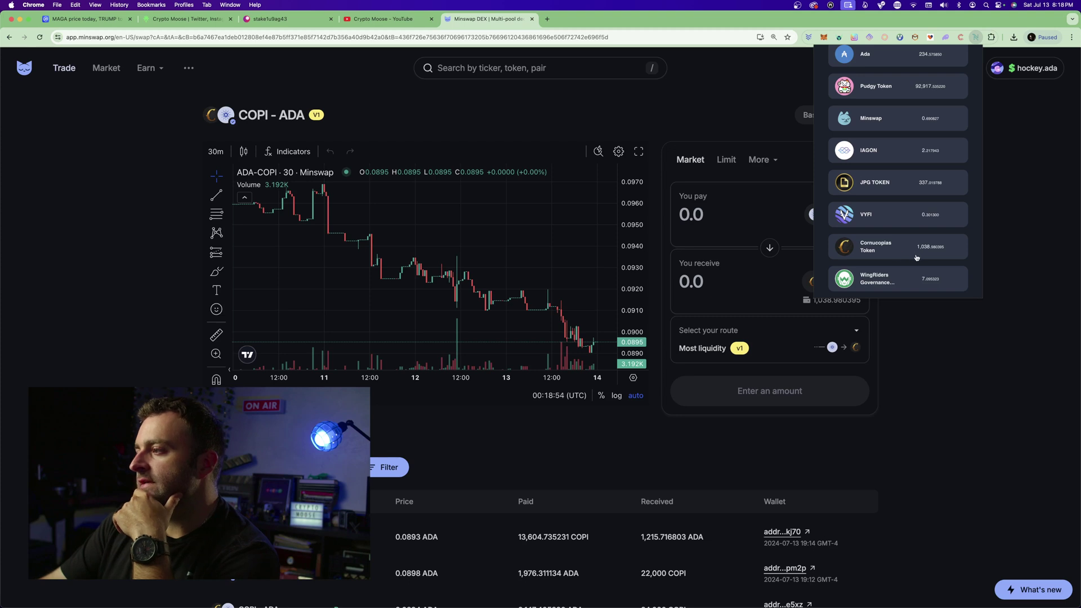
scroll(924, 256, up, 4)
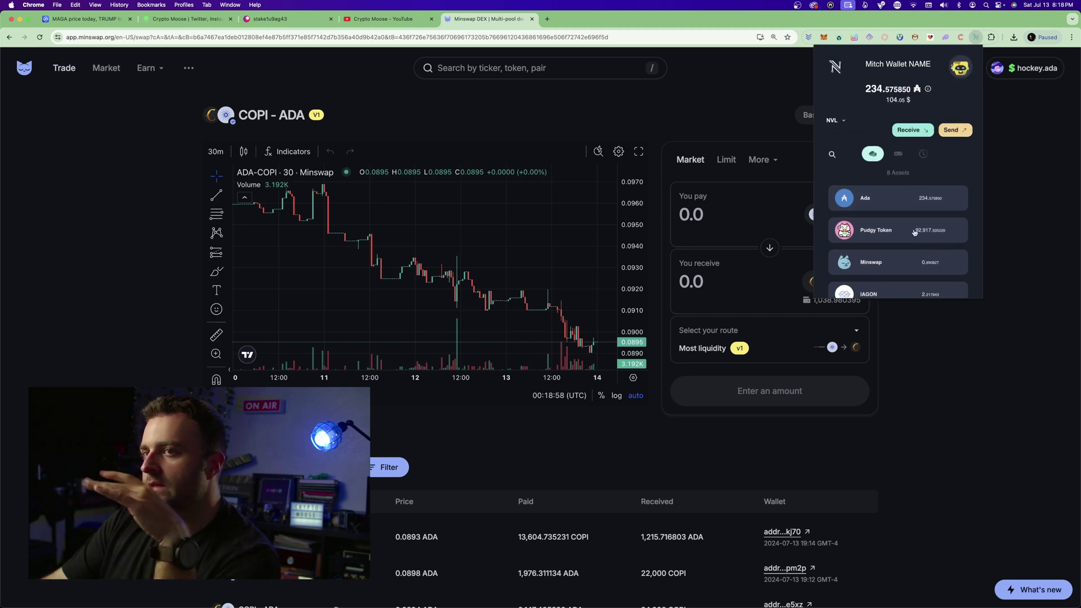
click(1019, 251)
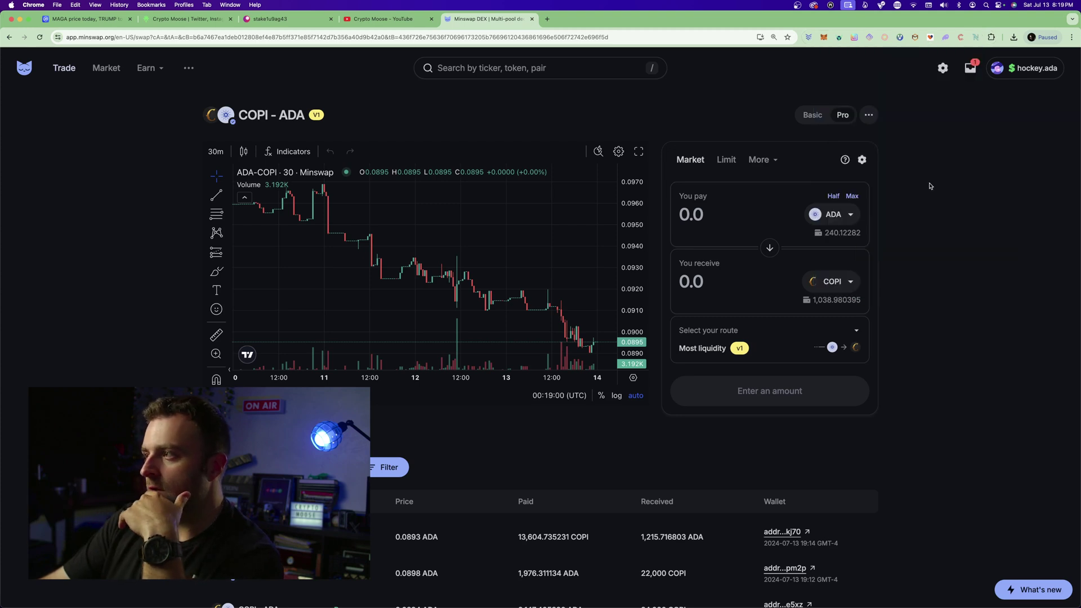
Check the ADA–COPI order, reloading until it shows 1,113.570374 COPI received.
click(972, 69)
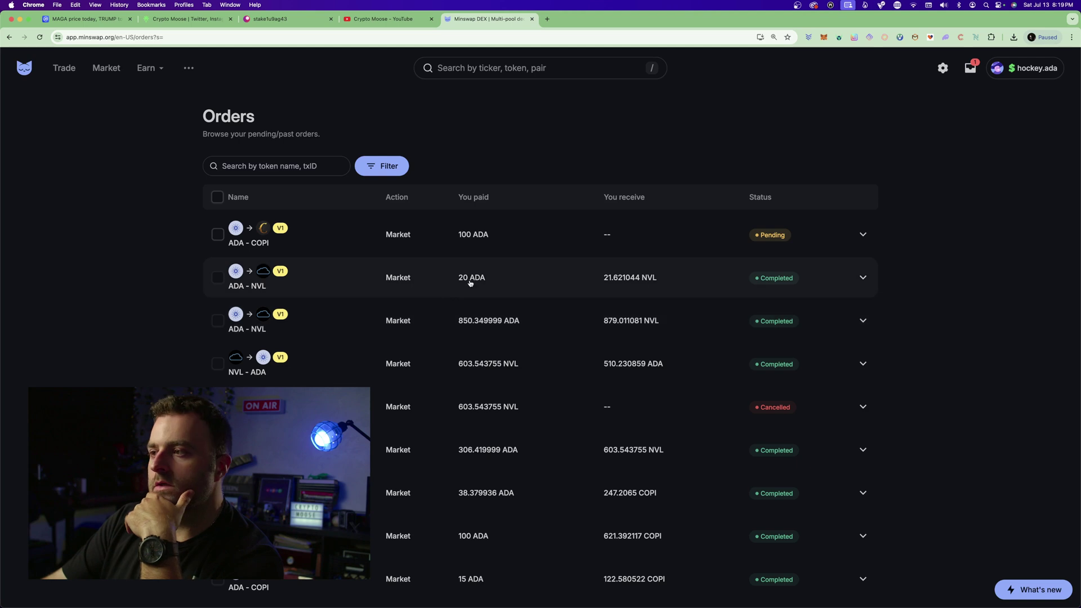
click(860, 239)
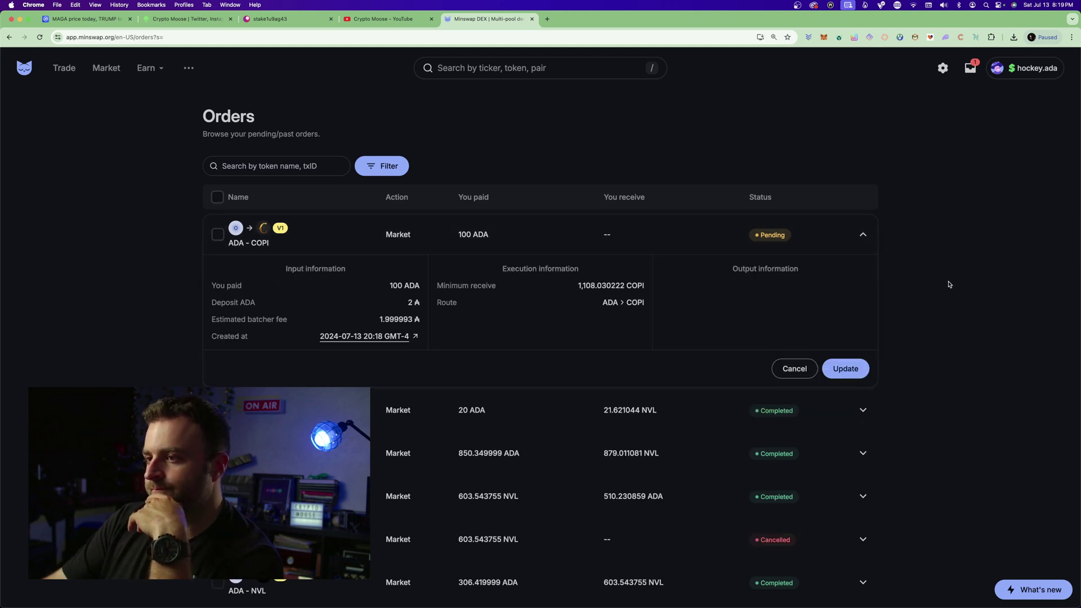
scroll(949, 285, down, 1)
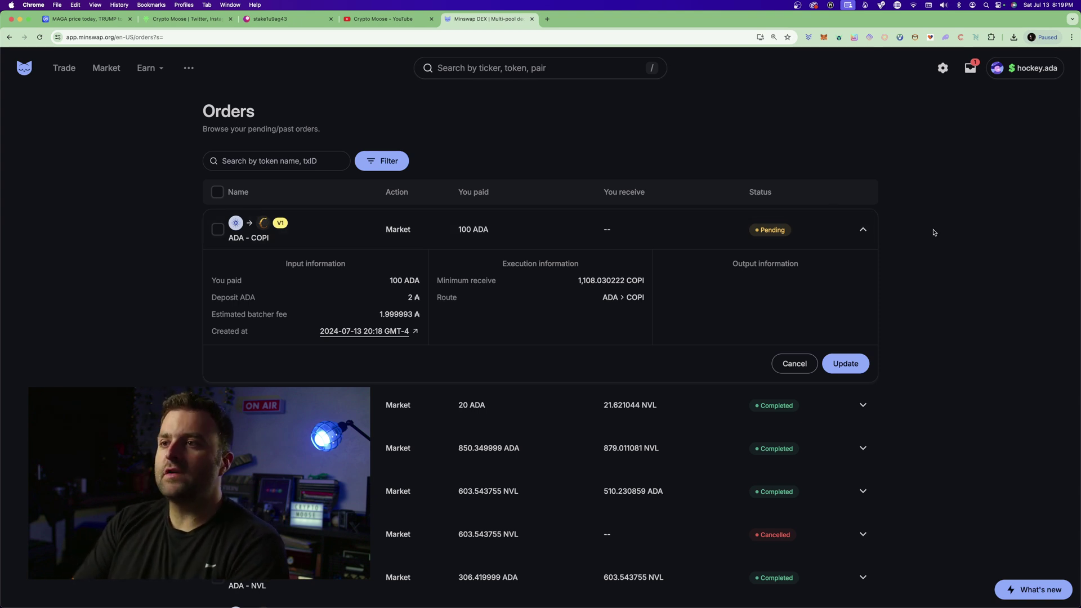
click(968, 67)
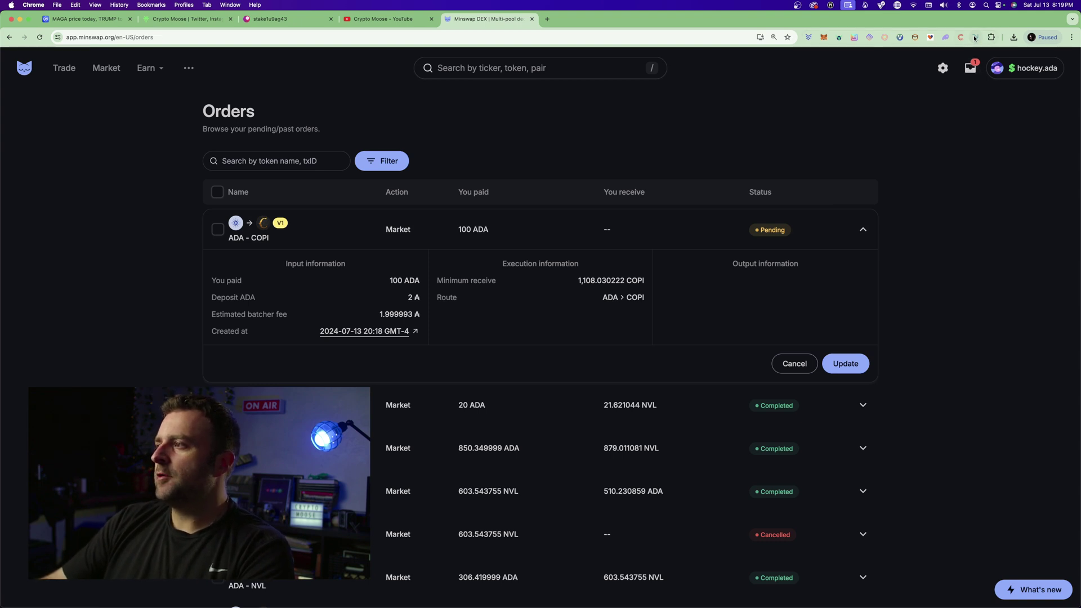
click(40, 38)
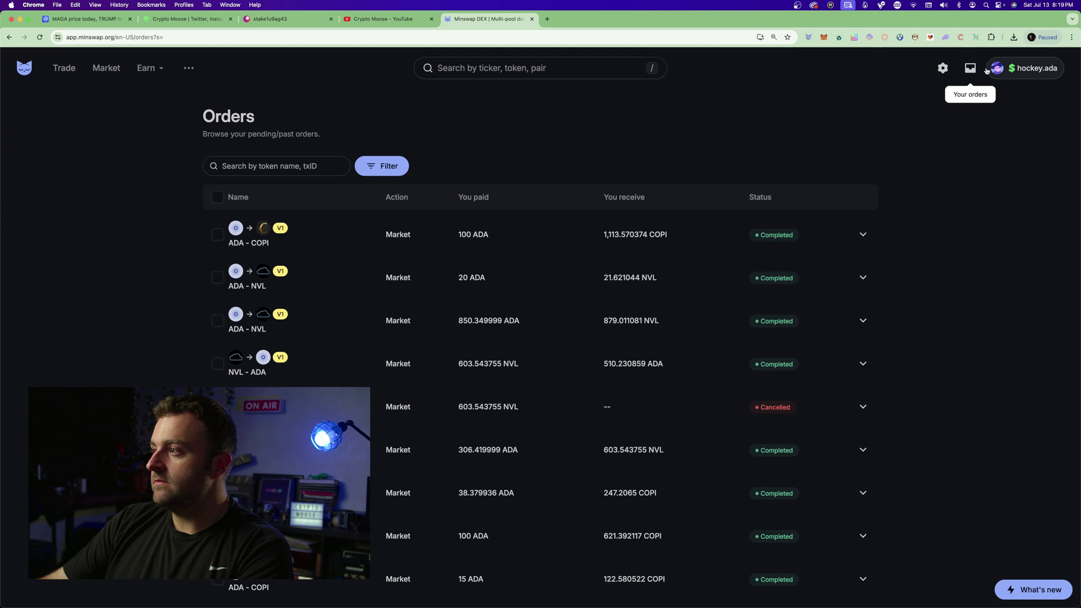
Confirm the COPI balance in Nami and return to the MIN–ADA swap page.
click(974, 37)
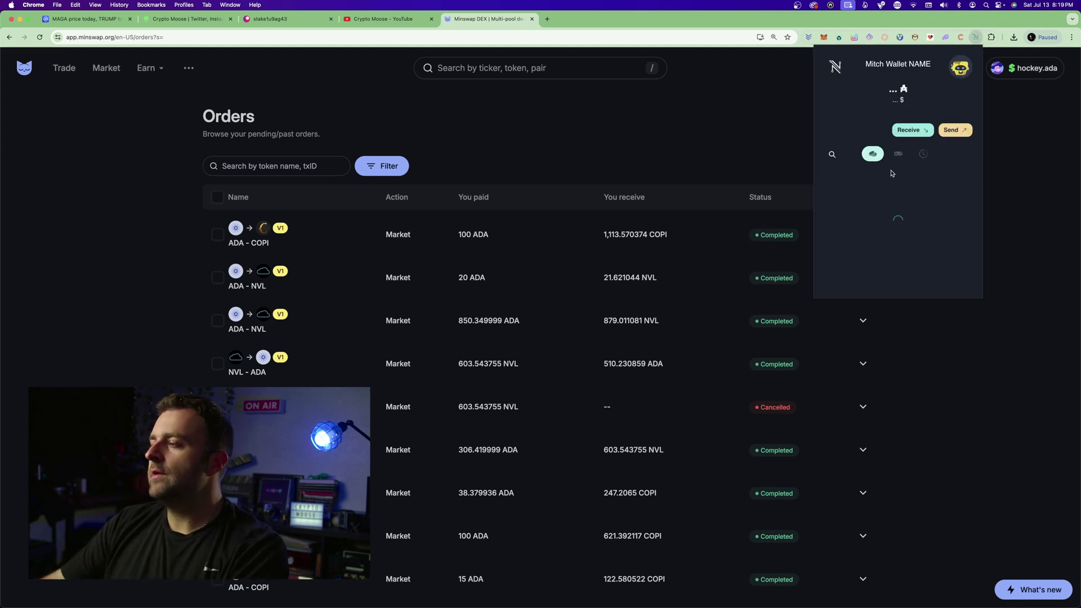
scroll(925, 246, down, 5)
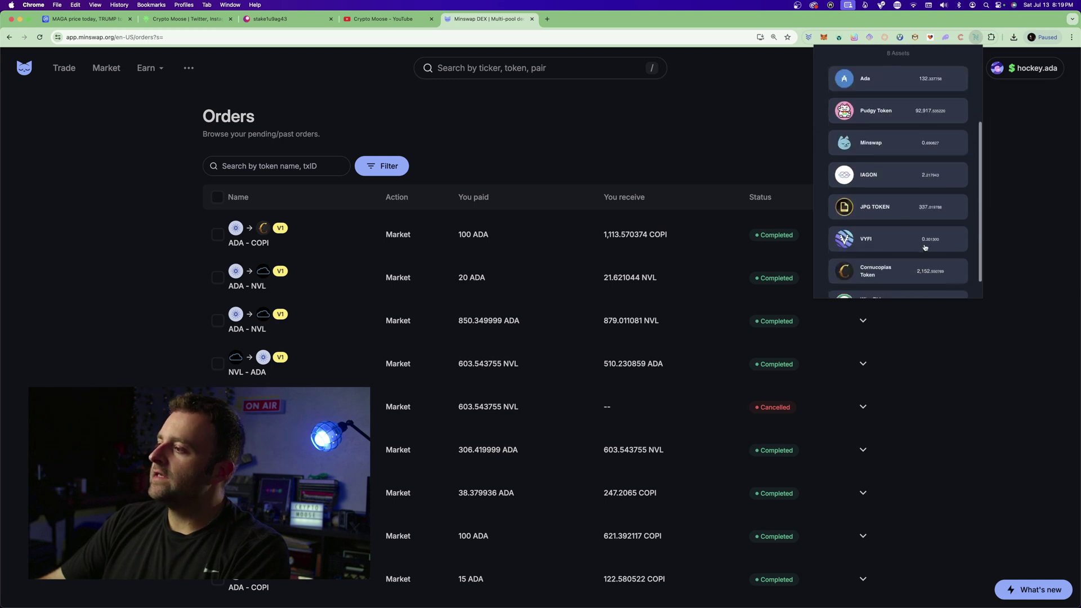
click(966, 385)
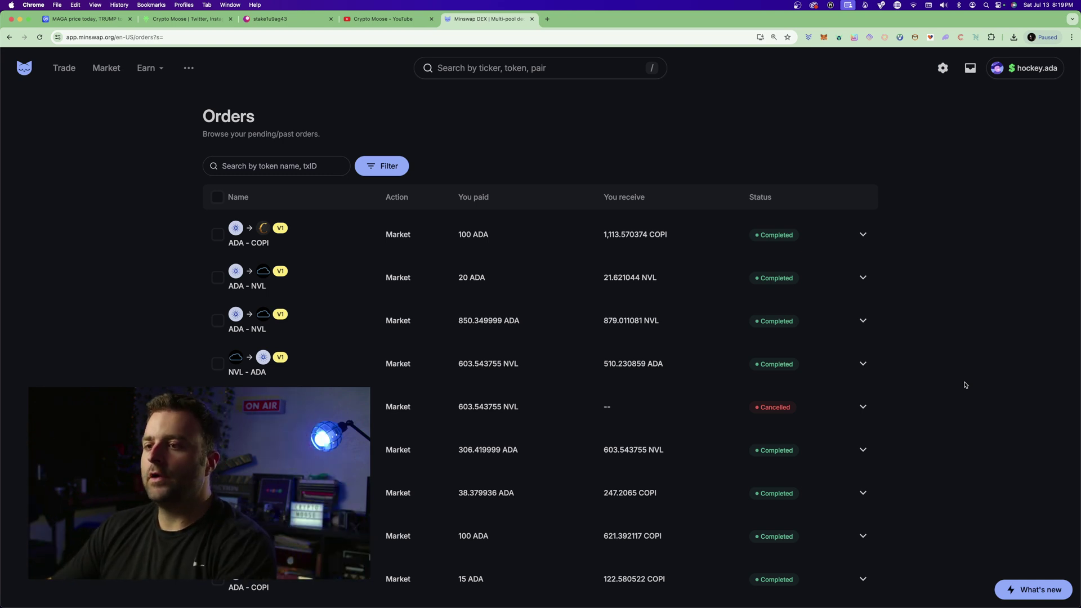
click(71, 76)
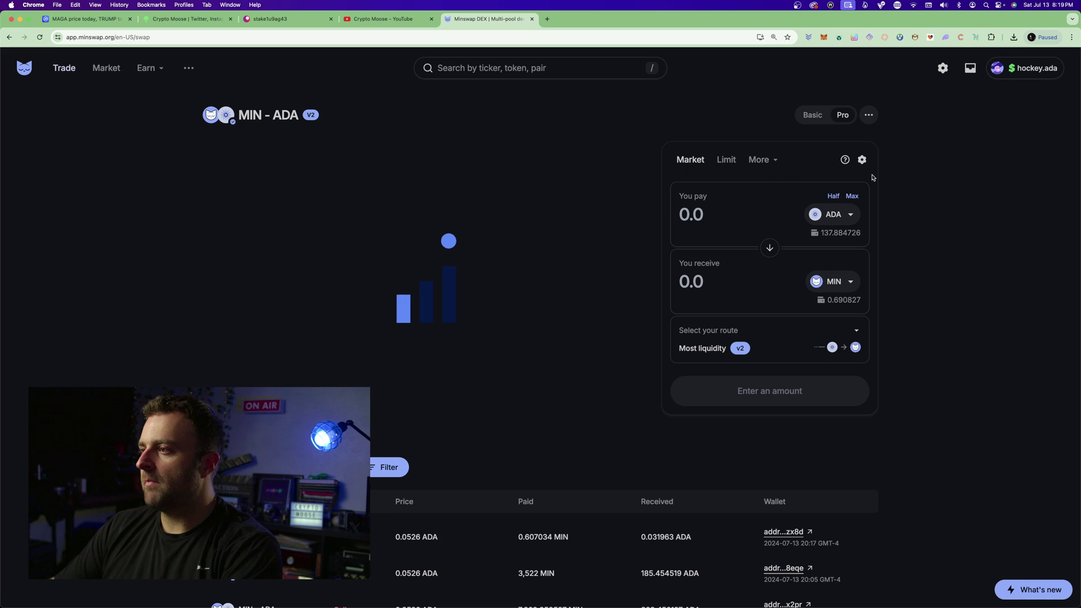
Leave trade settings unchanged and set You pay to 25 ADA for MIN.
click(862, 160)
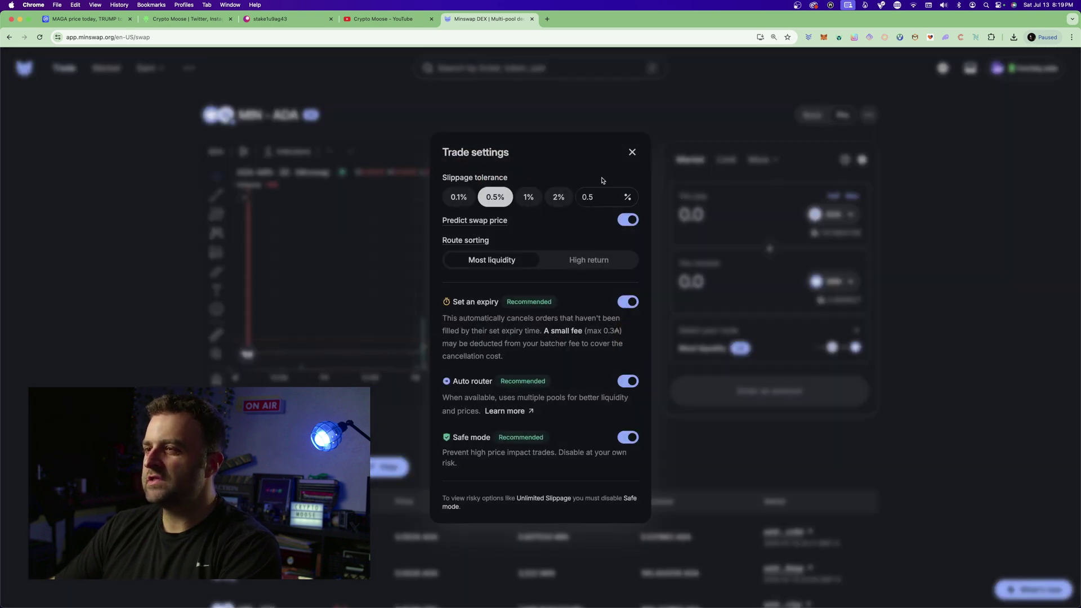
click(633, 153)
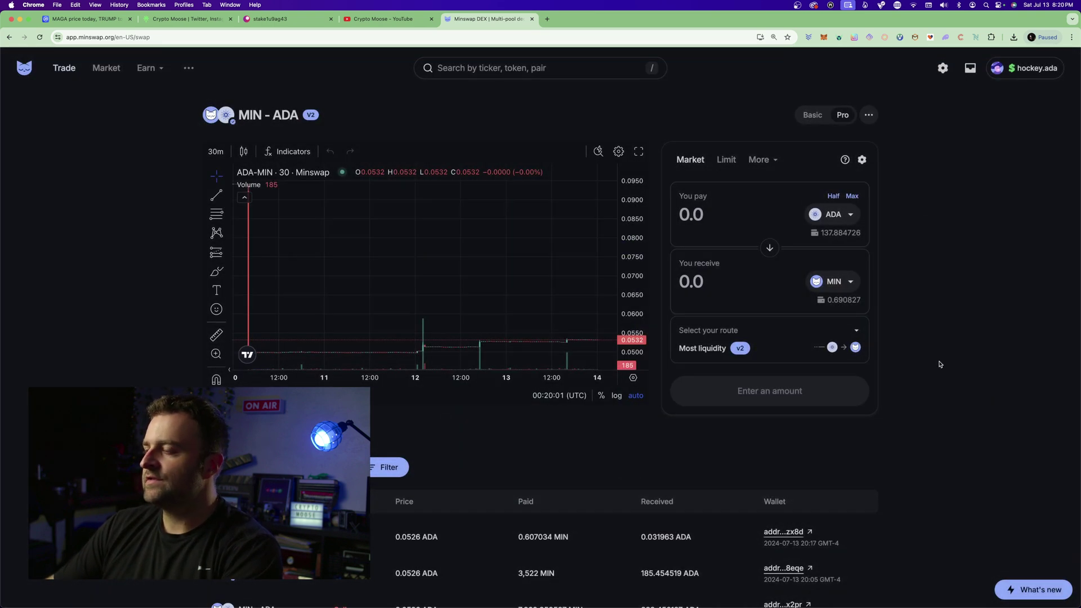
click(705, 216)
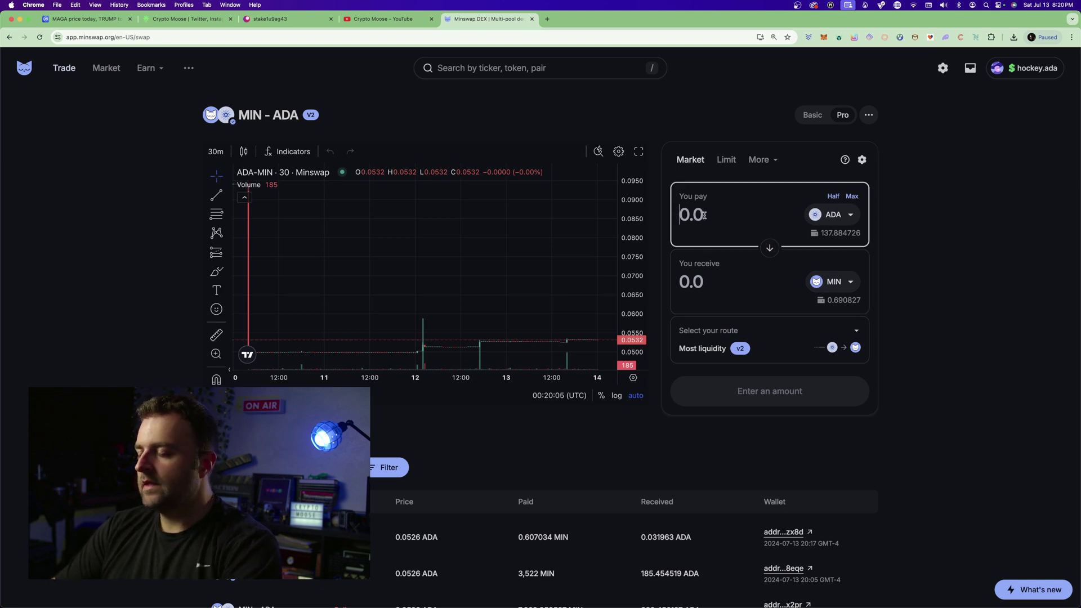
text(50)
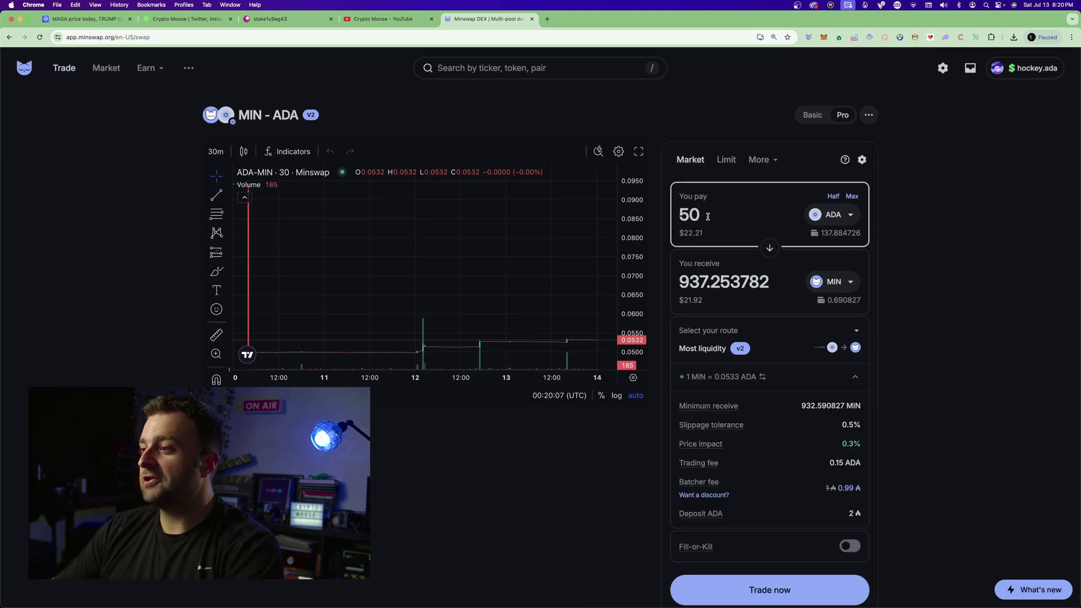
key(BackSpace)
key(BackSpace)
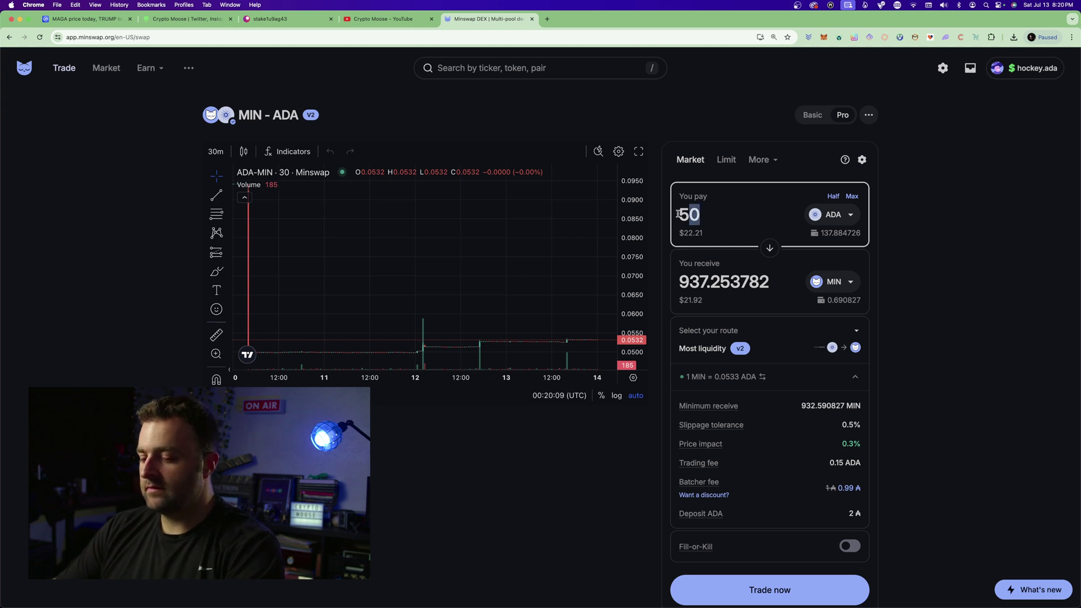
text(25)
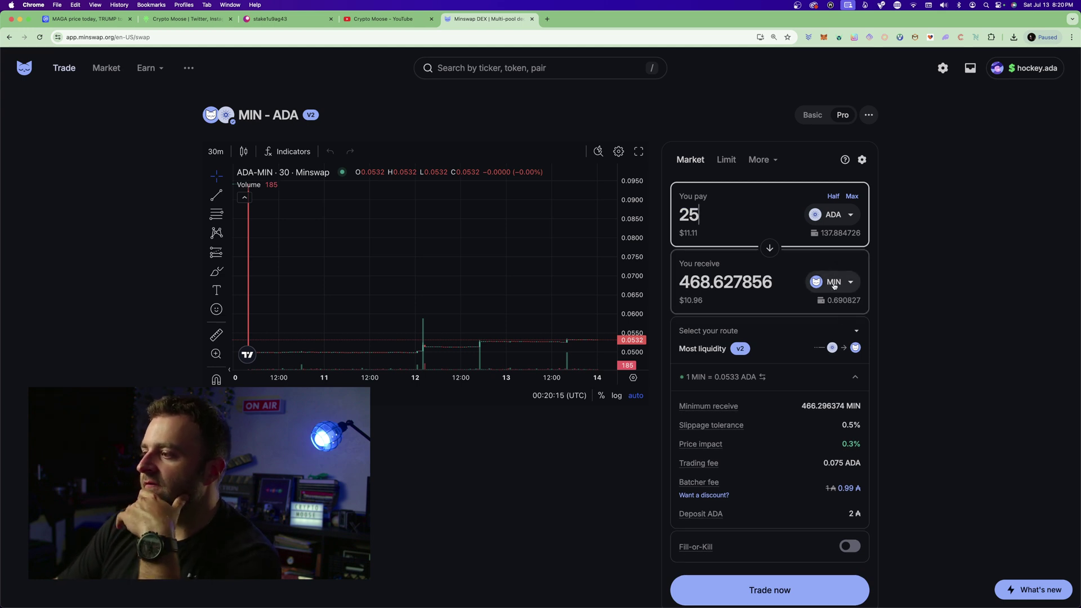
Submit and sign the 25 ADA to MIN swap, then check the wallet balance.
click(802, 591)
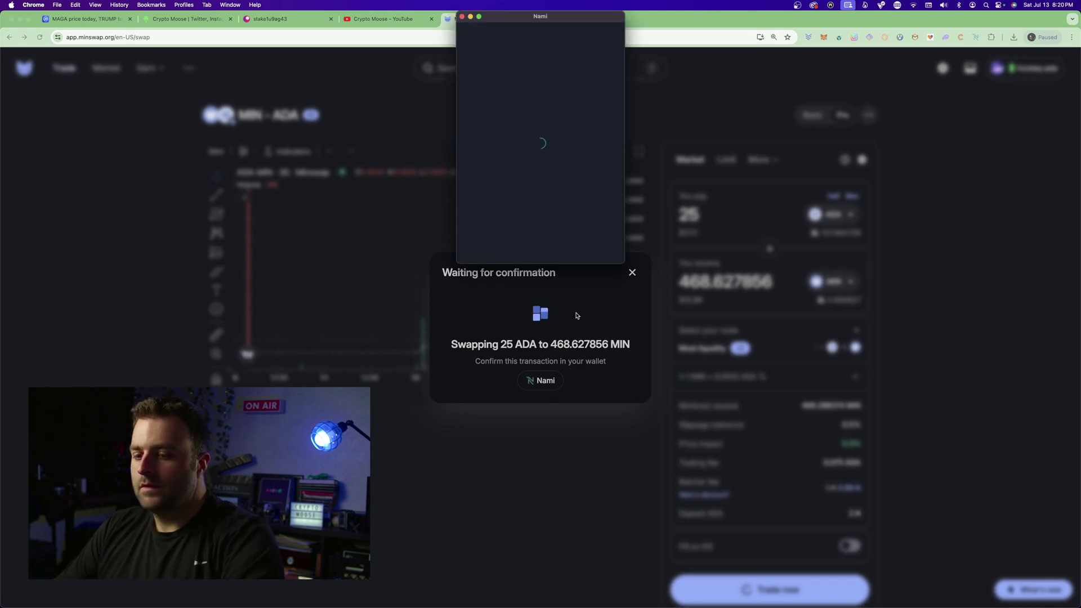
click(583, 246)
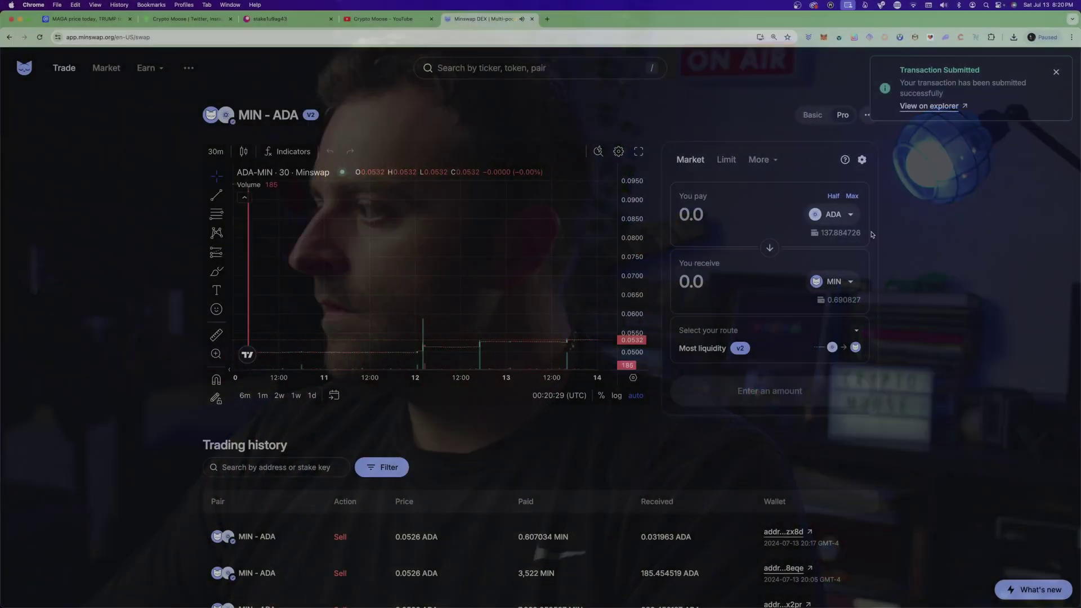
click(976, 38)
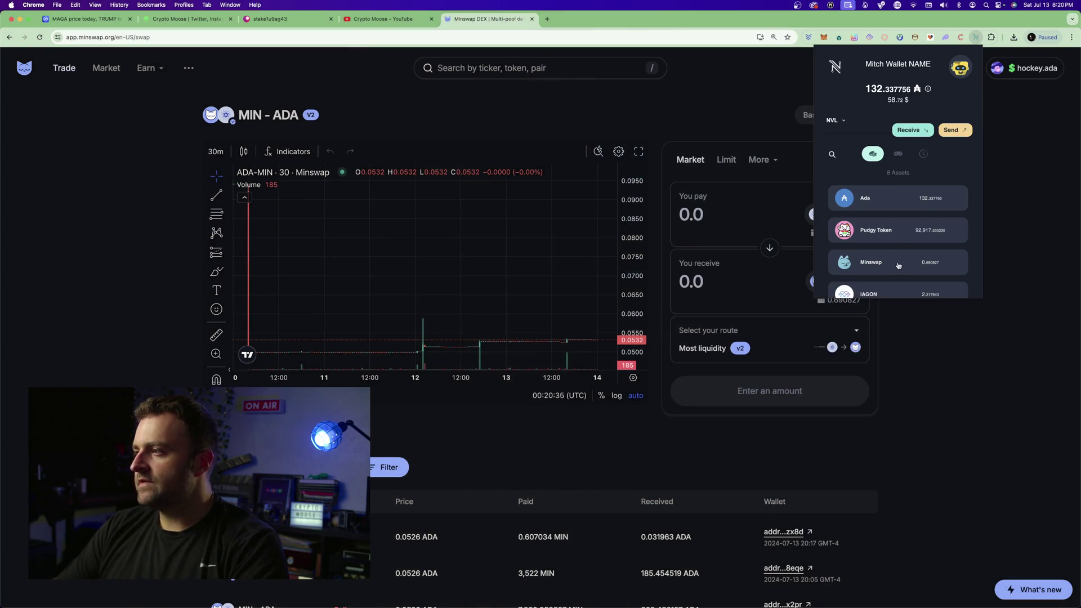
Inspect the pending ADA–MIN order's details, opening and dismissing its Update form unchanged.
scroll(898, 265, down, 2)
scroll(899, 265, up, 2)
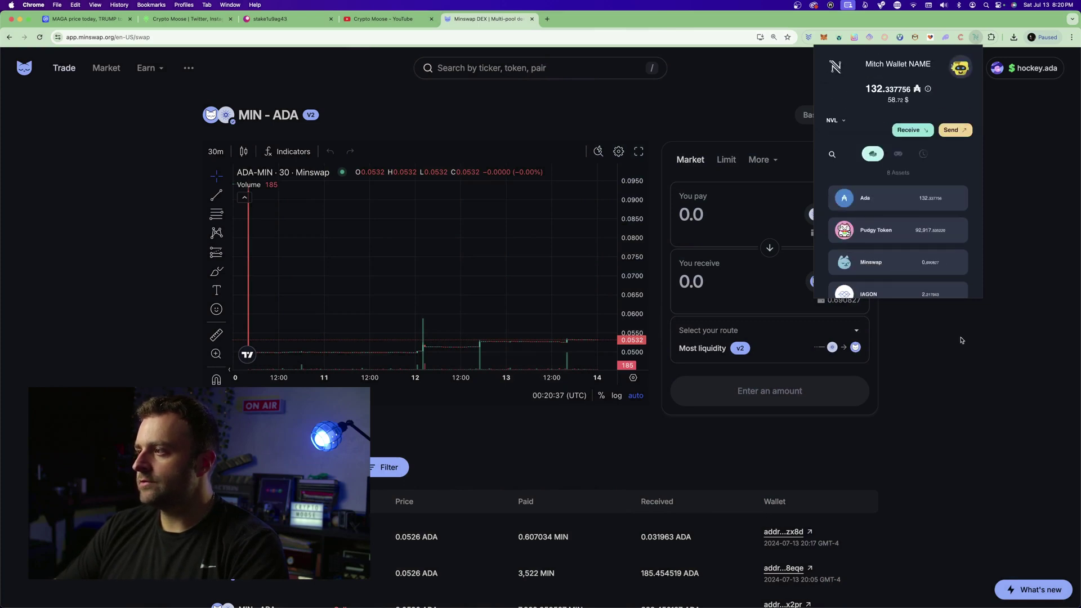
click(960, 363)
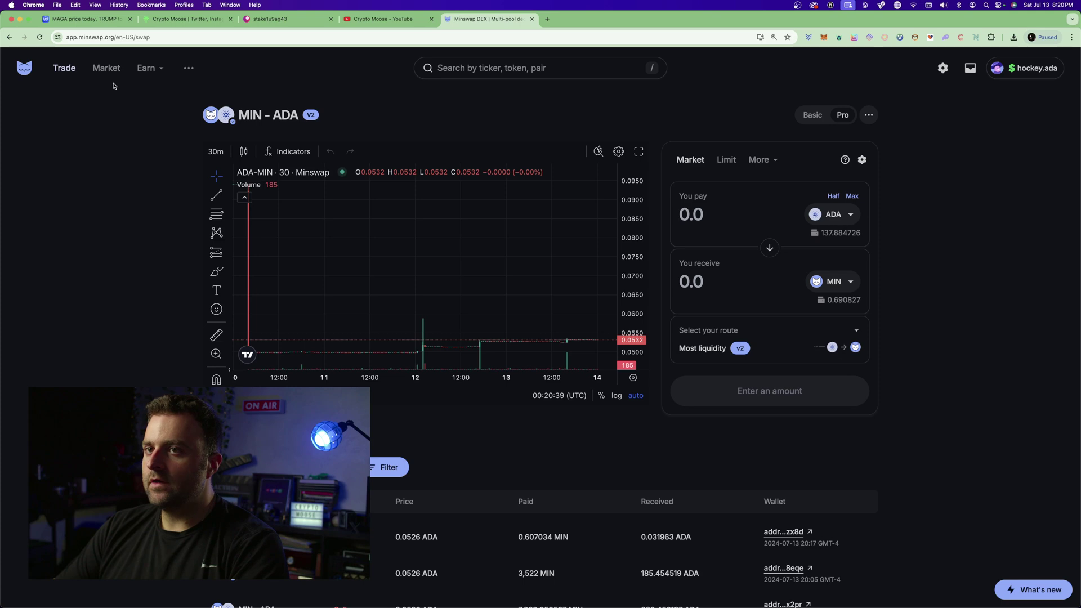
click(970, 67)
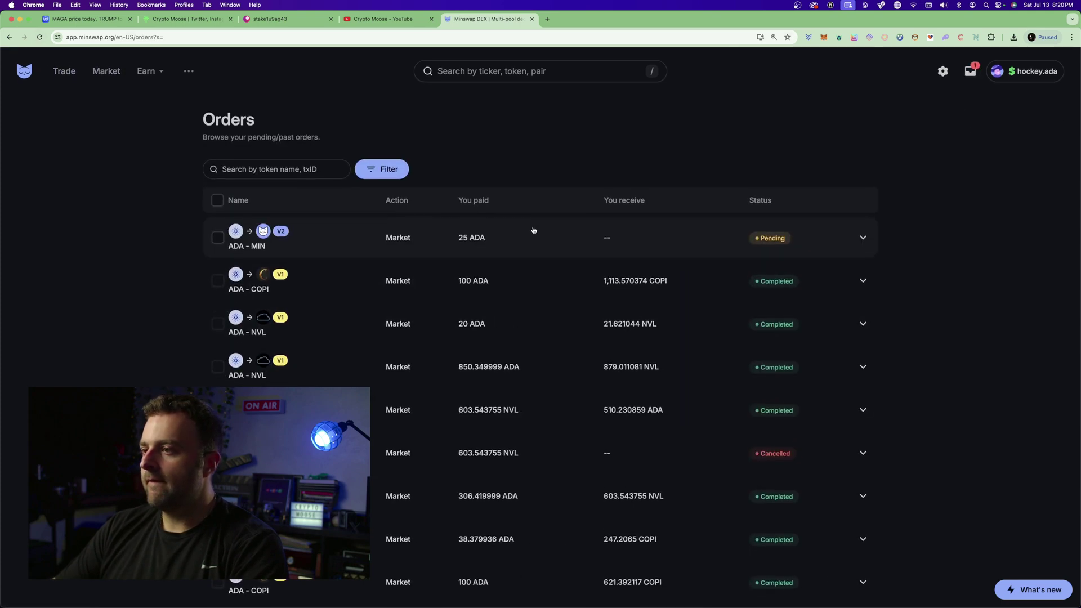
click(865, 236)
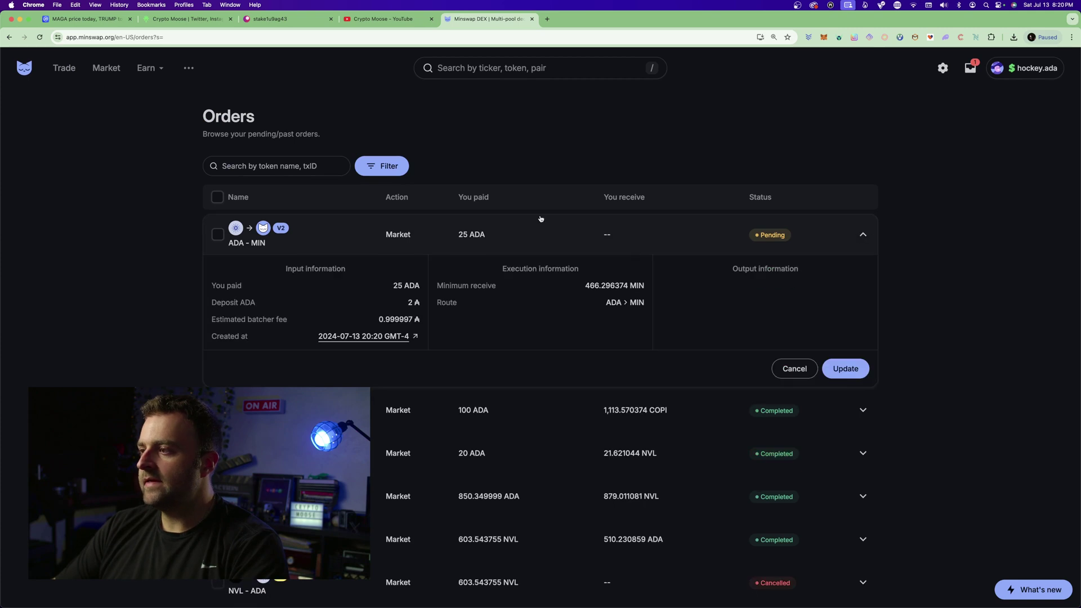
click(851, 372)
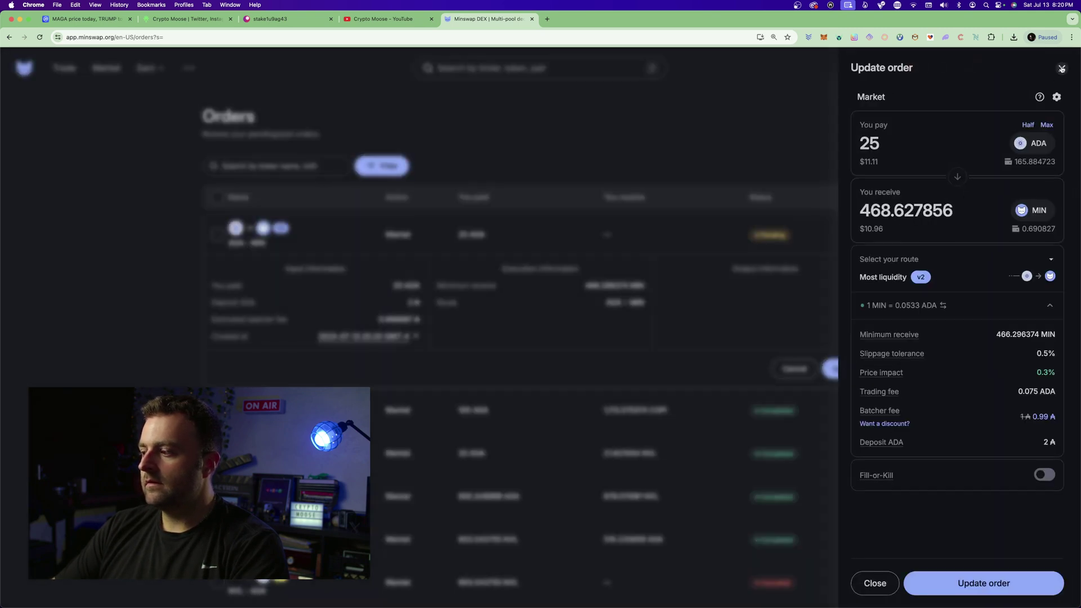
click(1061, 68)
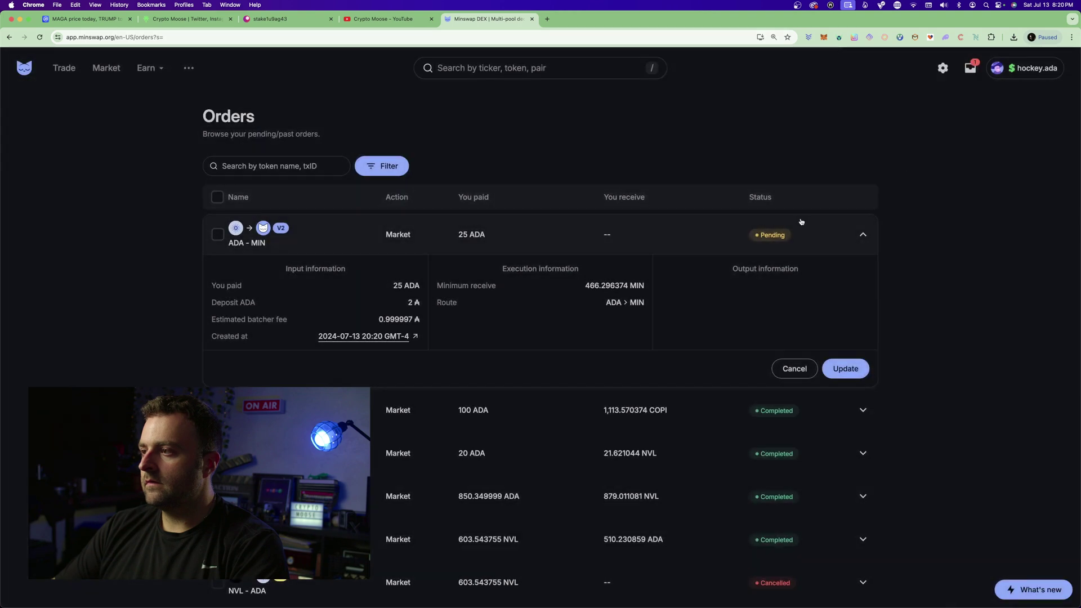
Reload and recheck the orders list, still showing the 25 ADA order as Pending.
click(39, 38)
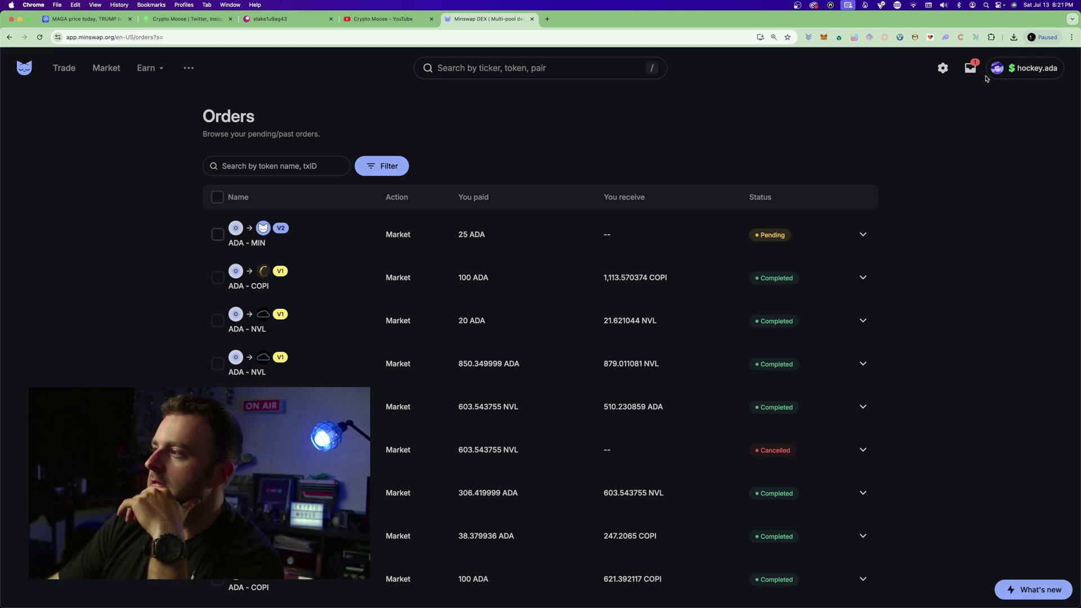
click(970, 67)
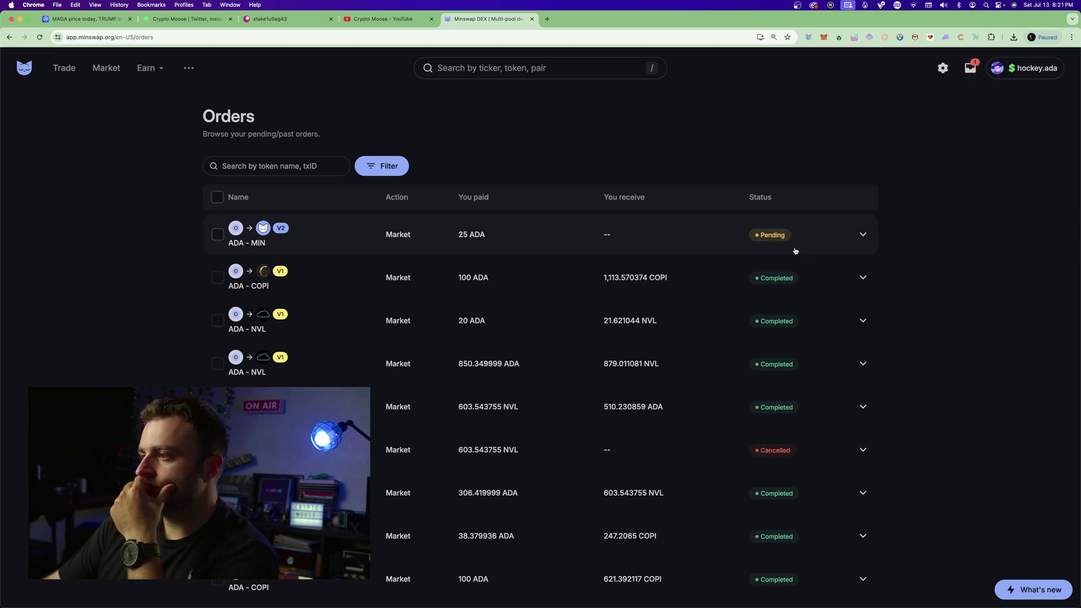
click(976, 37)
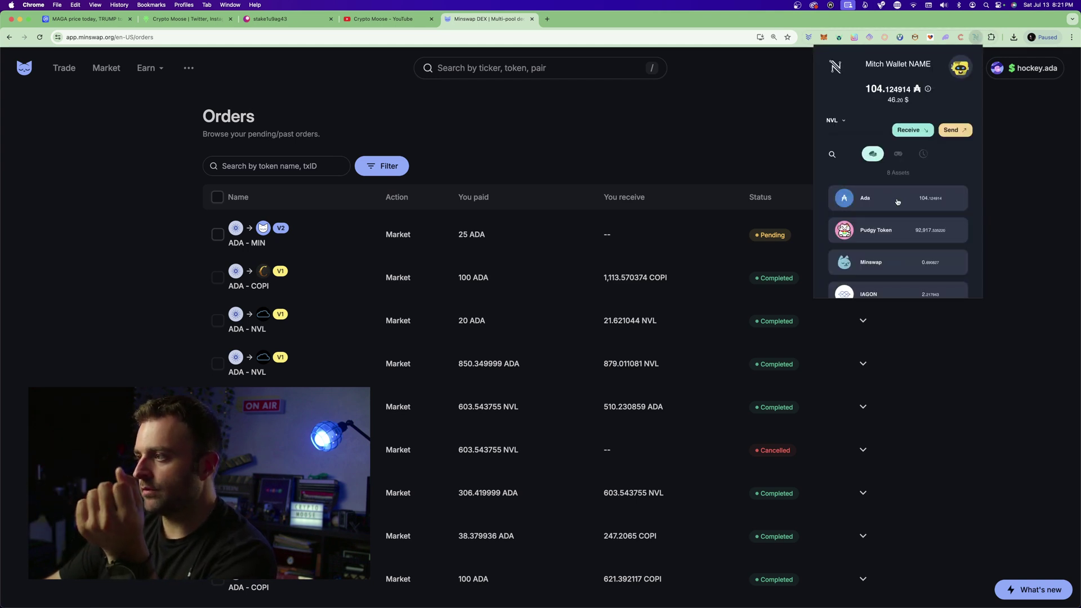
scroll(899, 200, down, 2)
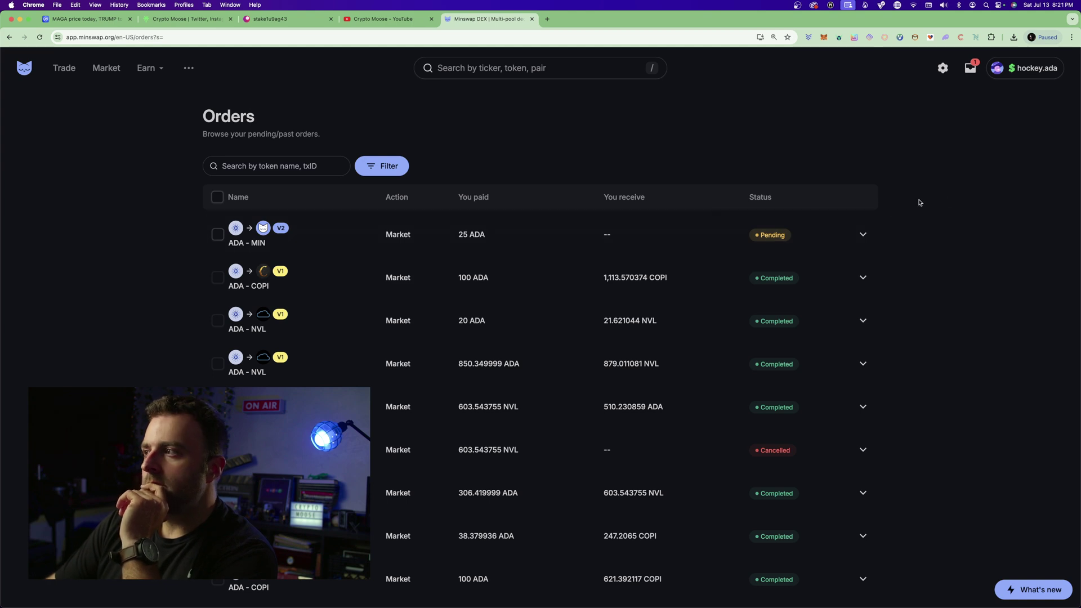
click(970, 67)
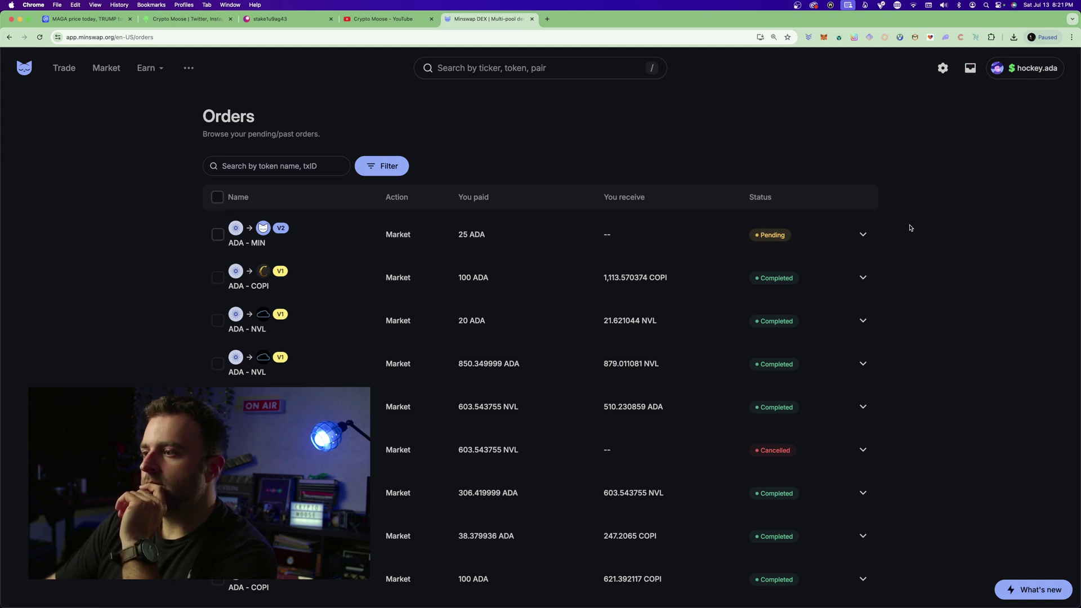
Review the wallet's balances in the Nami extension.
click(976, 37)
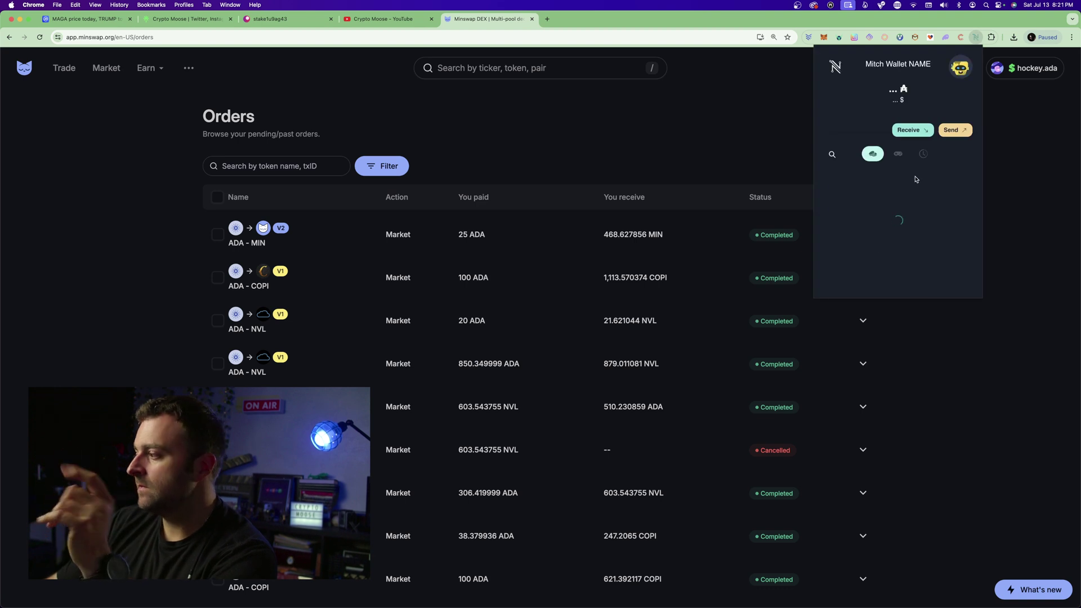
scroll(912, 236, down, 2)
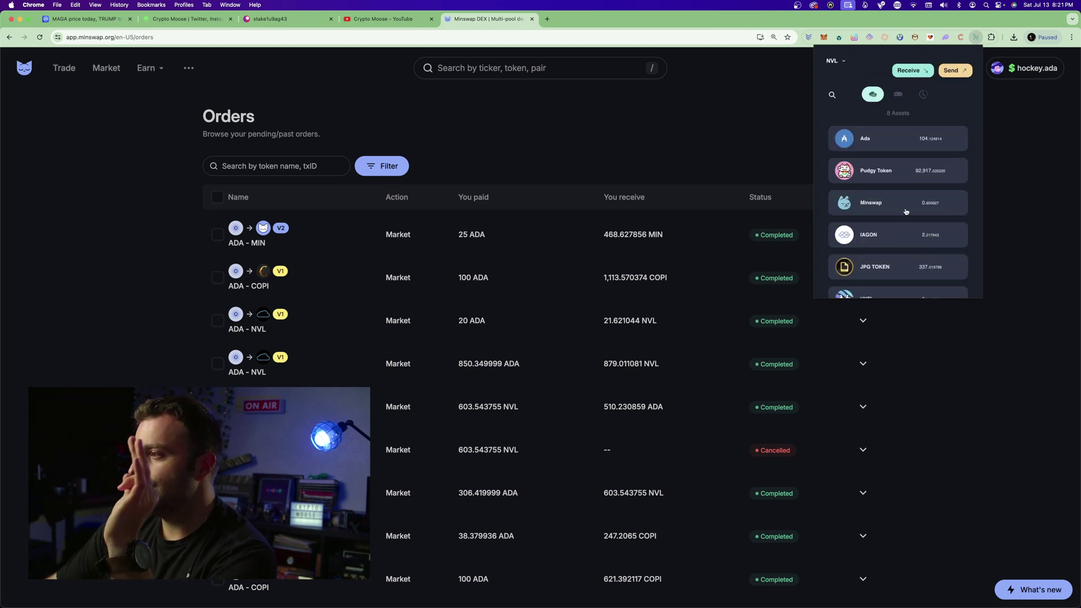
scroll(895, 205, up, 2)
scroll(895, 205, down, 2)
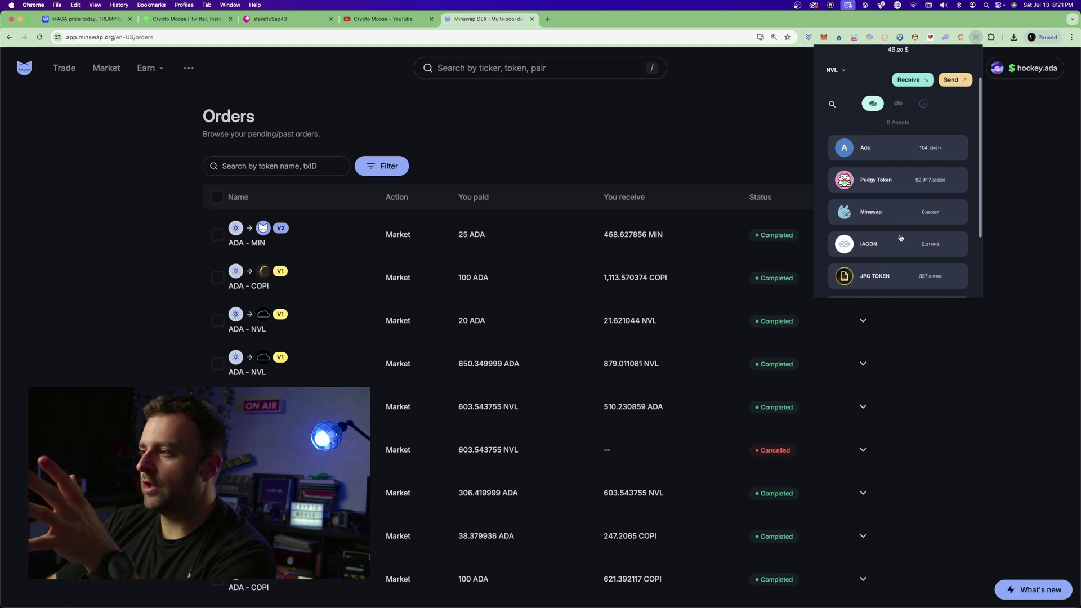
Close the wallet and reload Orders to confirm the 25 ADA order completed for 468.627856 MIN.
click(936, 314)
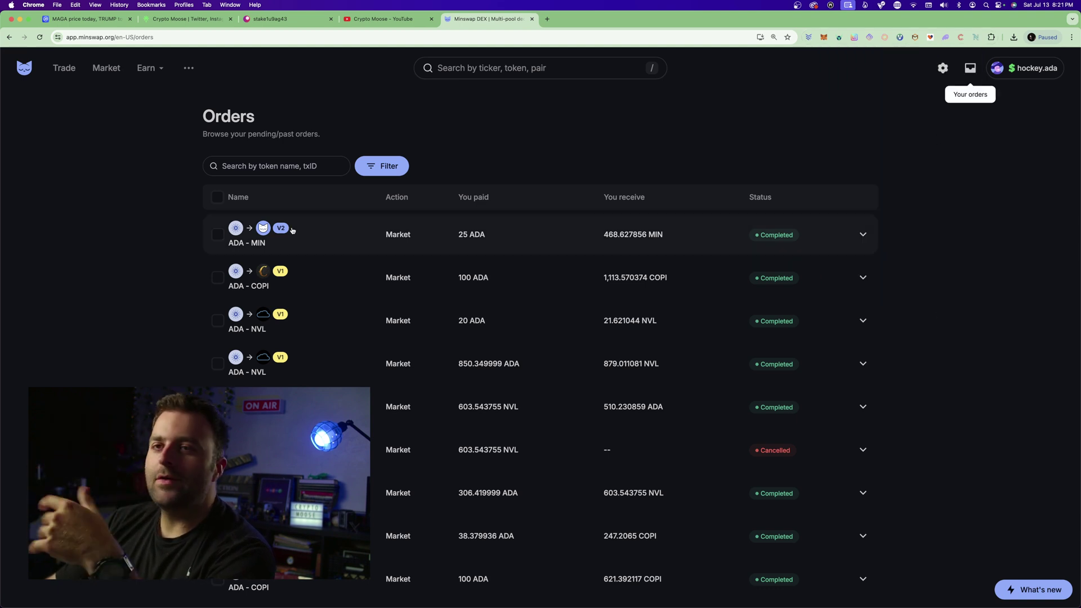
click(40, 37)
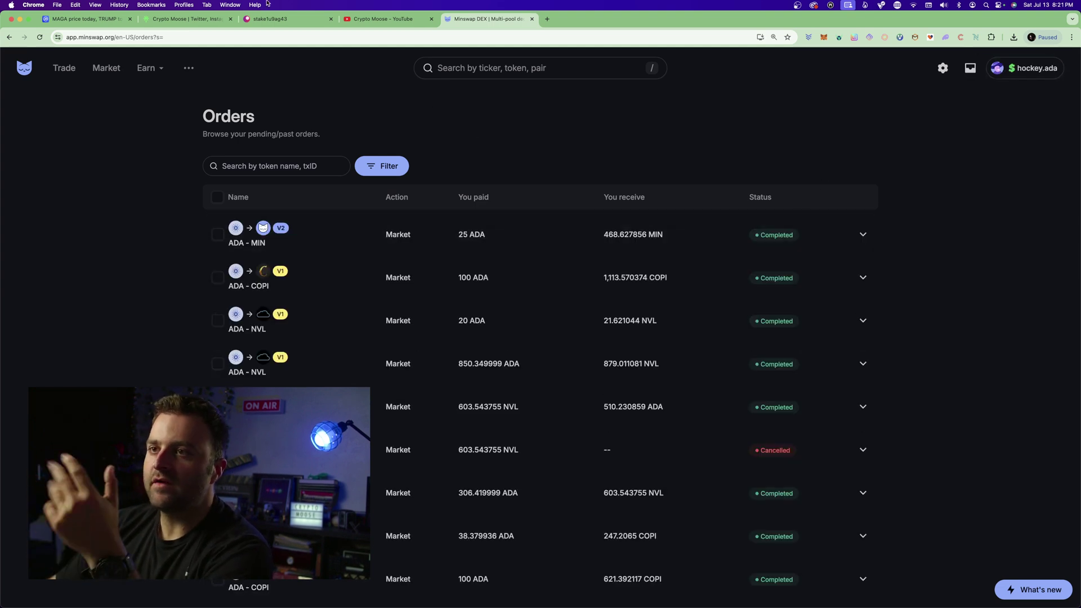
click(267, 20)
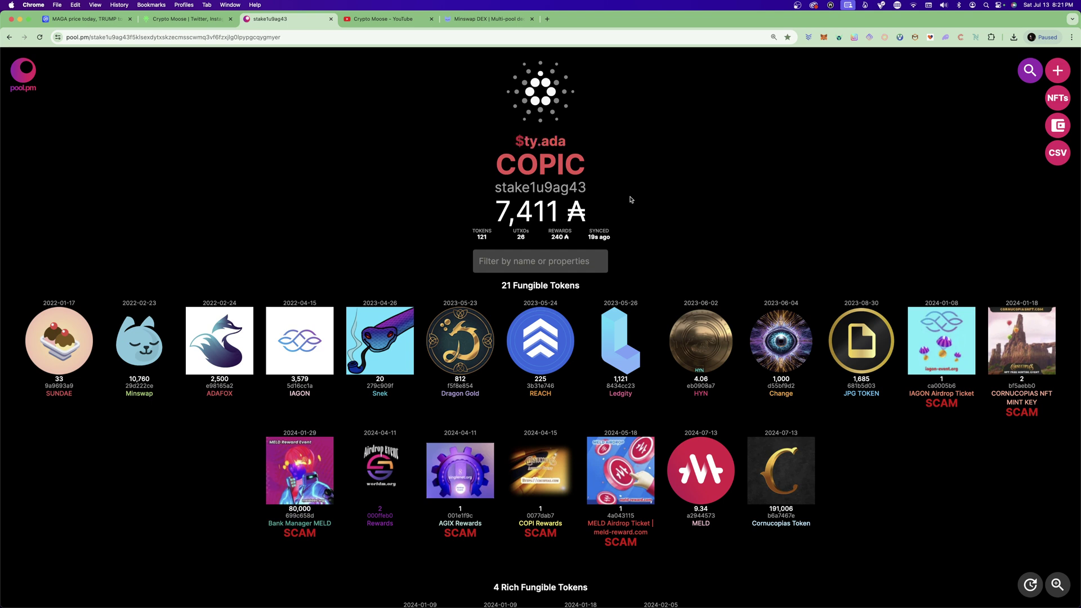
Filter pool.pm holdings to the eight File Node Access Key NFTs, zoom out, and return to Minswap.
scroll(630, 199, down, 10)
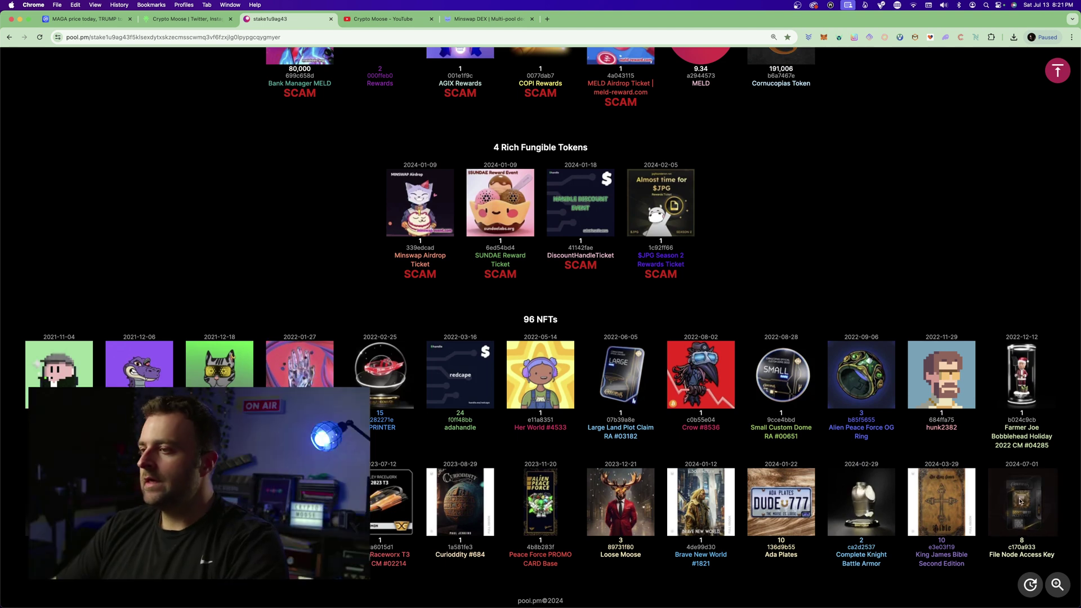
click(1019, 501)
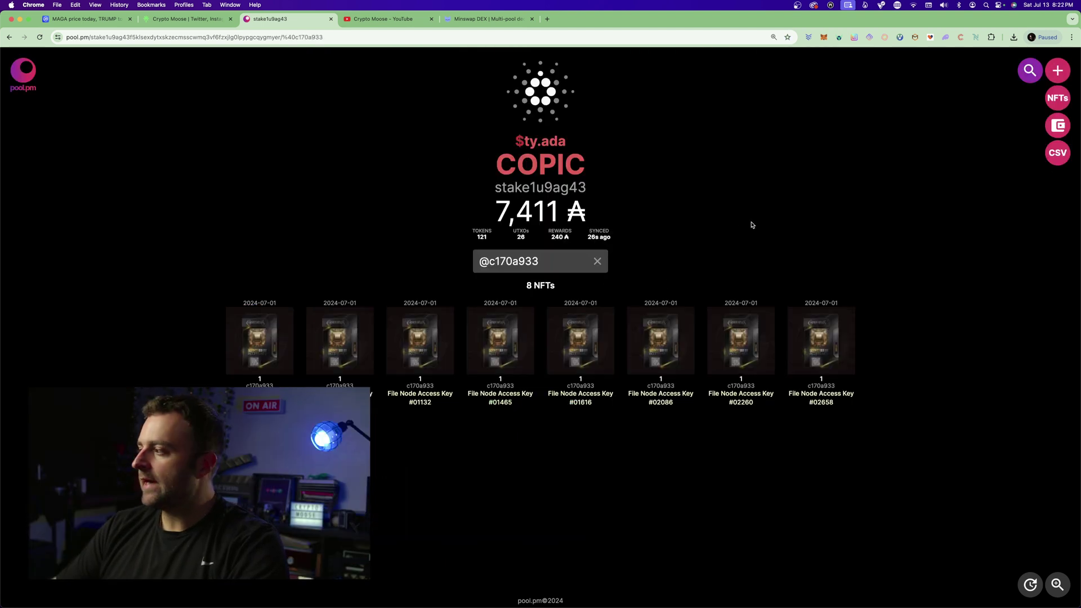
key(super+minus)
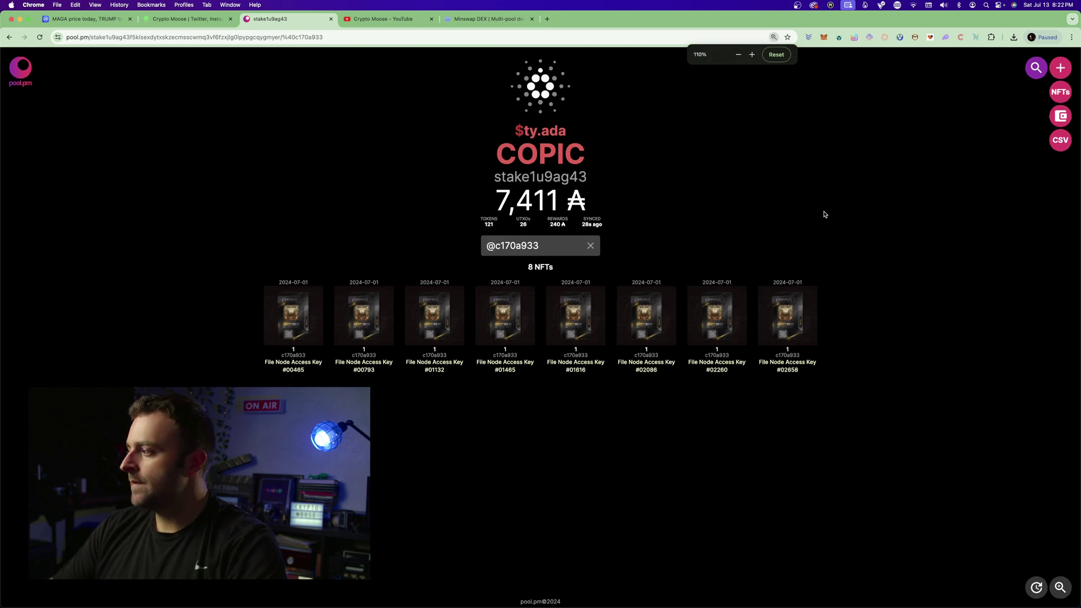
click(503, 24)
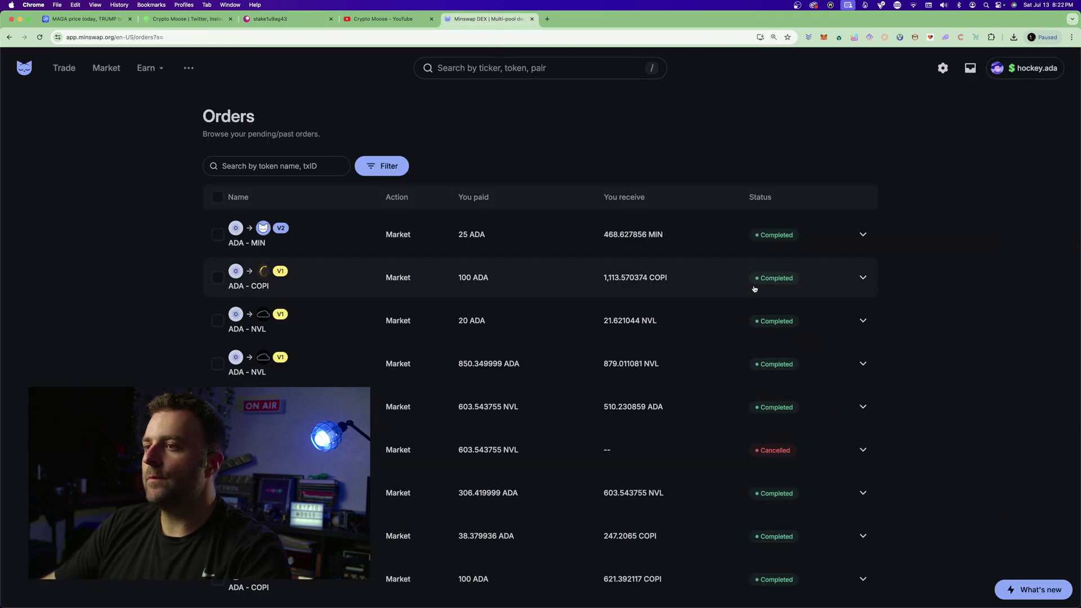
On MIN Staking, choose the 6-month period (4.193% APR) and enter the full 469.318683 MIN.
click(108, 69)
mouse_move(148, 68)
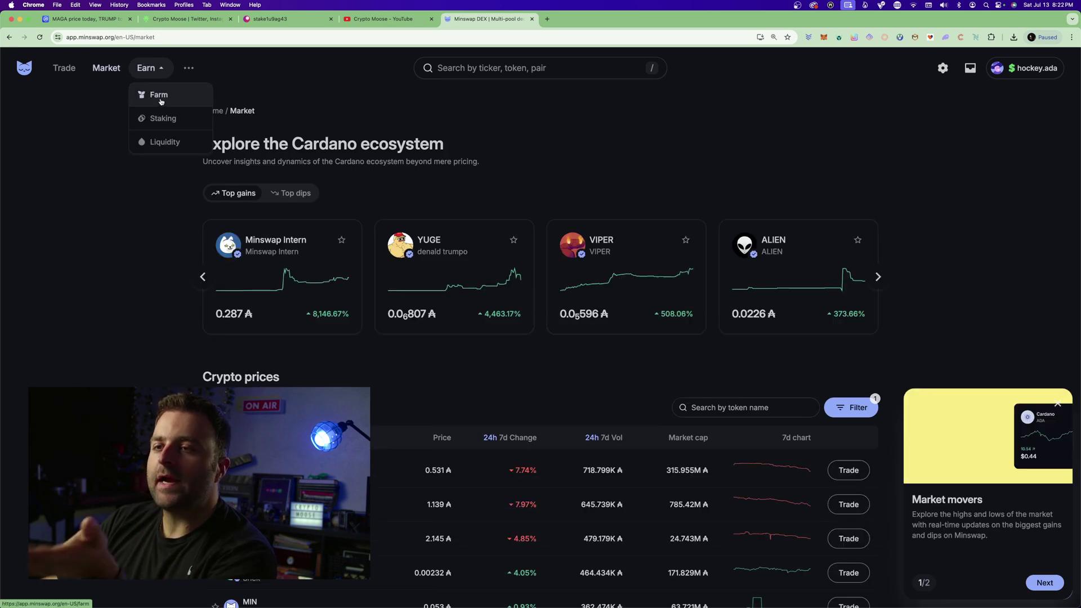
click(162, 119)
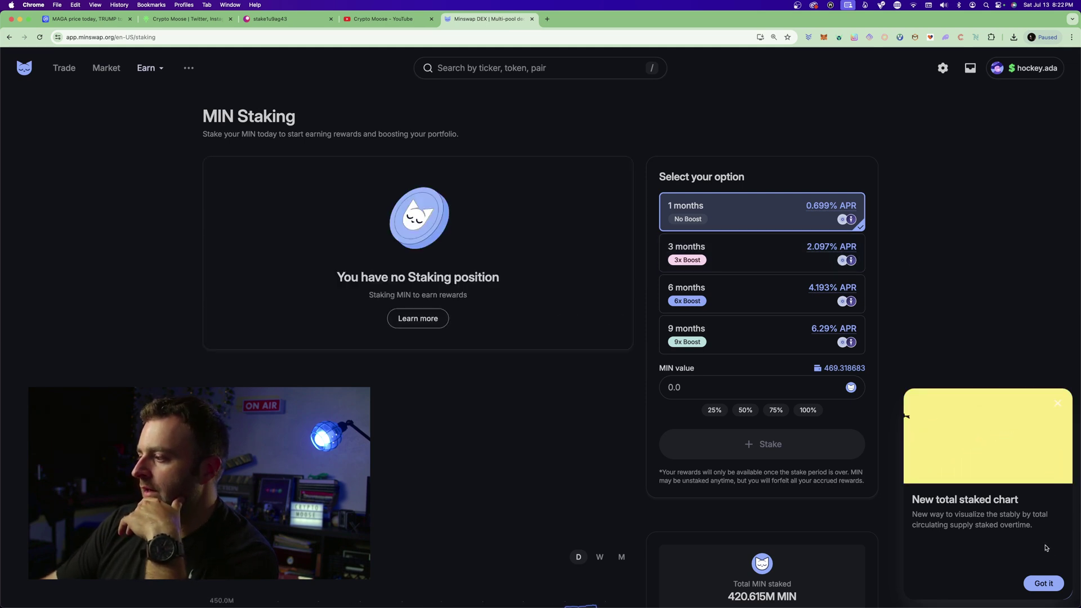
click(1046, 582)
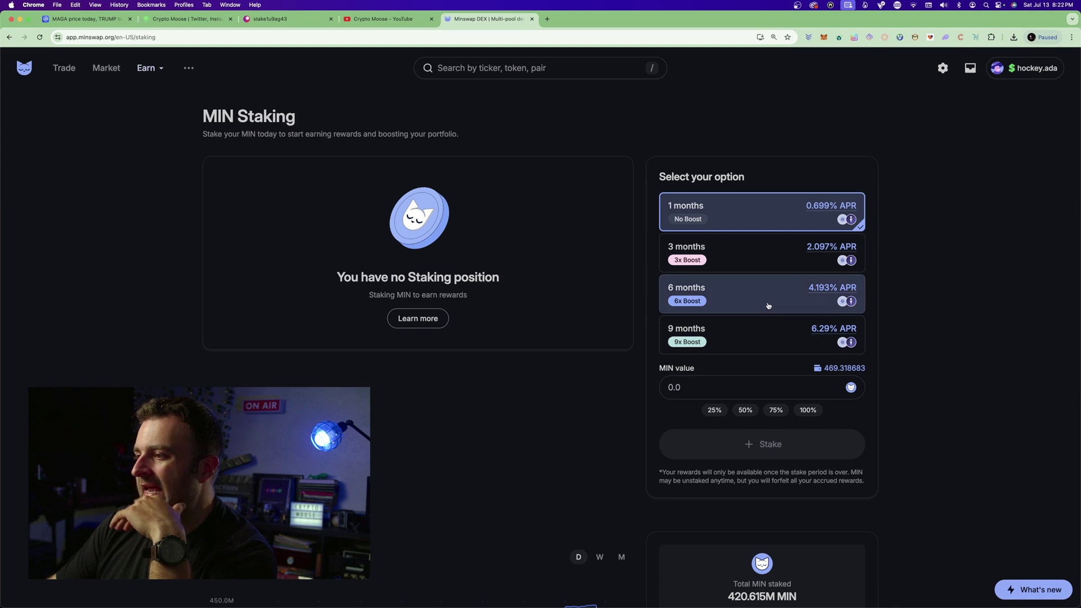
click(769, 294)
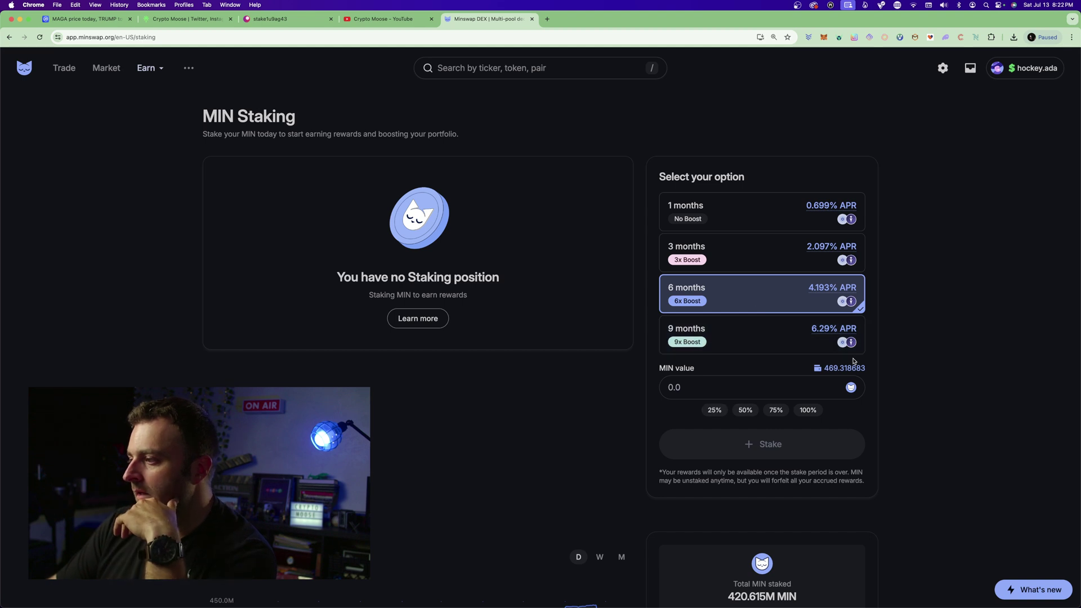
click(741, 410)
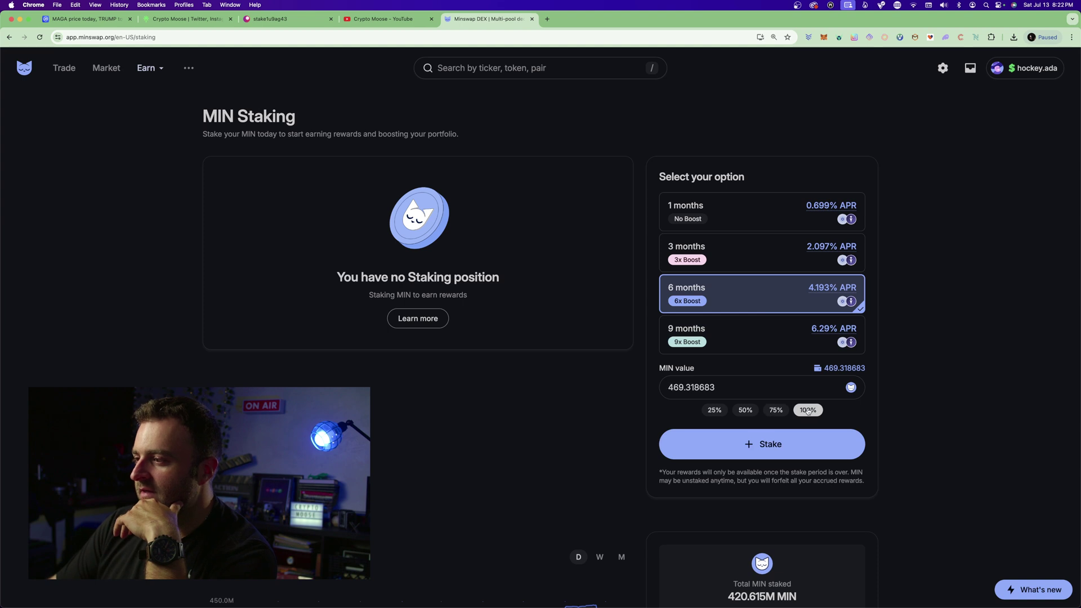
Submit the 6-month stake, close the signing request, and dismiss the Transaction Failed notice.
click(773, 442)
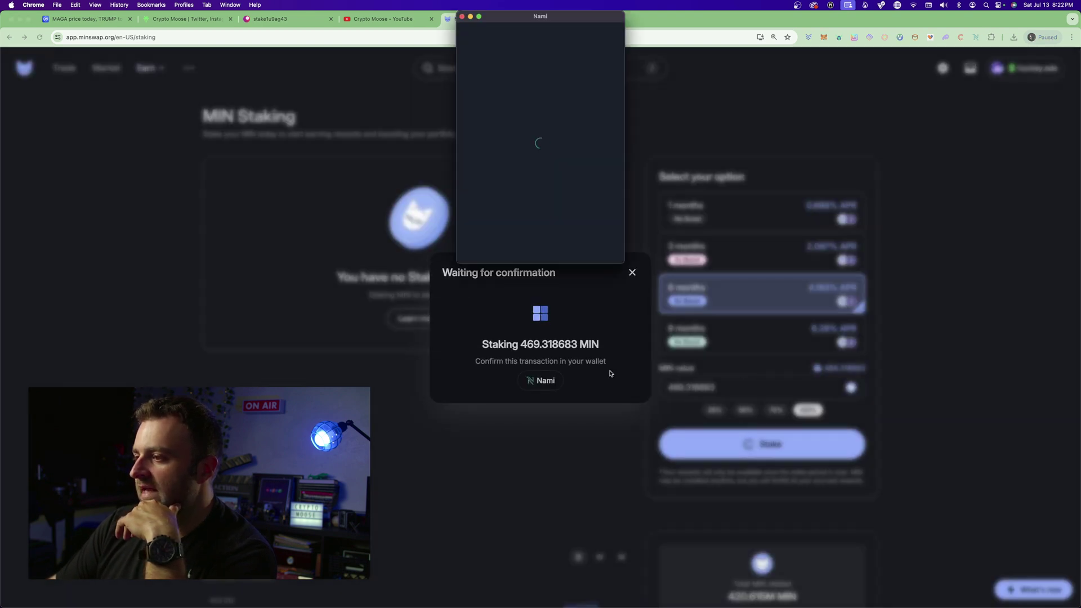
click(462, 16)
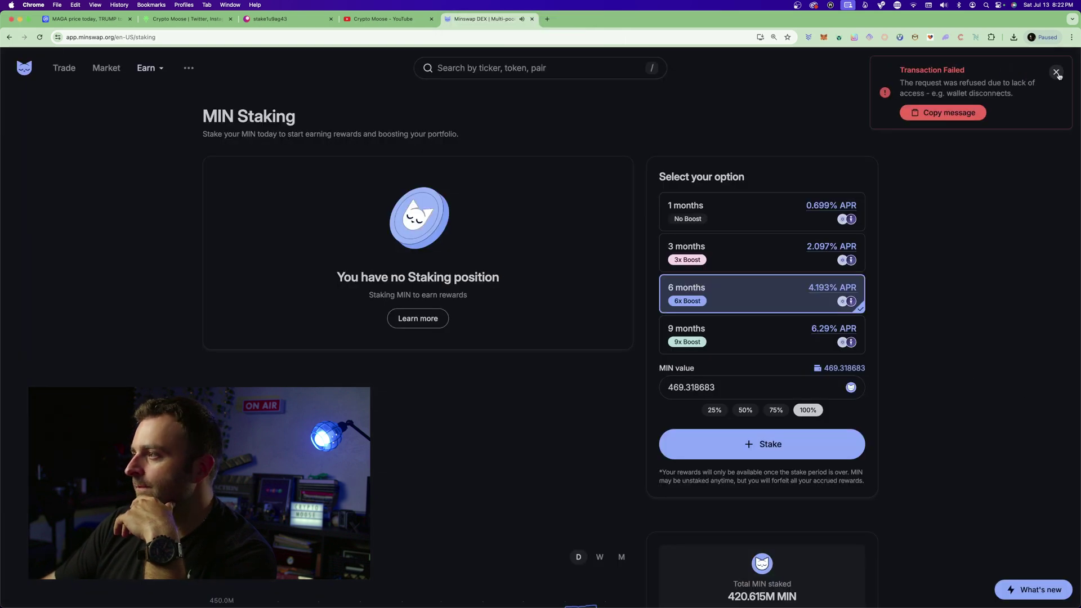
click(1057, 74)
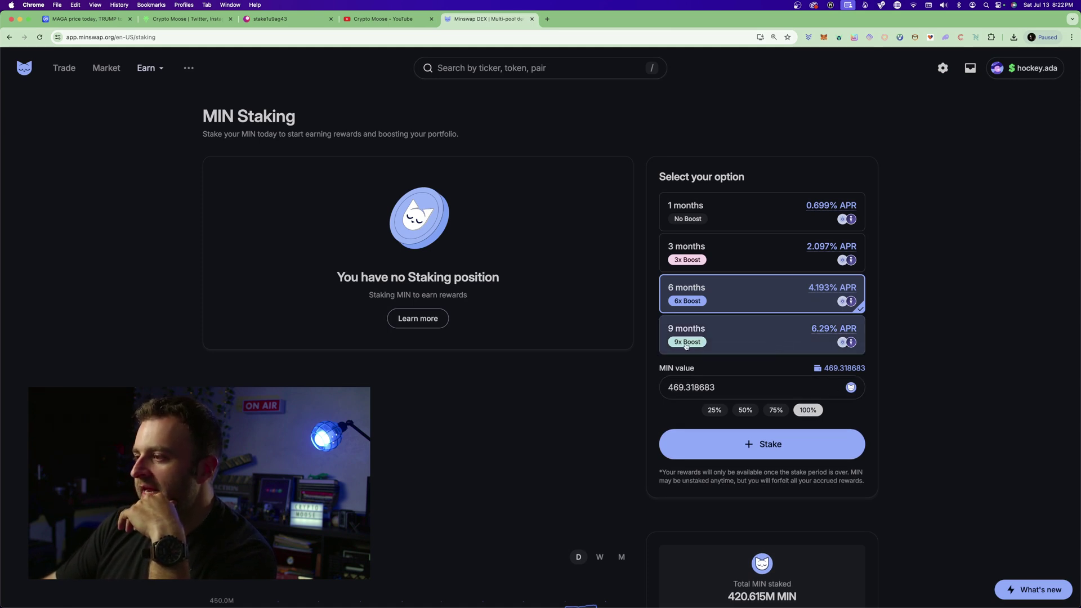
Stake all 469.318683 MIN for 9 months (6.29% APR) and approve it in Nami.
mouse_move(826, 333)
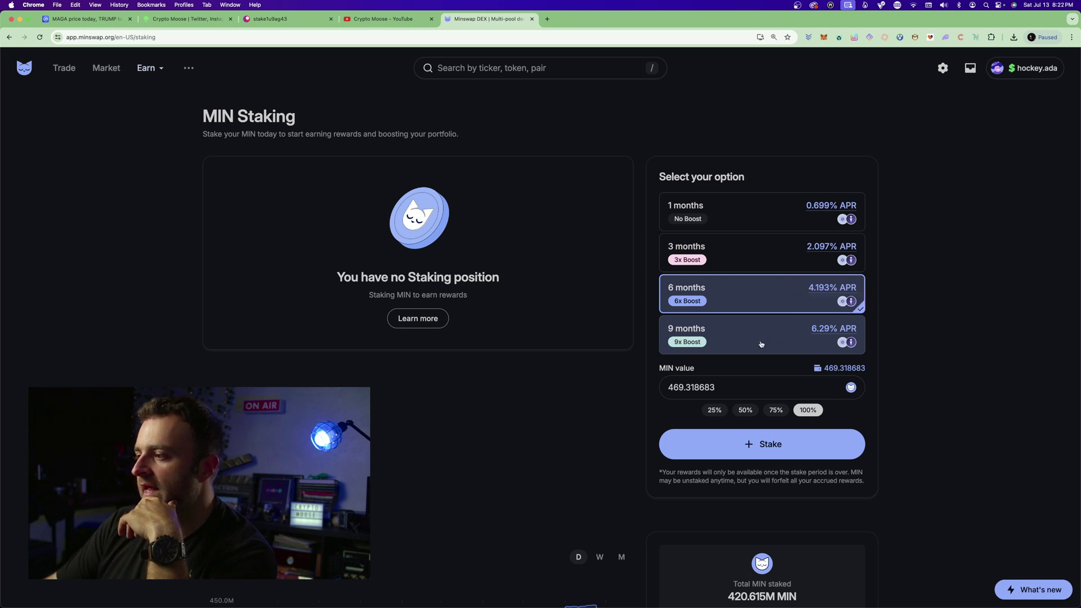
click(774, 340)
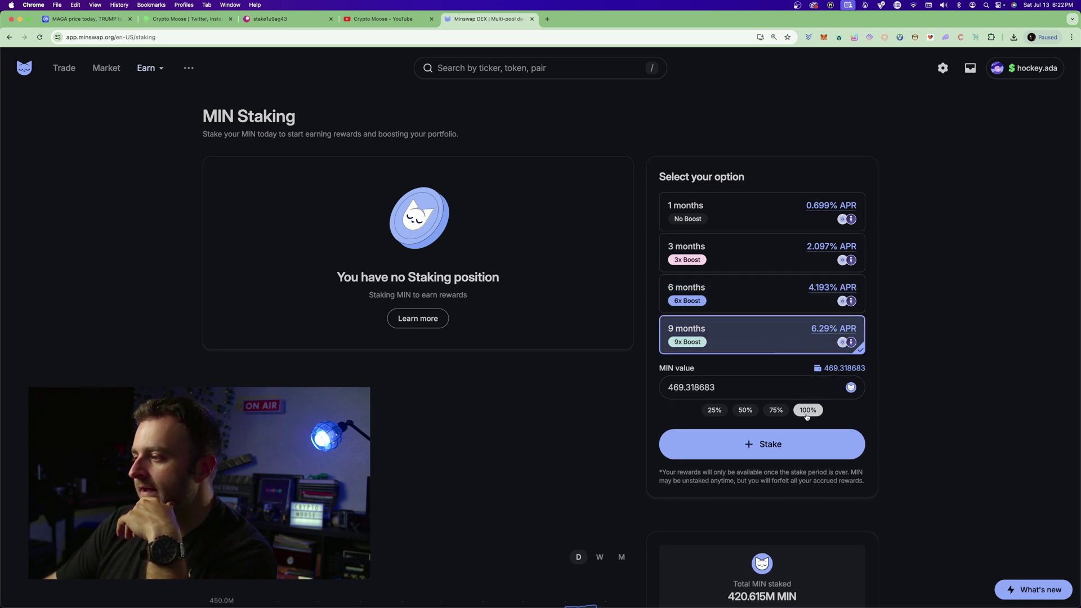
click(777, 444)
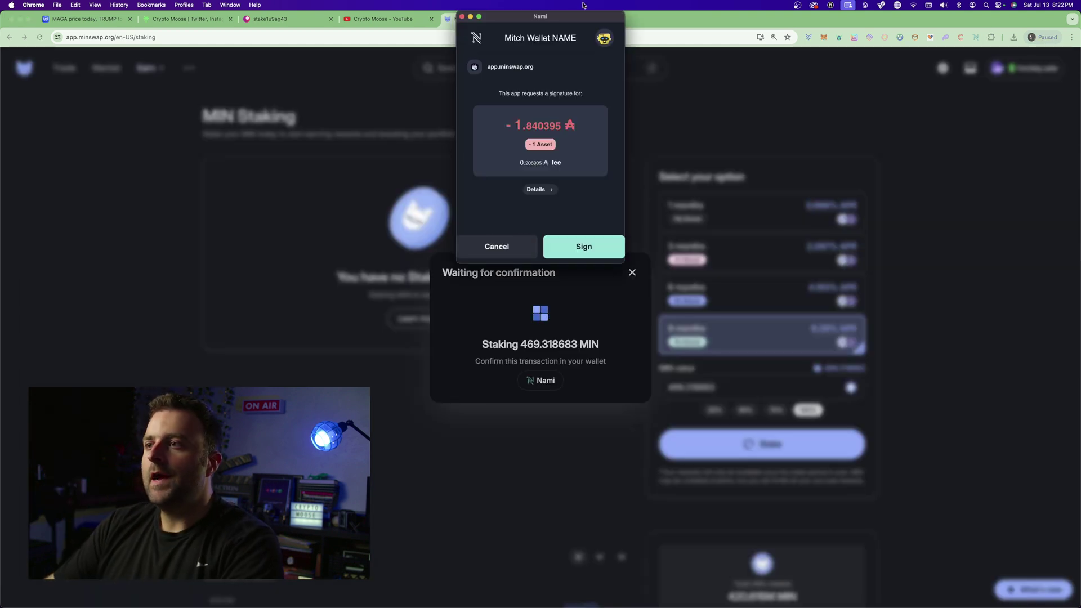
drag(580, 21, 580, 83)
click(581, 308)
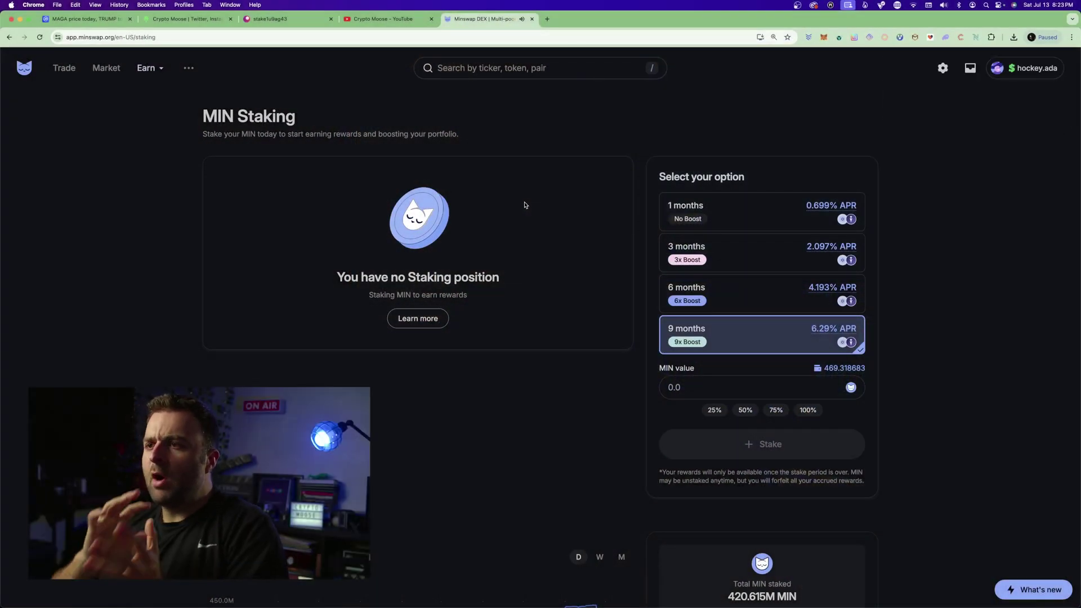
Visit the Liquidity page, then return to MIN Staking and scroll through its stats.
click(147, 67)
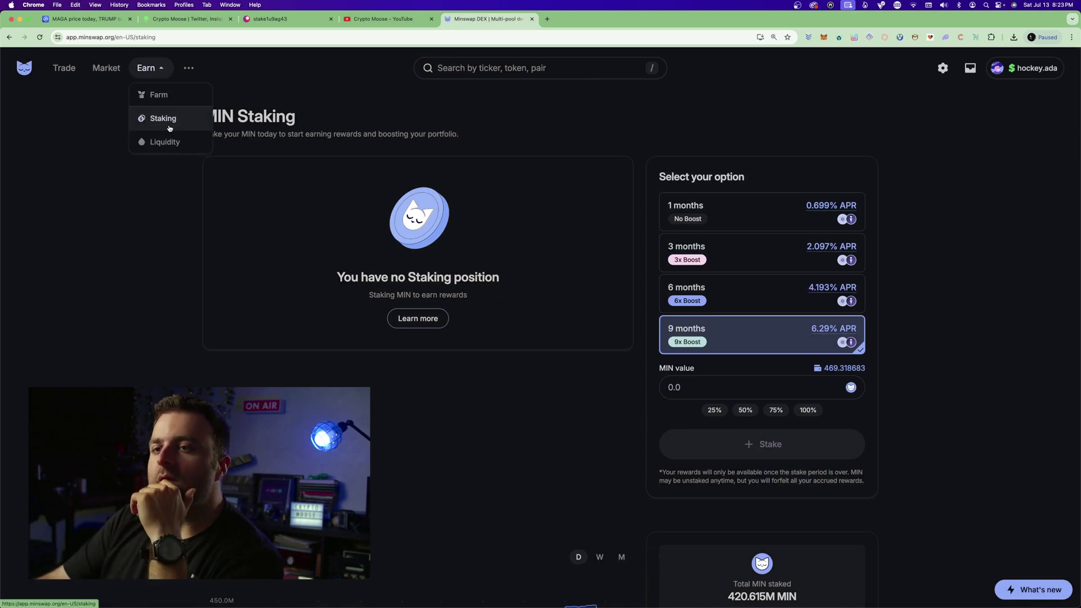
click(166, 143)
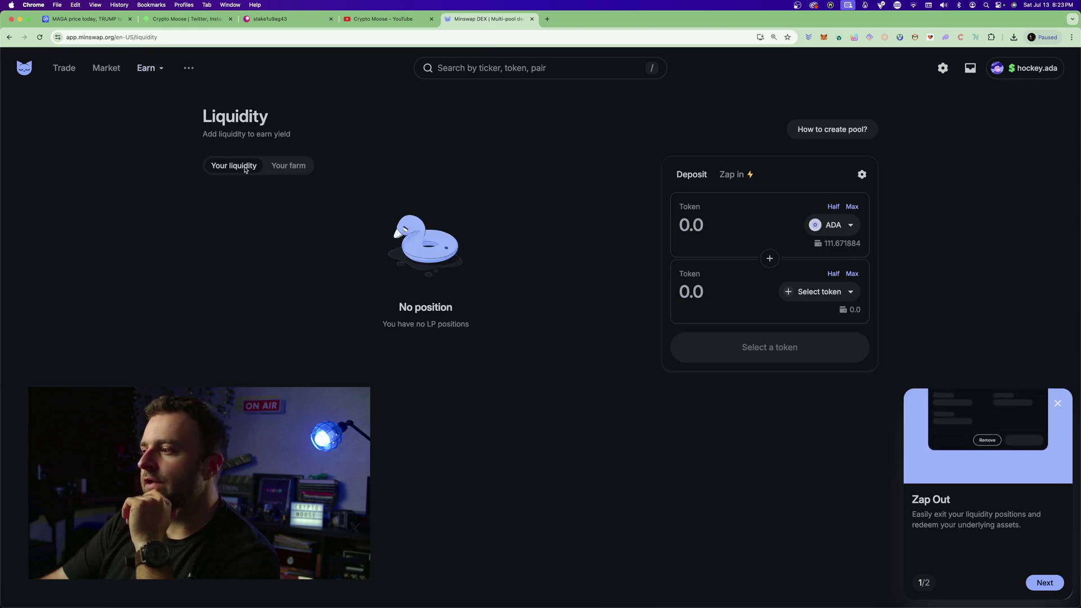
mouse_move(152, 67)
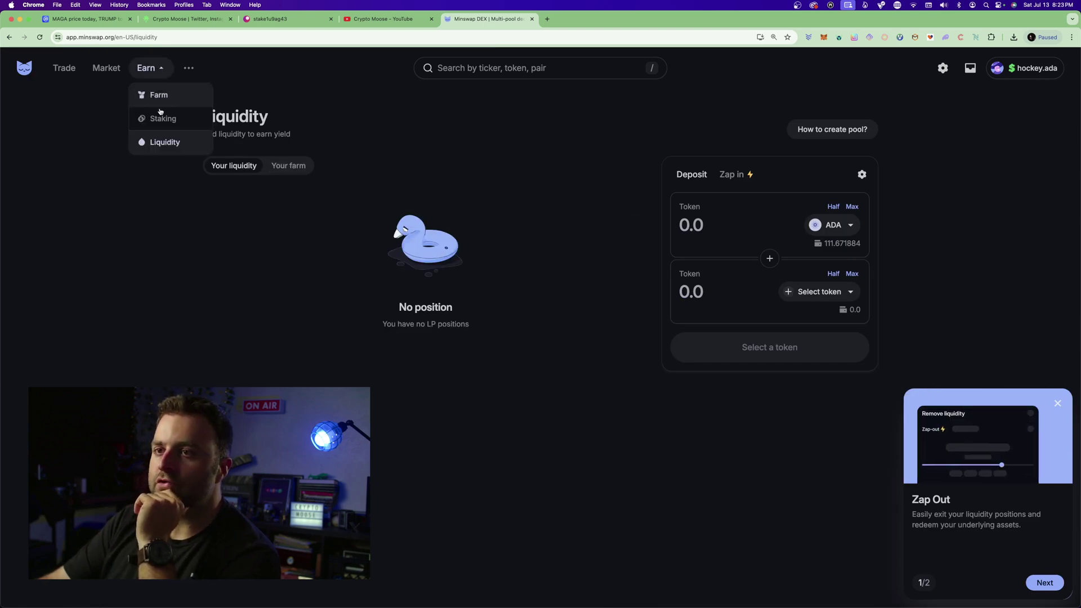
click(160, 120)
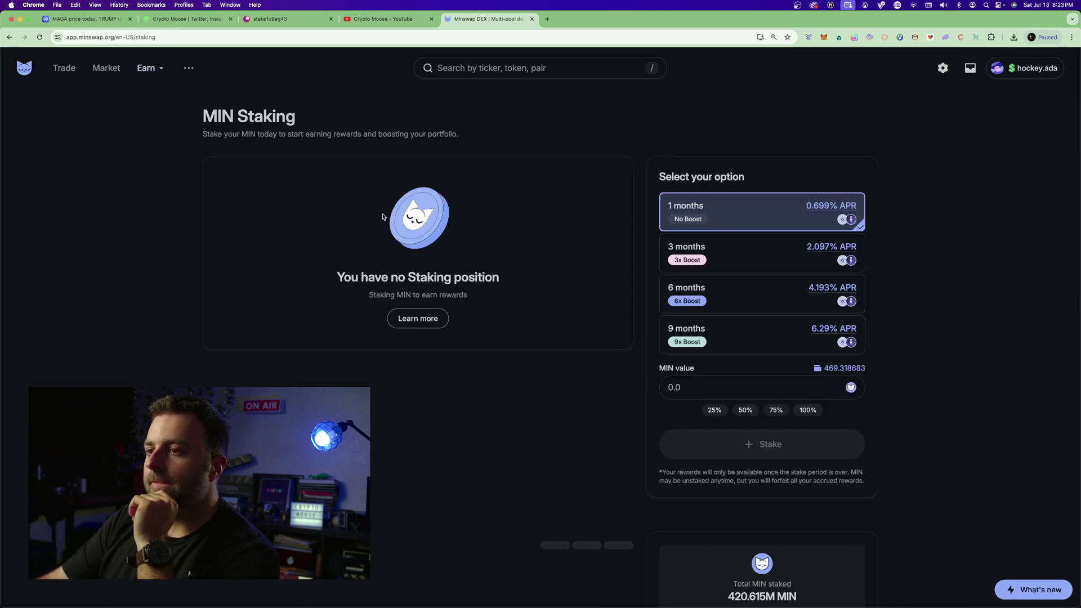
scroll(970, 270, down, 10)
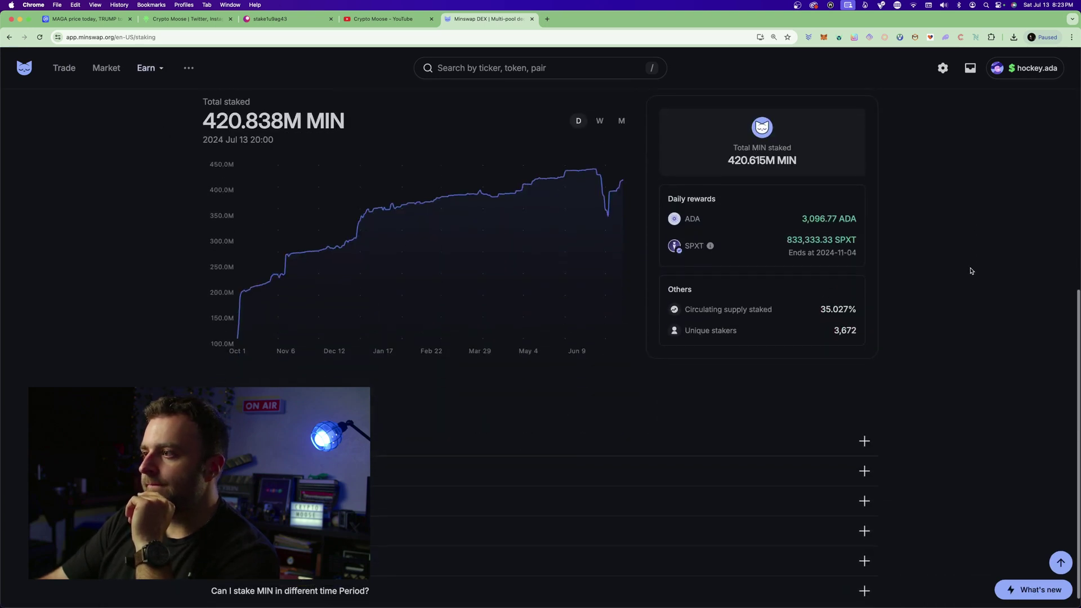
scroll(817, 223, up, 2)
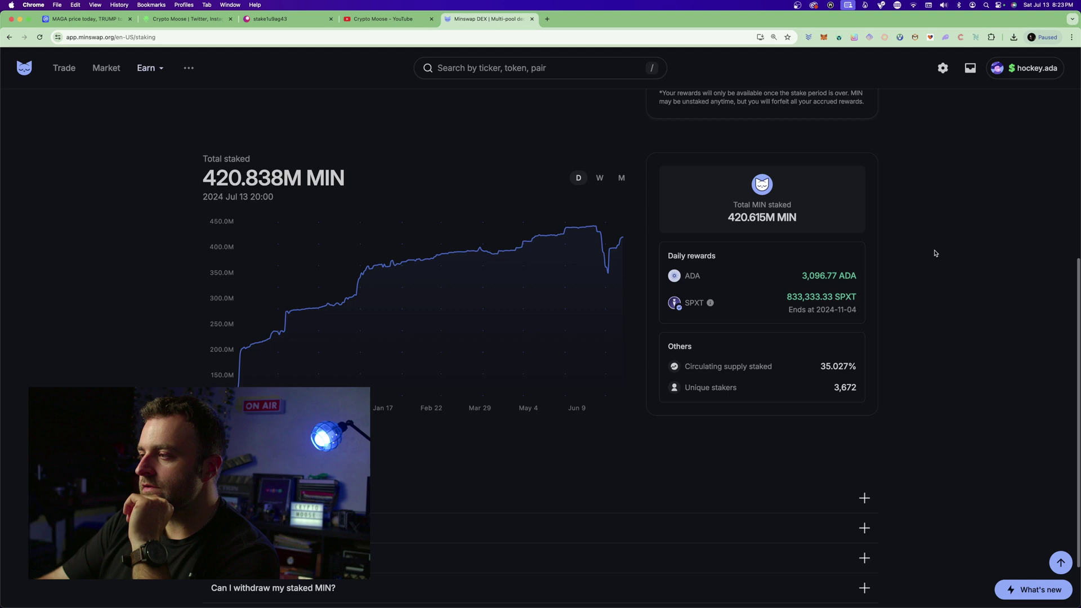
scroll(806, 239, down, 1)
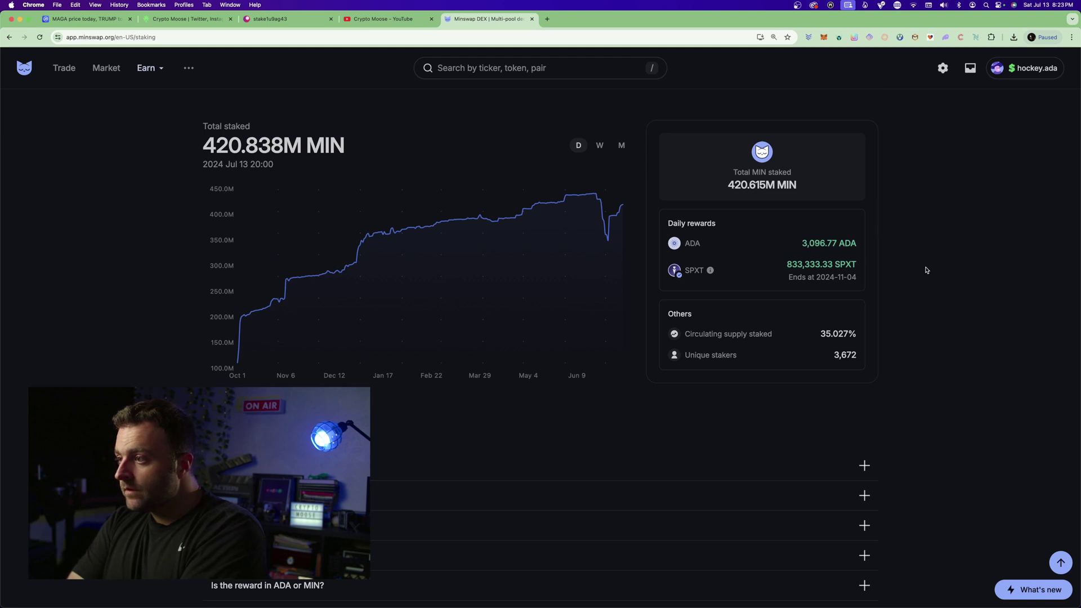
scroll(926, 271, up, 3)
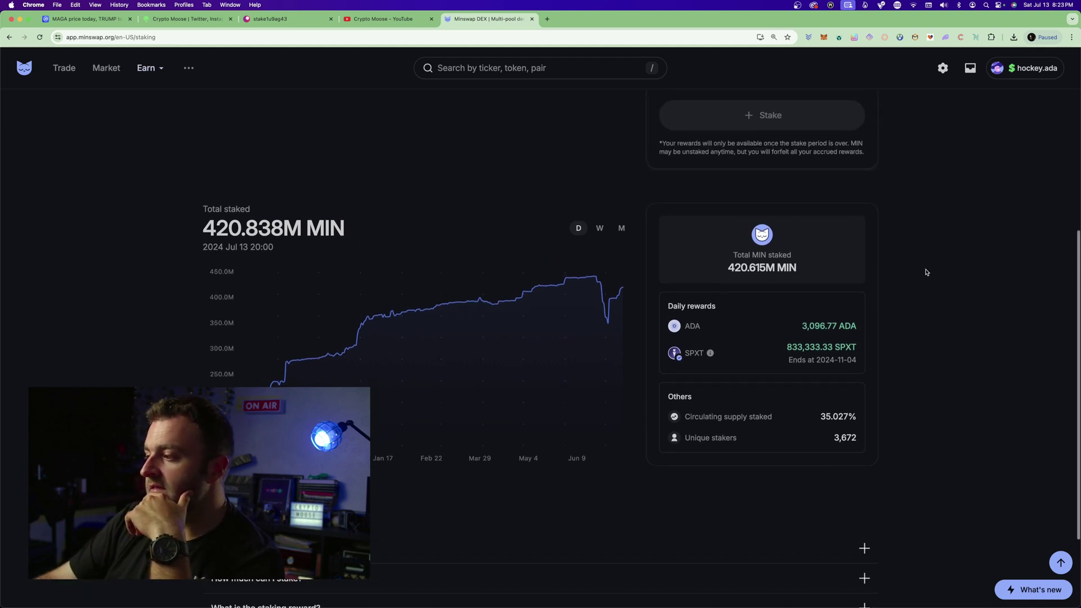
scroll(926, 276, up, 2)
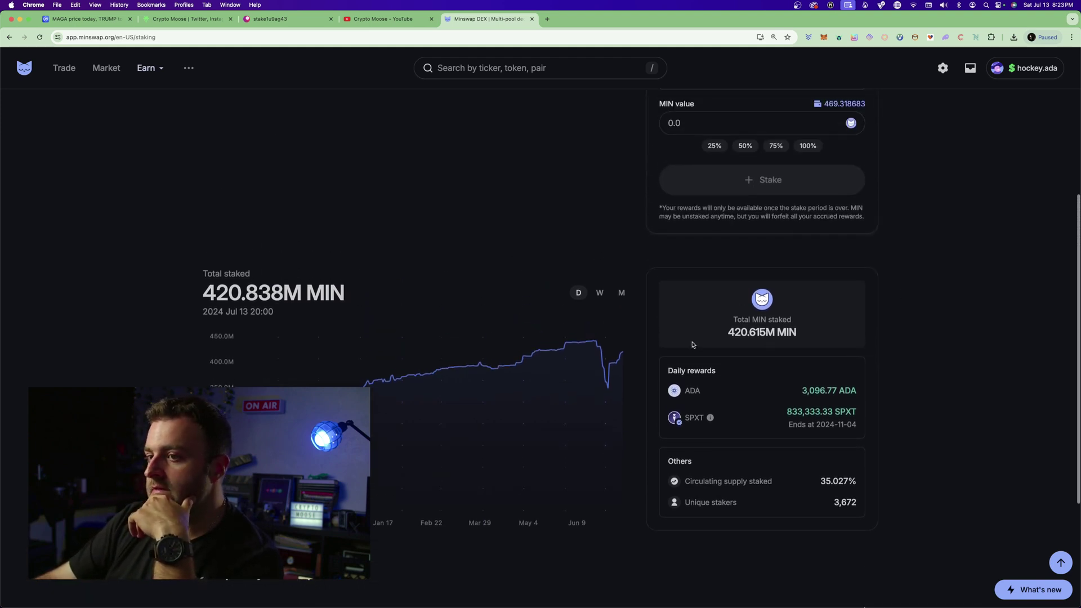
Toggle the total staked chart between monthly and daily, then check the Nami wallet's 8 assets.
click(621, 292)
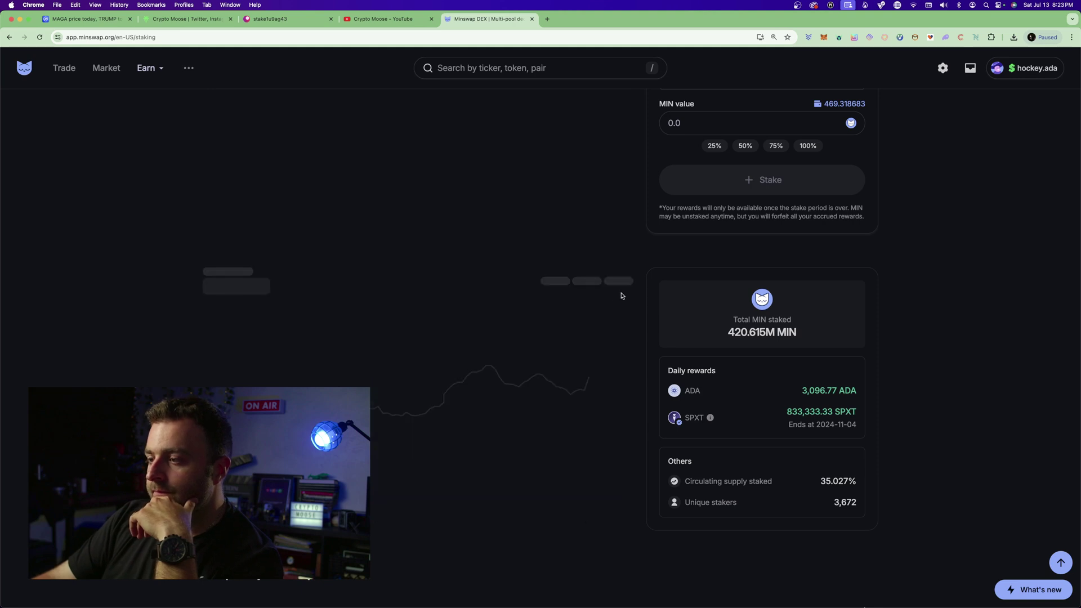
click(579, 292)
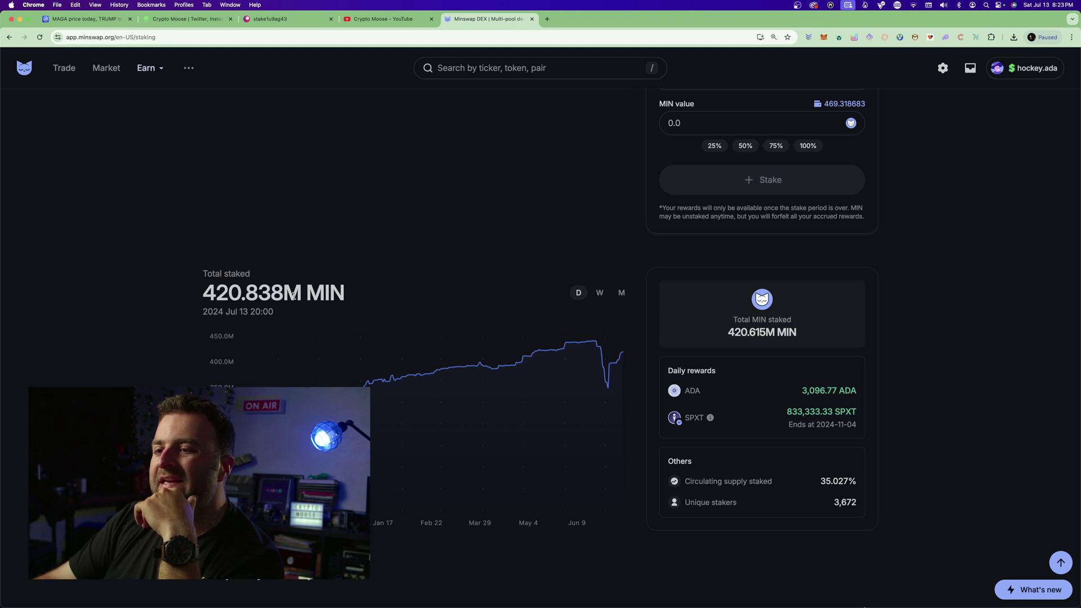
scroll(955, 353, up, 5)
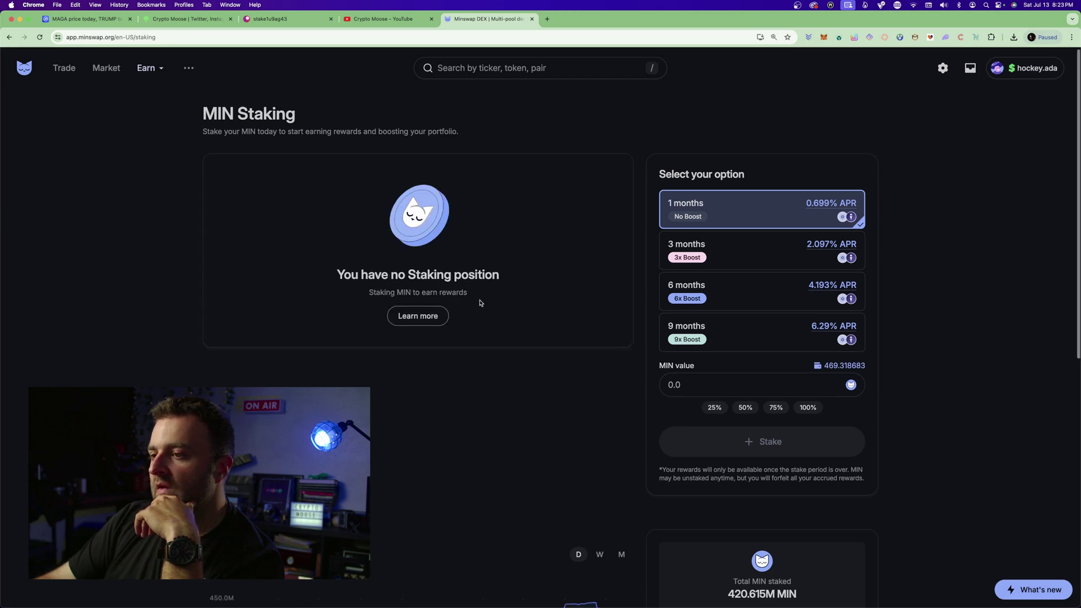
scroll(480, 303, down, 1)
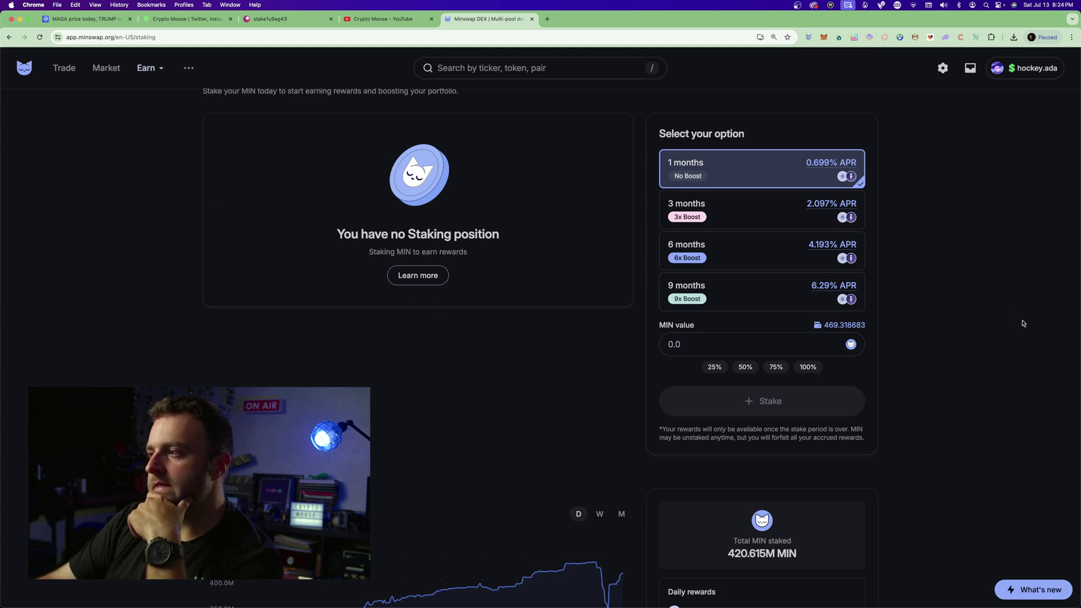
scroll(474, 289, down, 5)
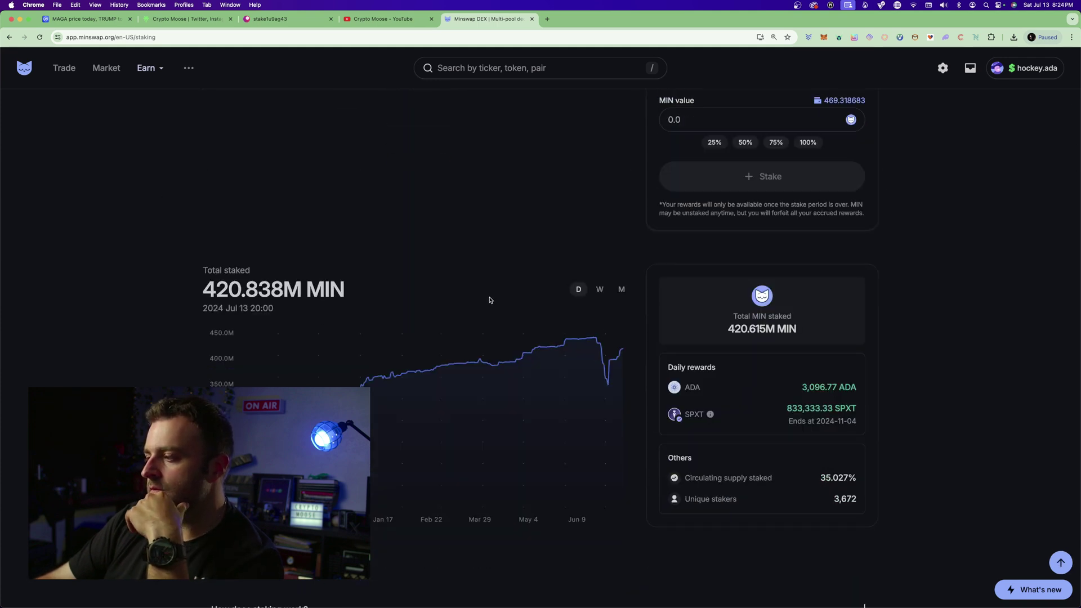
scroll(783, 325, down, 2)
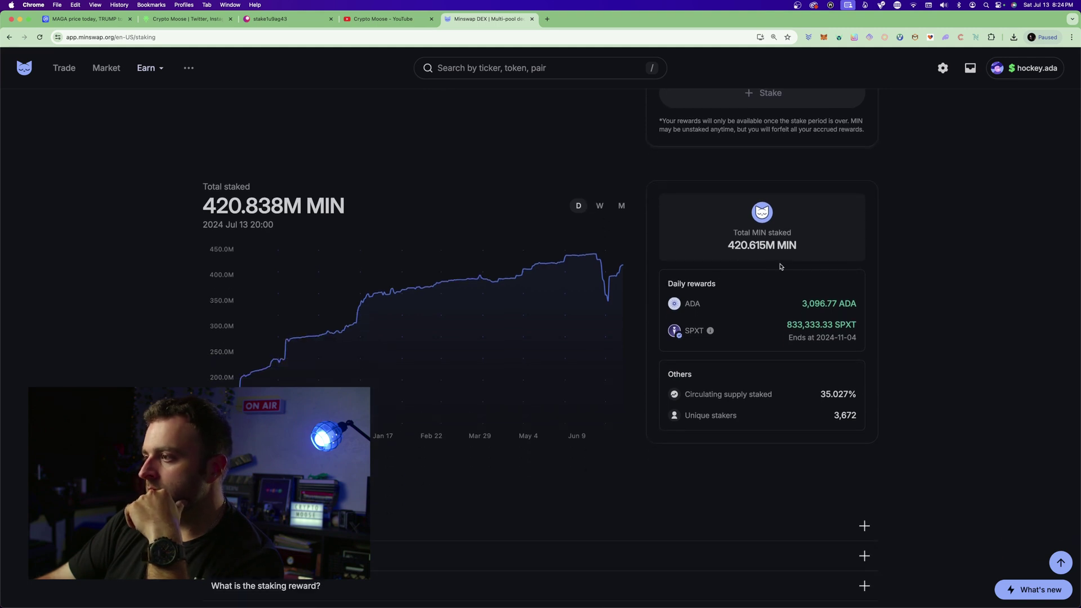
scroll(818, 340, down, 1)
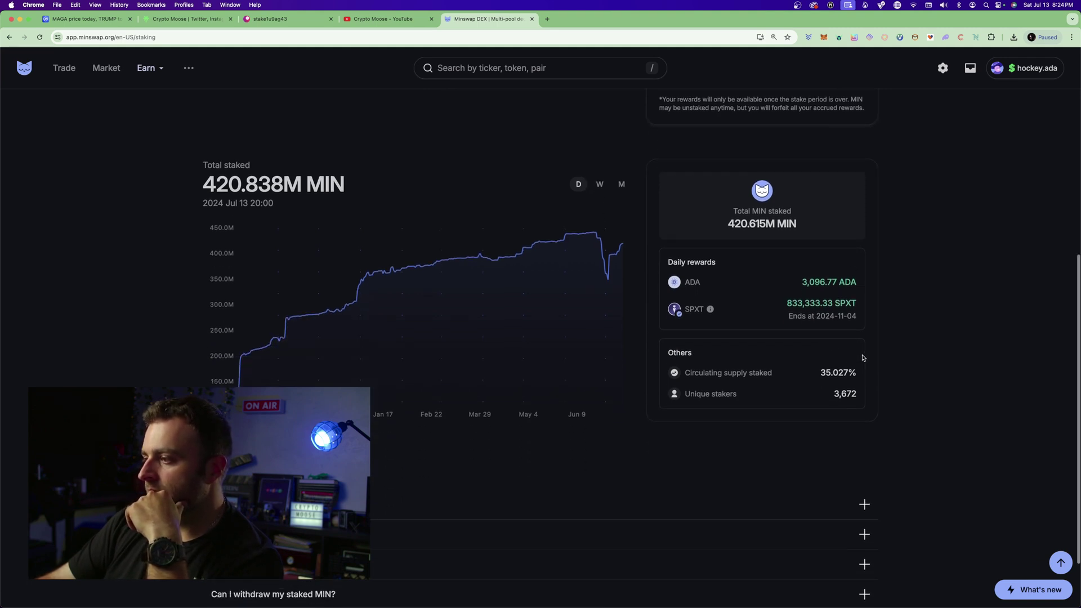
scroll(901, 237, up, 8)
click(977, 37)
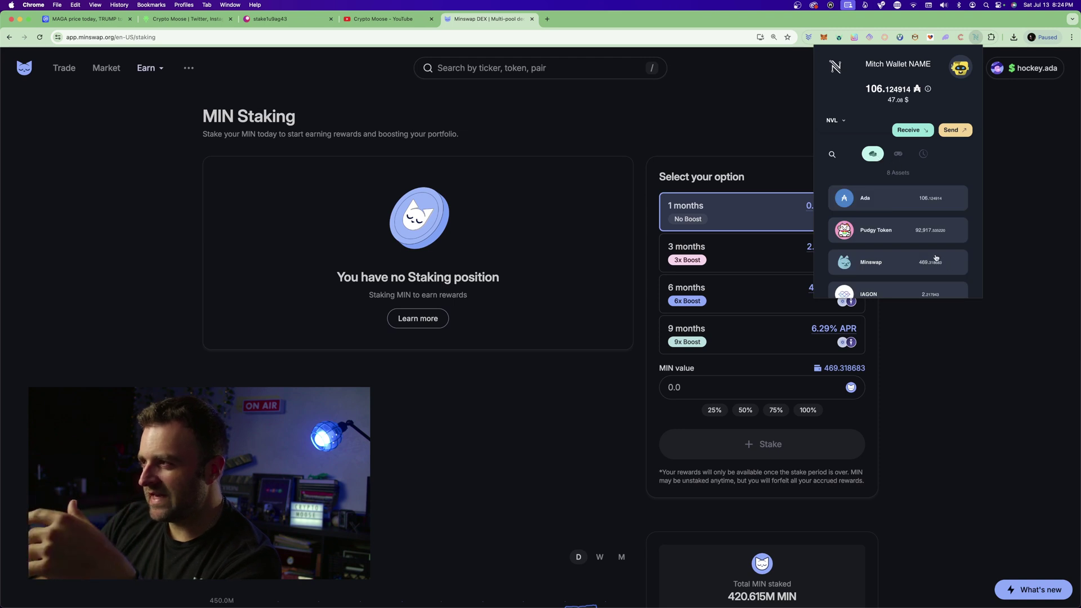
scroll(912, 241, down, 1)
scroll(899, 237, down, 1)
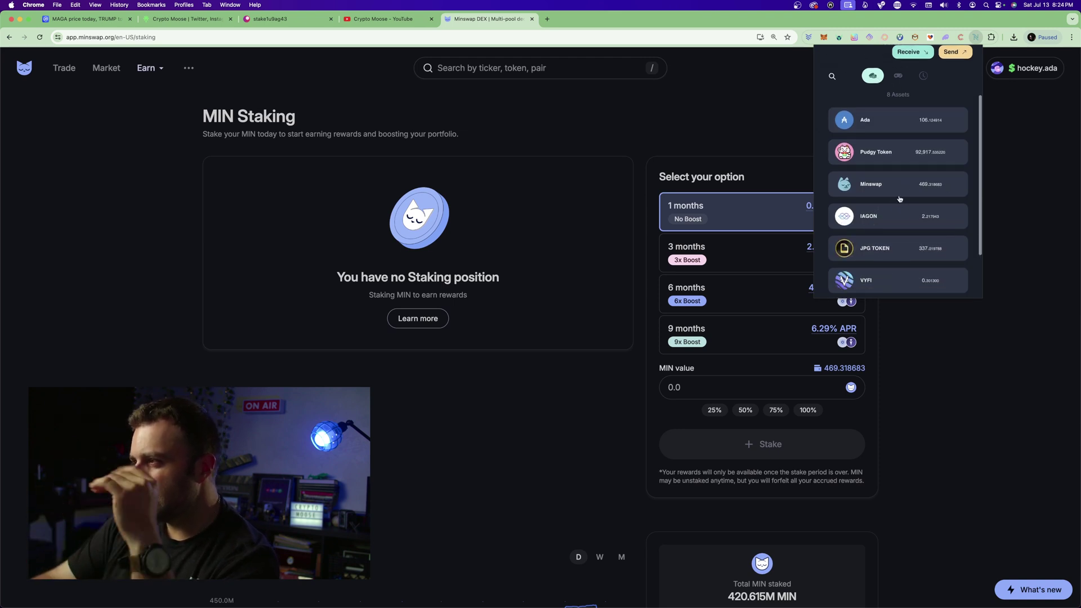
click(900, 191)
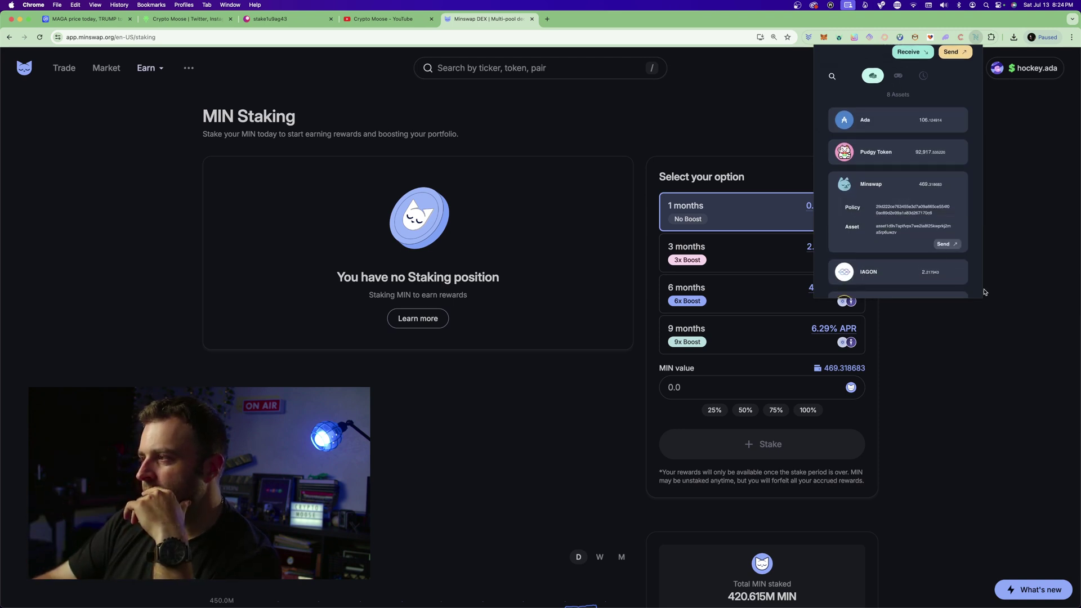
click(1018, 304)
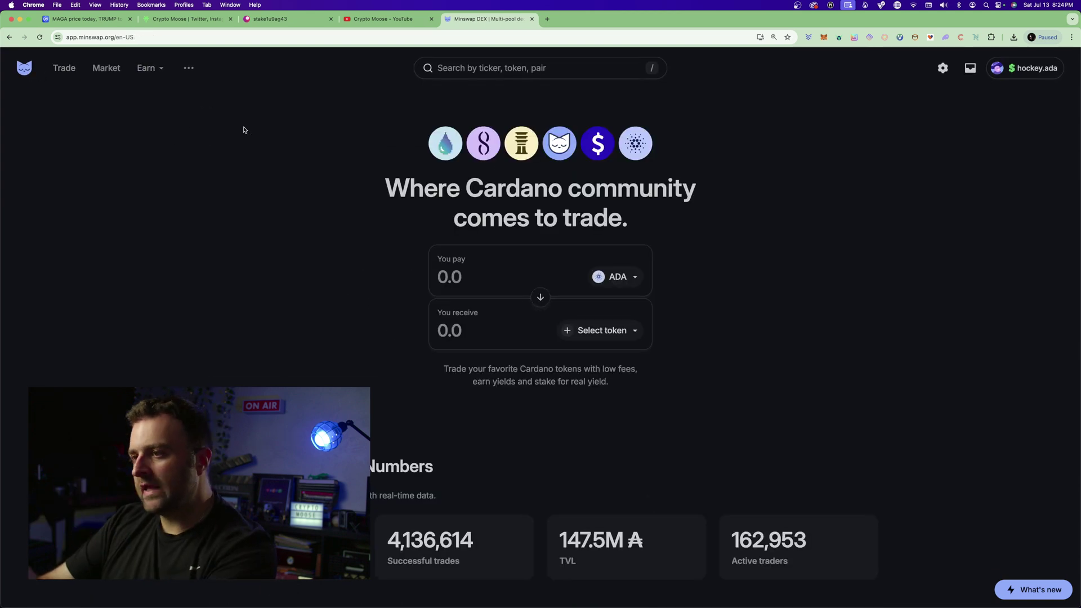
scroll(842, 280, down, 10)
scroll(685, 366, down, 6)
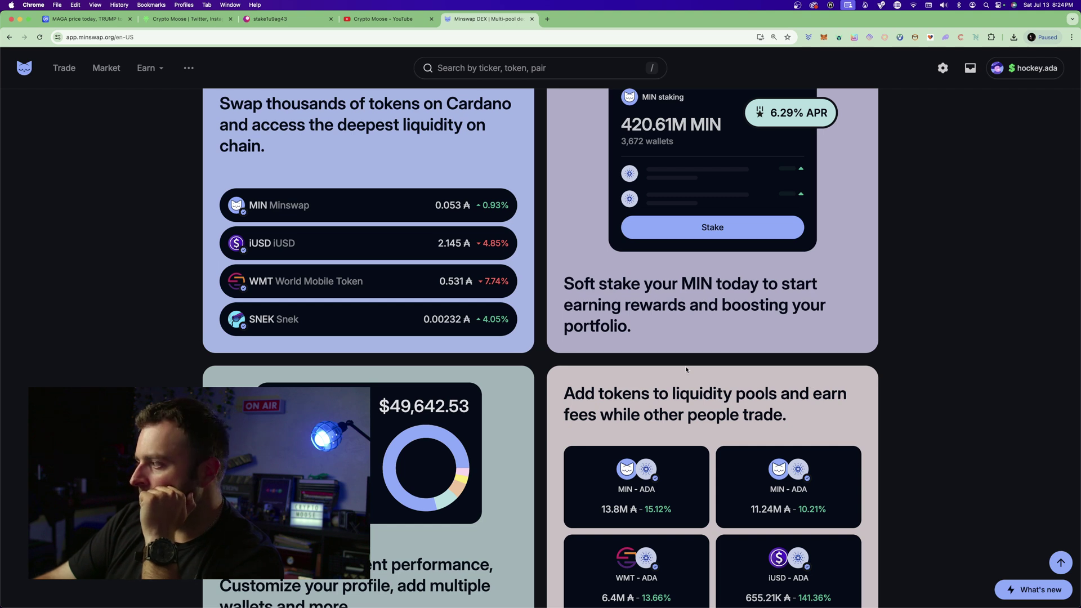
scroll(520, 354, down, 2)
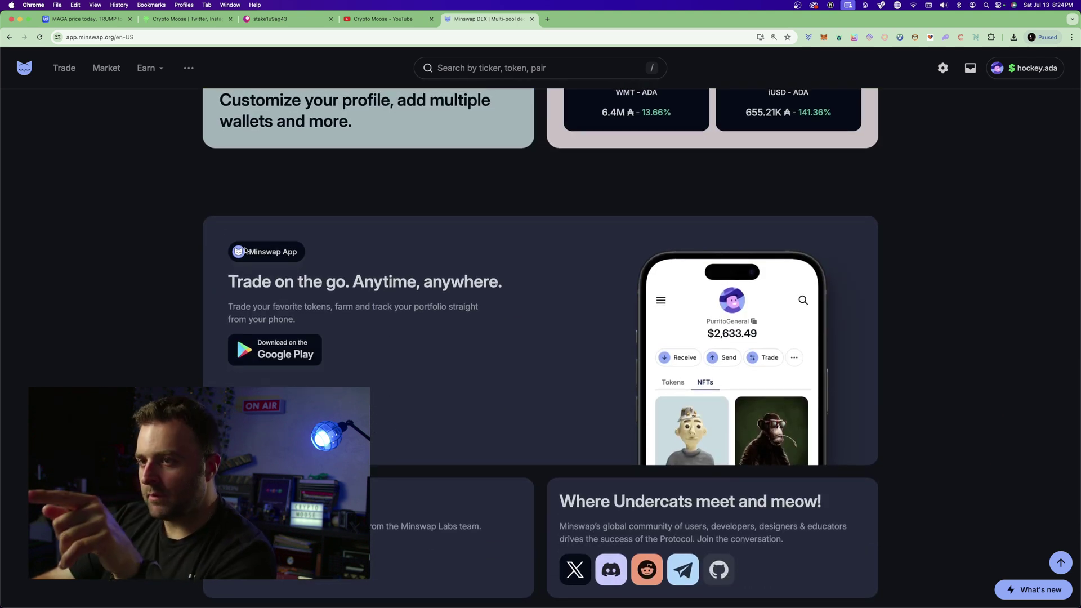
scroll(305, 288, down, 1)
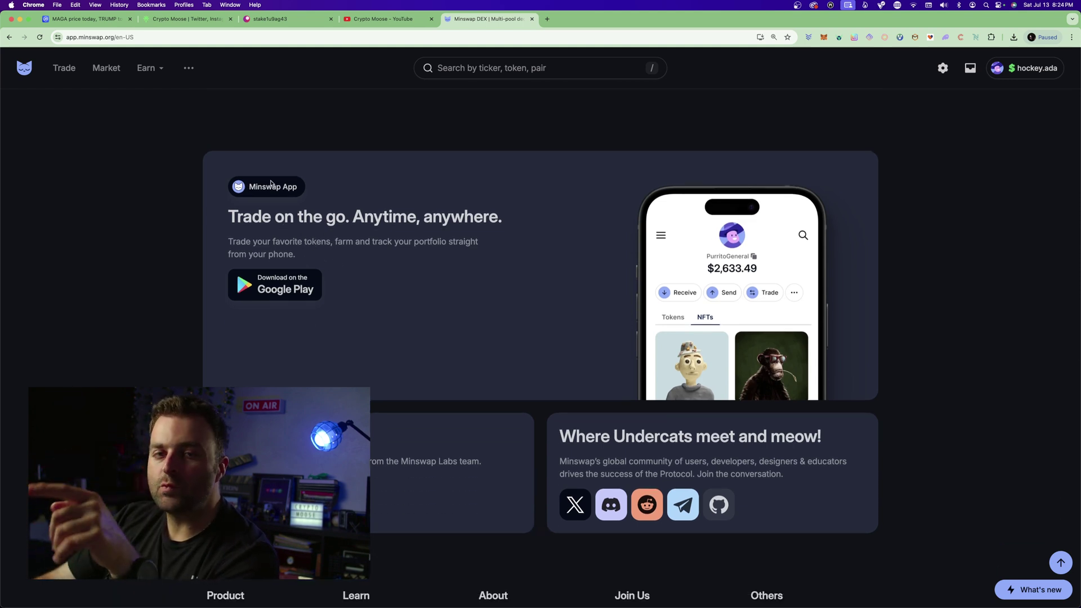
scroll(501, 285, down, 2)
scroll(500, 290, up, 15)
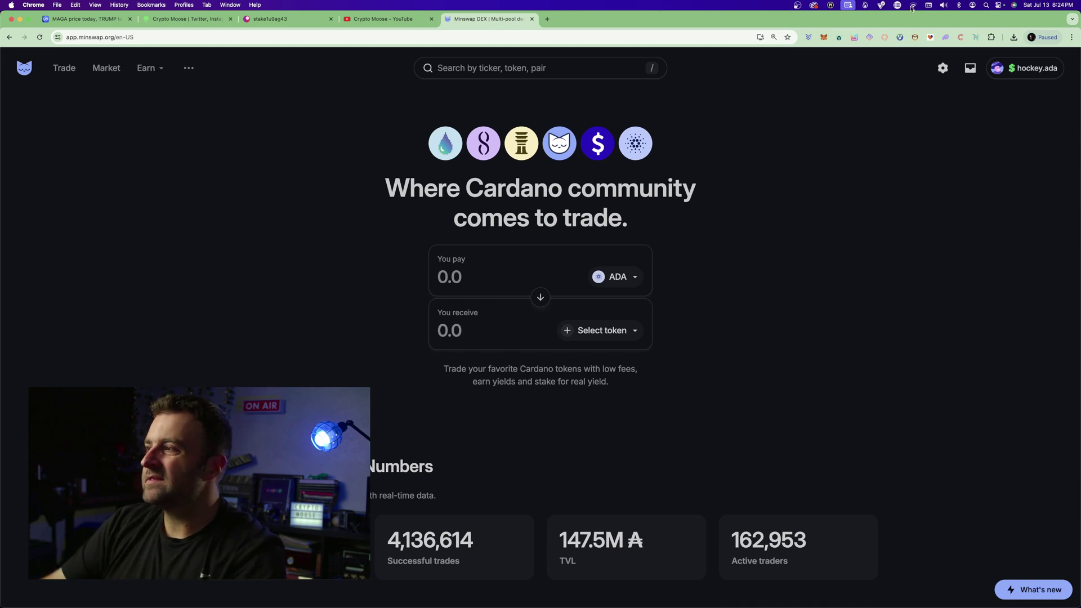
Check the wallet's token balances in Nami and close it.
click(976, 38)
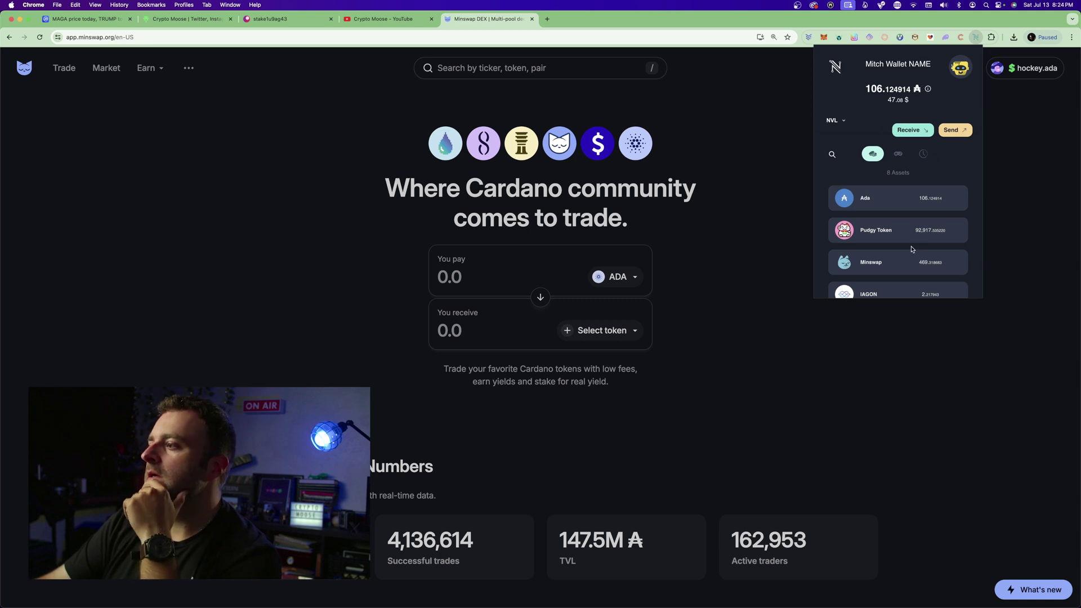
scroll(905, 263, down, 2)
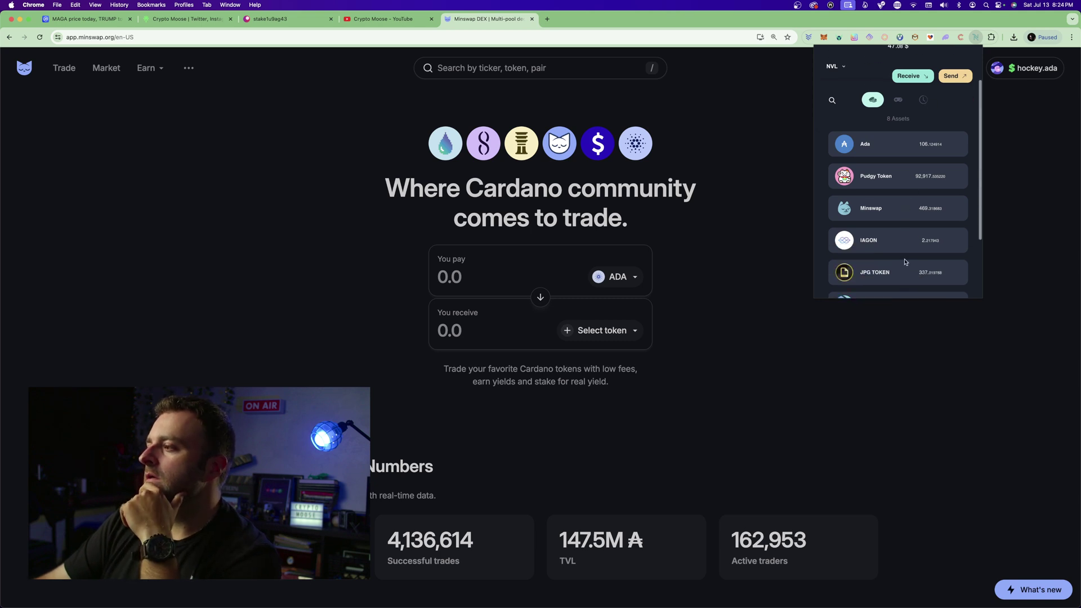
click(967, 387)
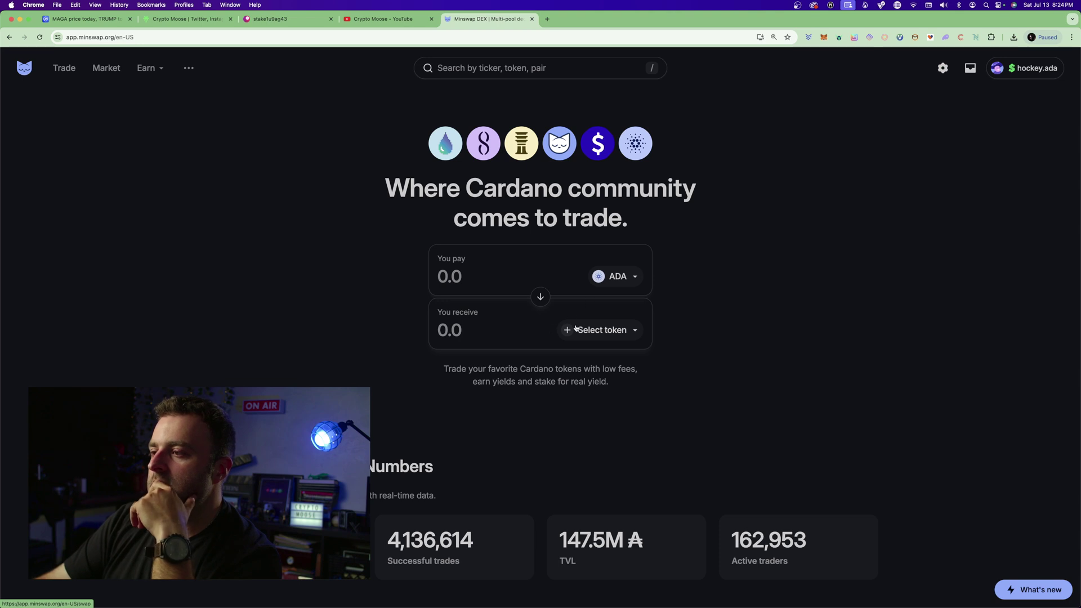
On the swap page, set SNEK as the token to receive for ADA.
click(617, 336)
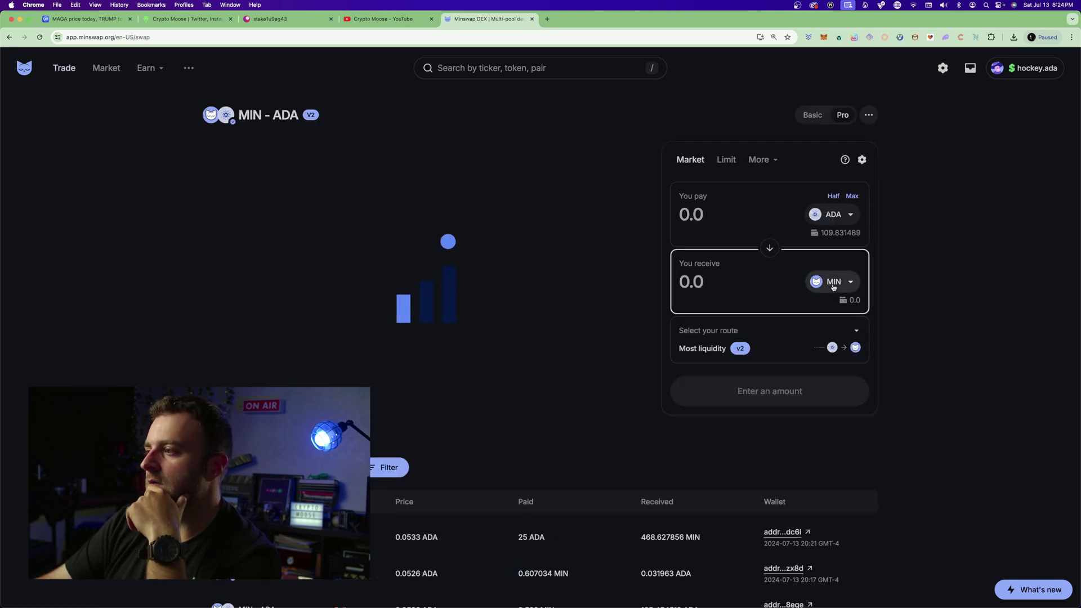
click(833, 282)
scroll(512, 359, down, 5)
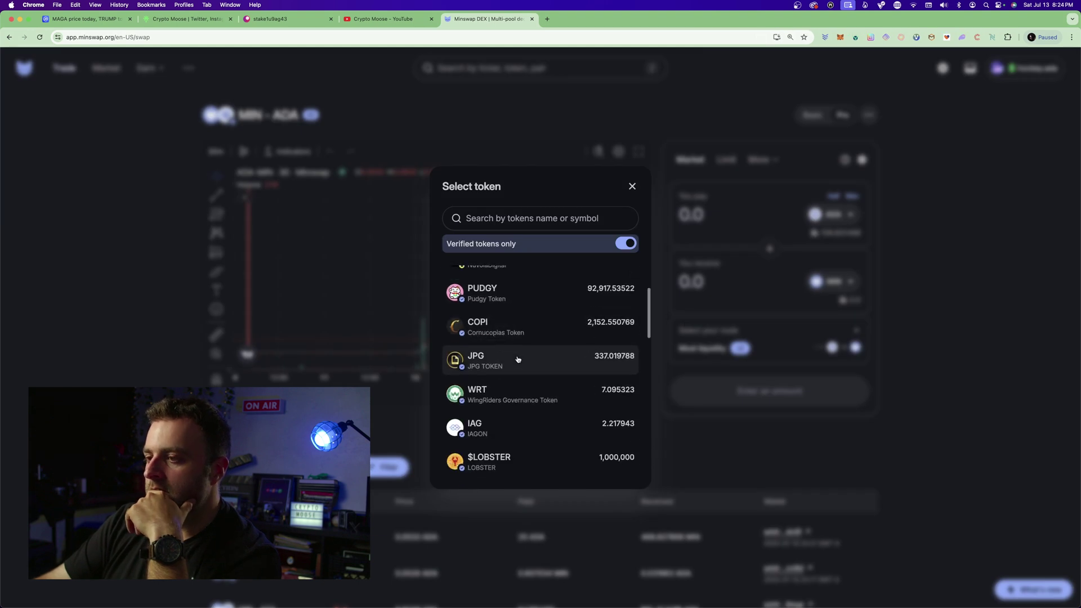
scroll(516, 367, down, 3)
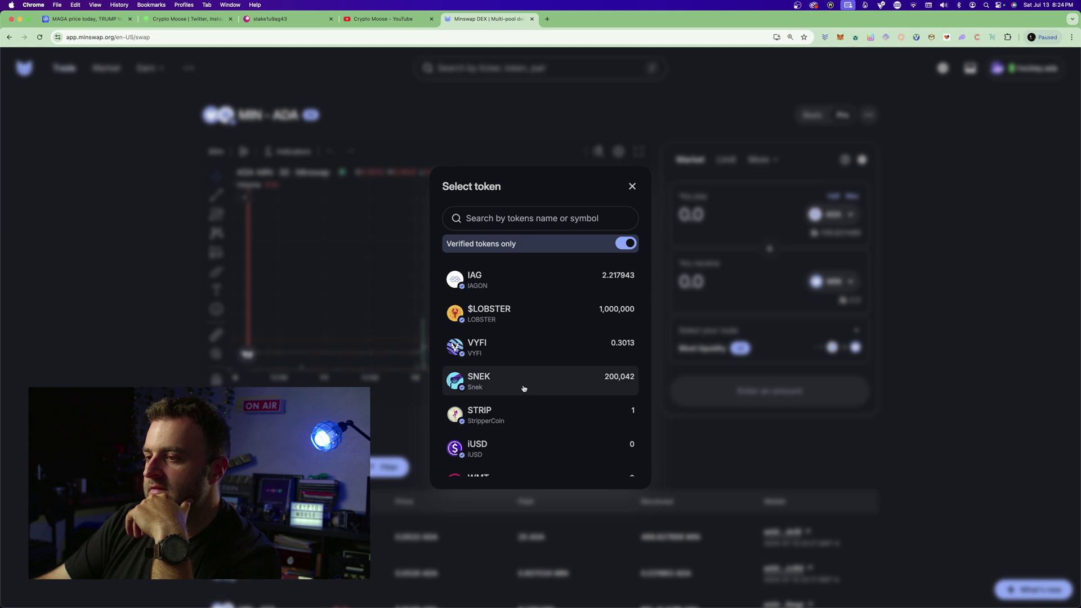
scroll(524, 388, up, 8)
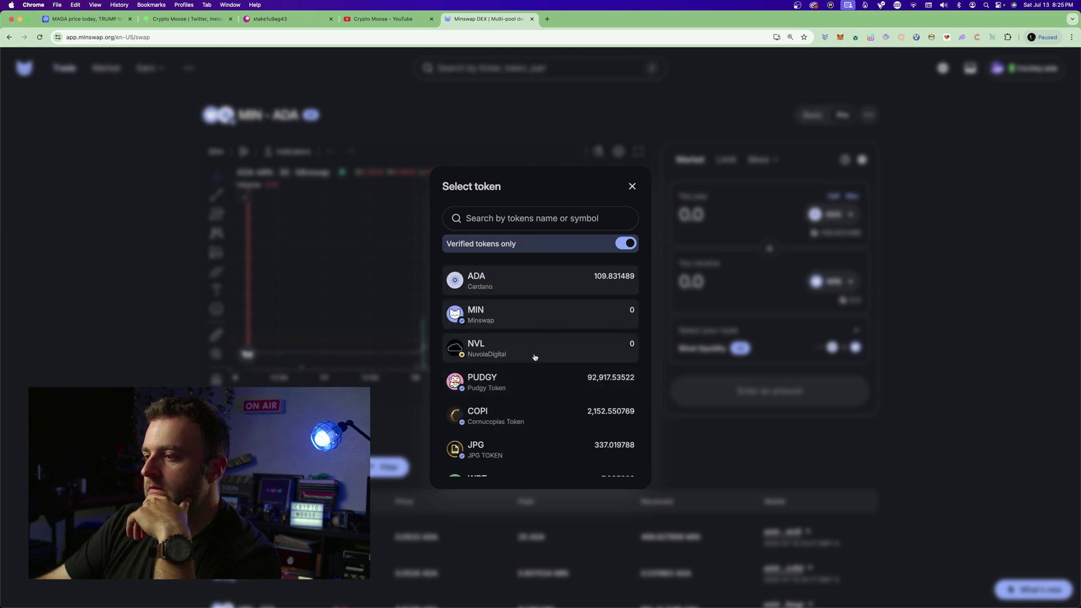
scroll(538, 381, down, 3)
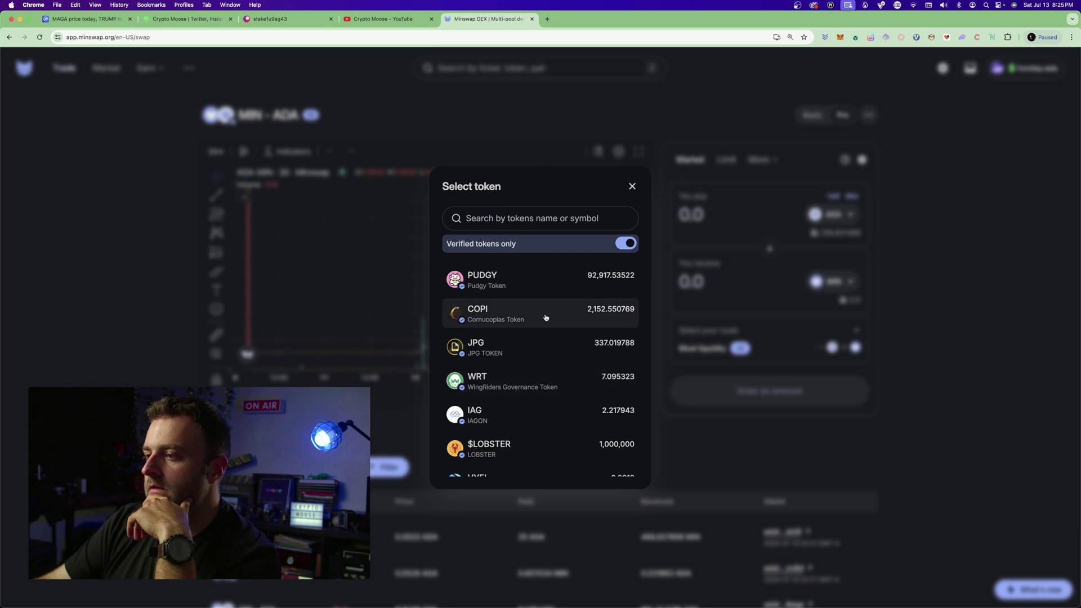
scroll(545, 318, down, 2)
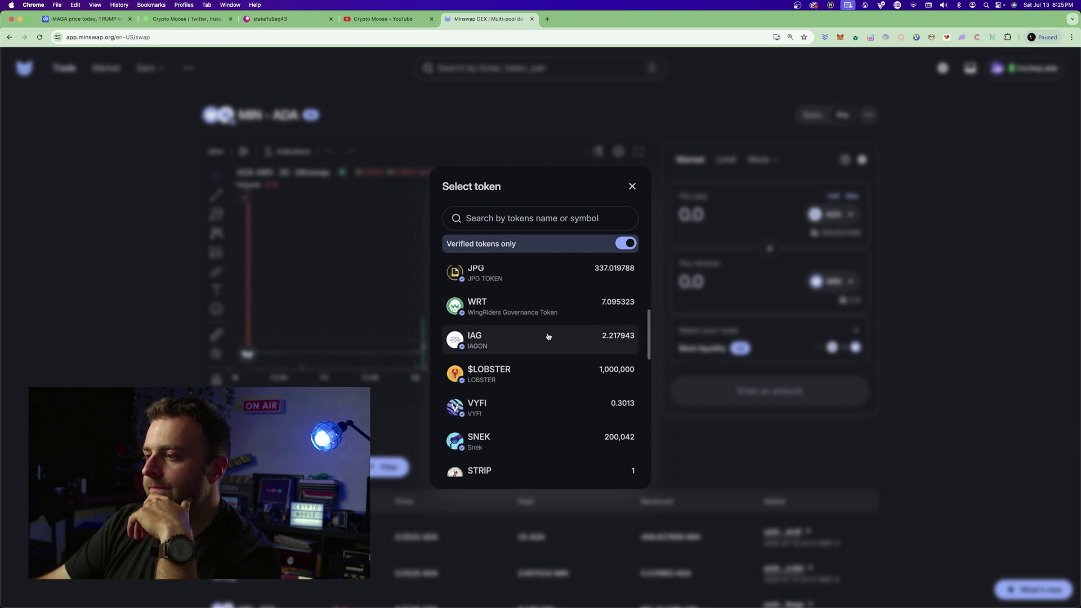
scroll(546, 342, down, 2)
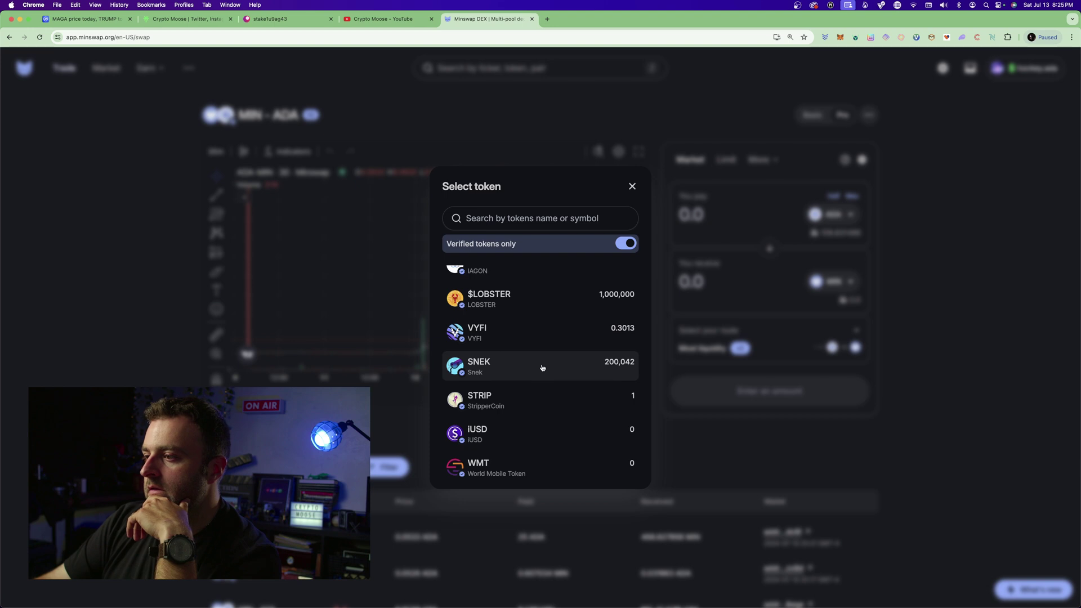
click(542, 367)
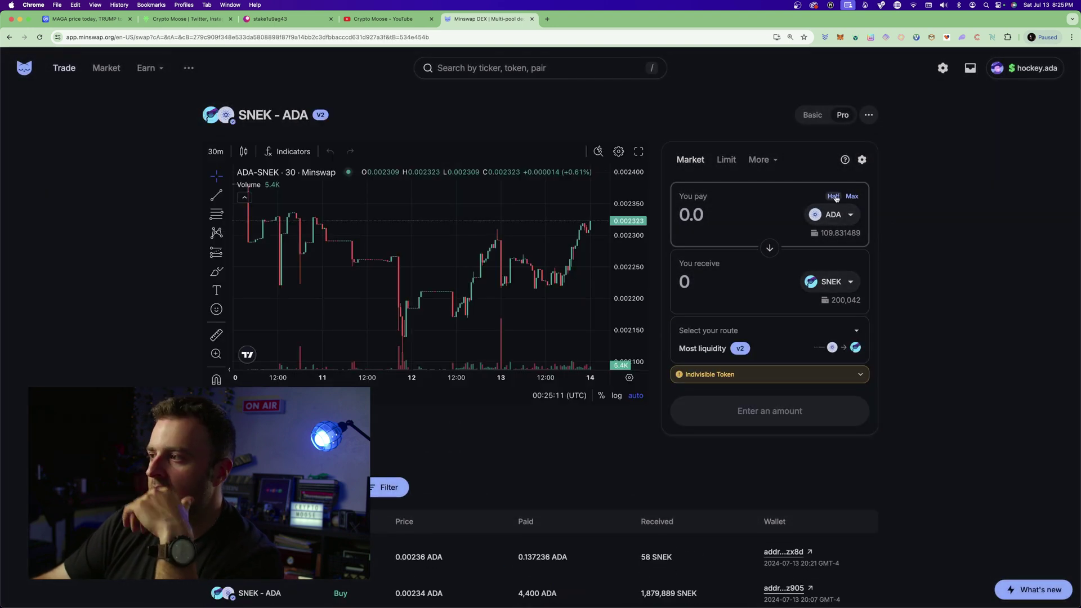
Set the pay amount to 50 ADA and submit the swap for about 21,308 SNEK.
click(751, 218)
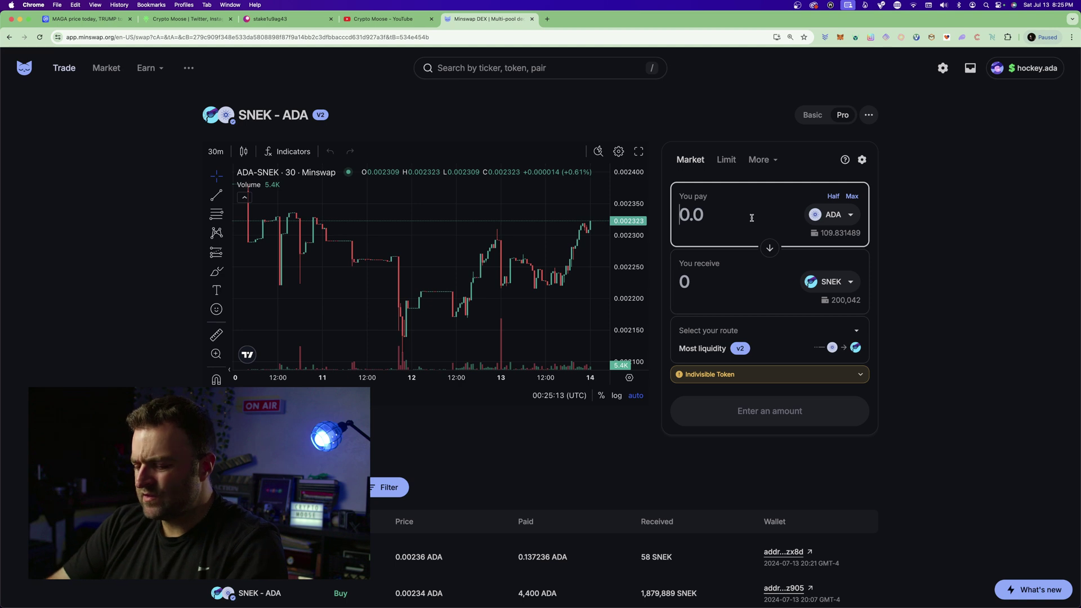
text(100)
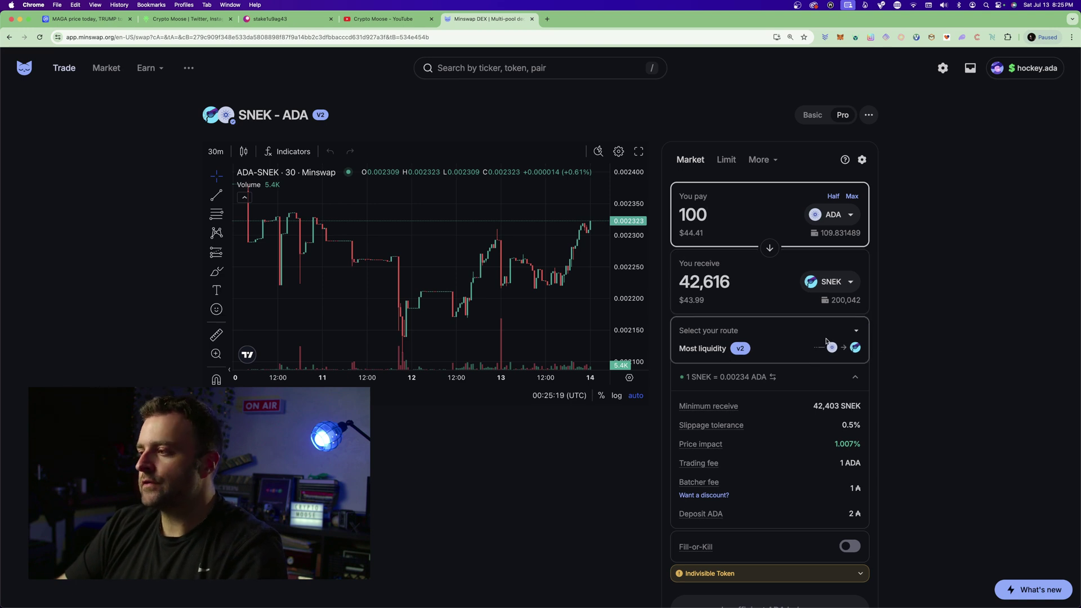
scroll(892, 500, down, 3)
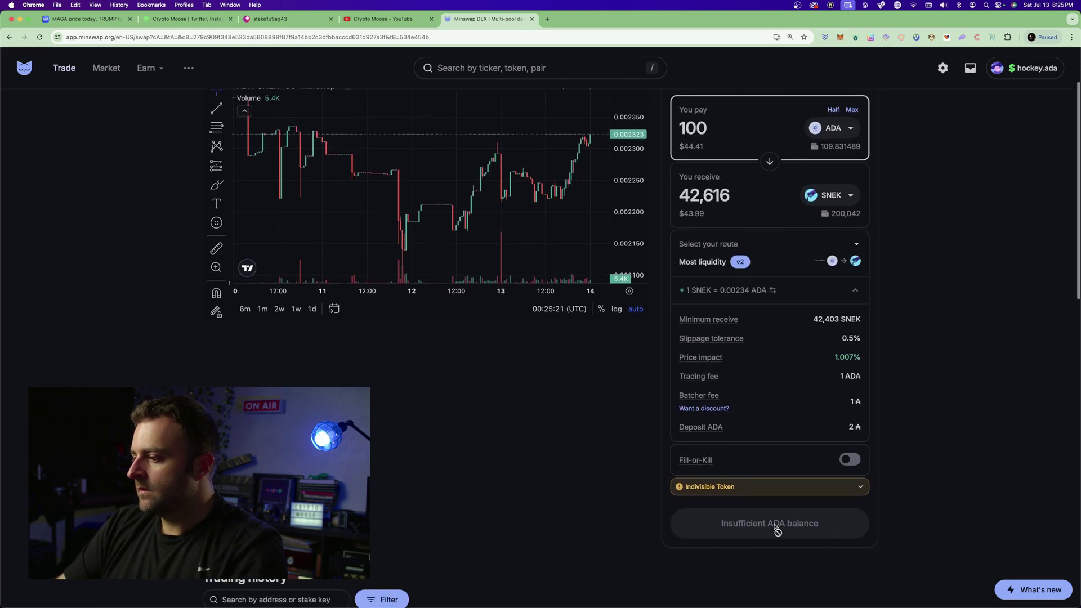
scroll(777, 531, up, 2)
click(833, 167)
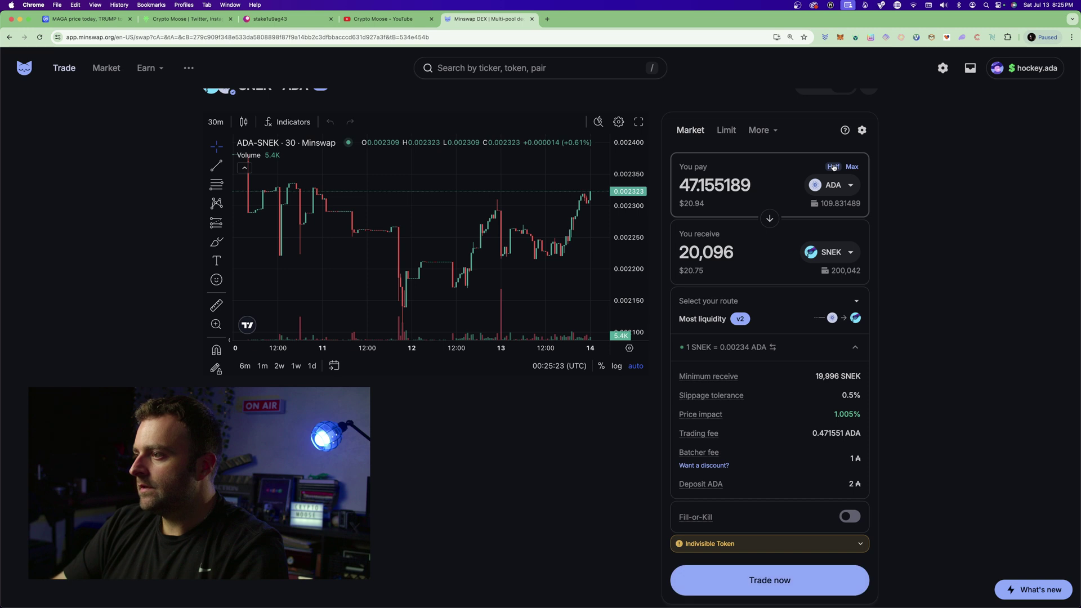
double_click(722, 184)
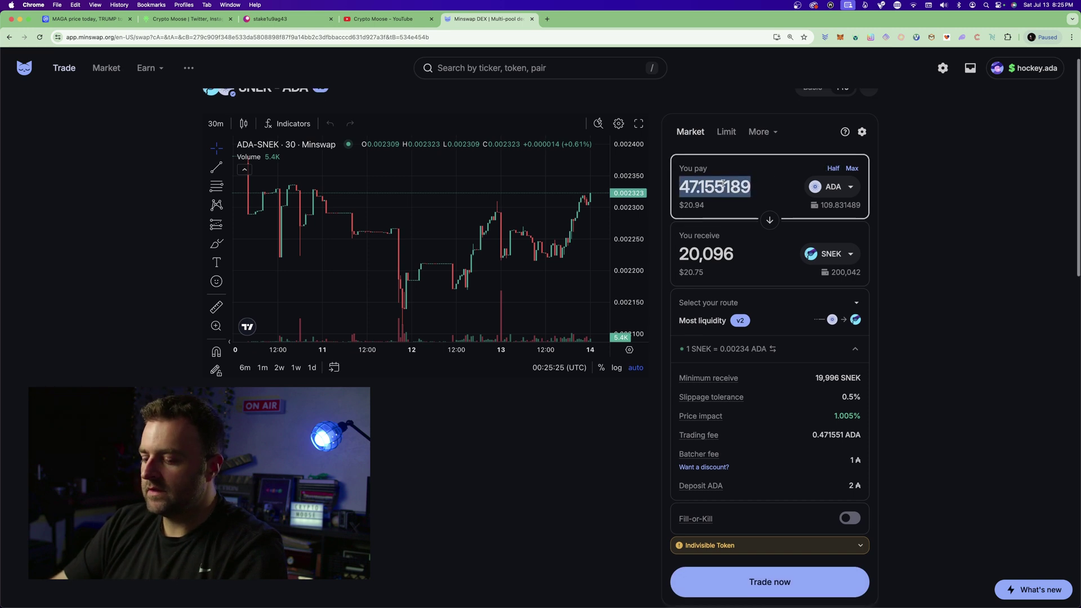
text(50)
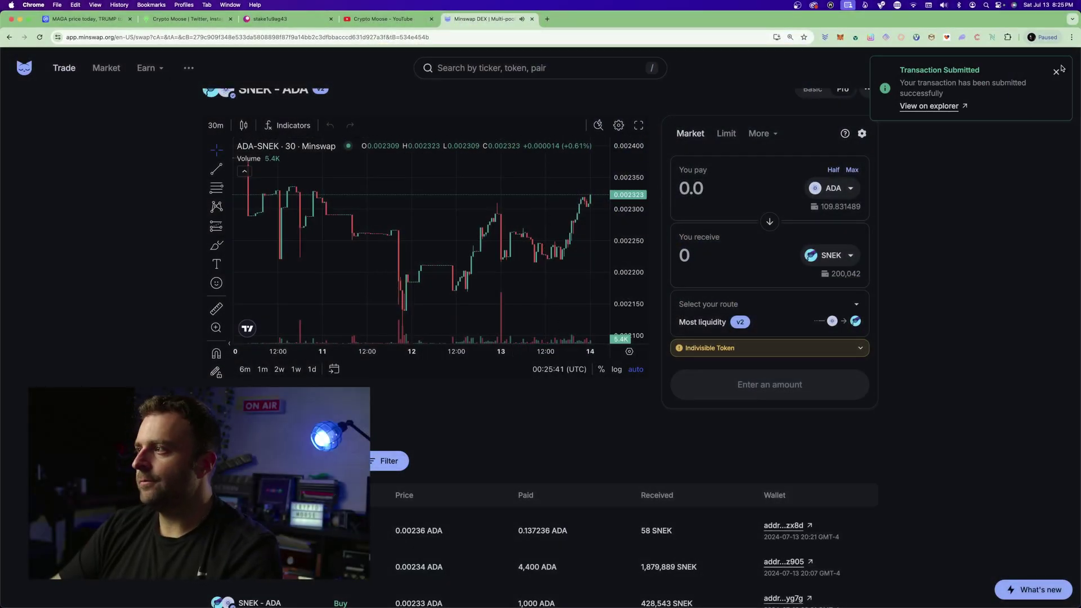
click(1057, 71)
scroll(19, 205, up, 1)
click(146, 67)
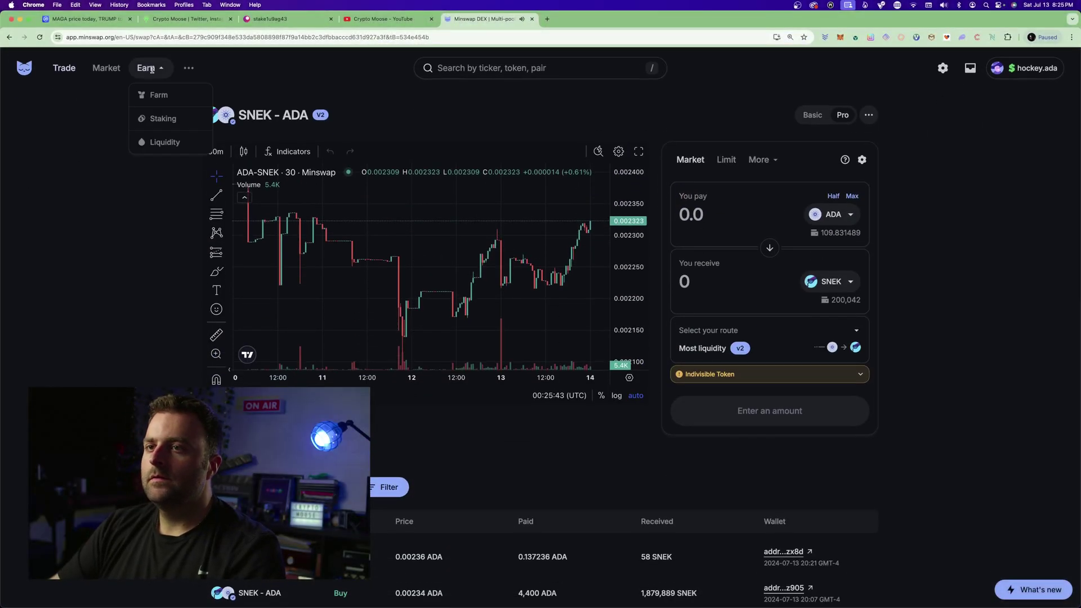
Browse the Staking and Liquidity pages, checking the farm and liquidity provider positions.
click(159, 123)
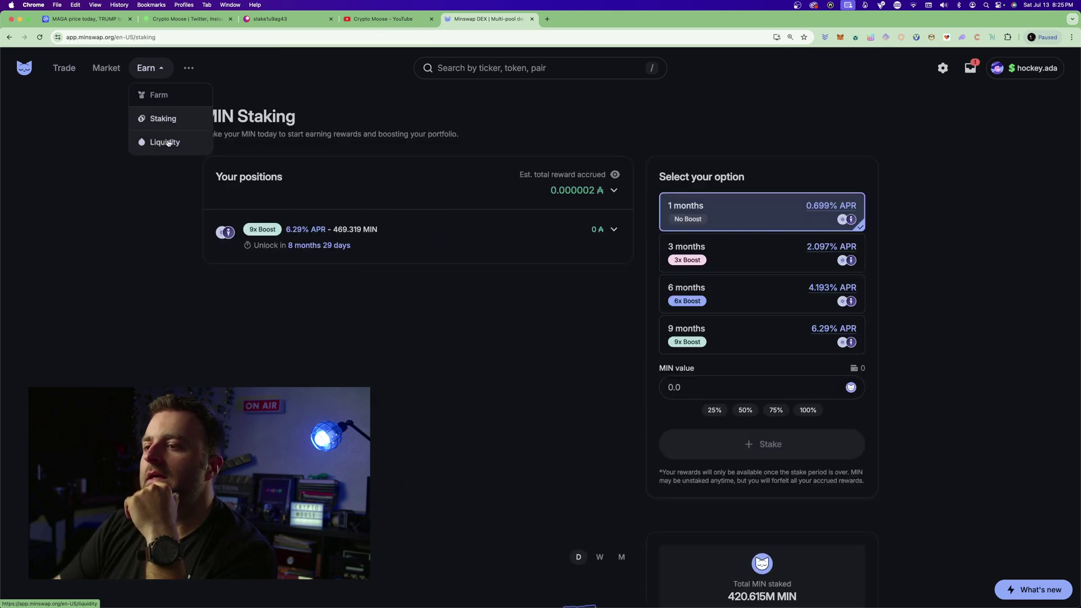
click(166, 143)
click(288, 165)
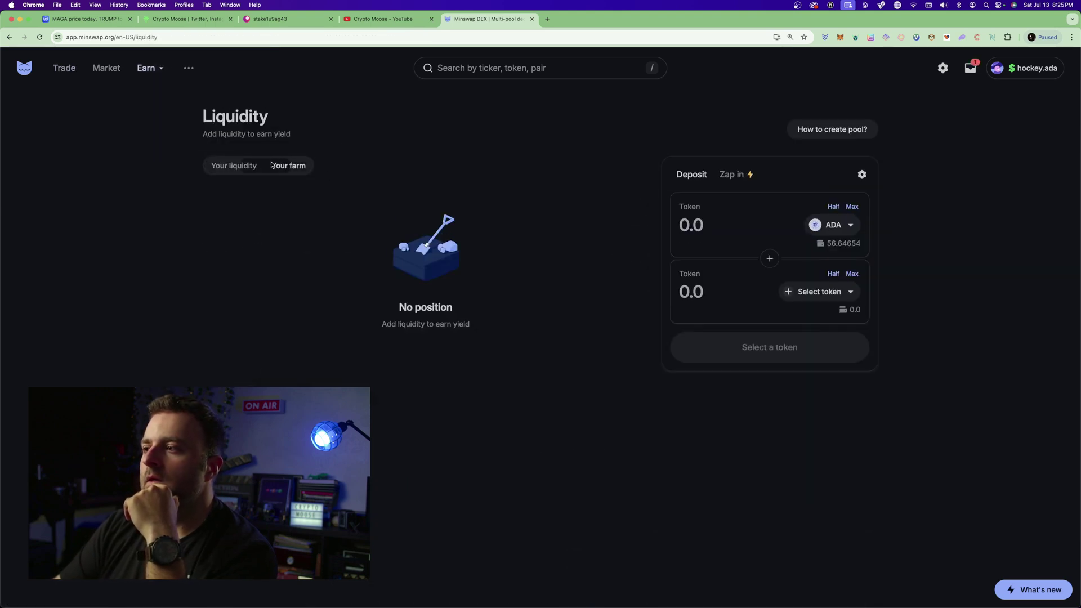
click(255, 166)
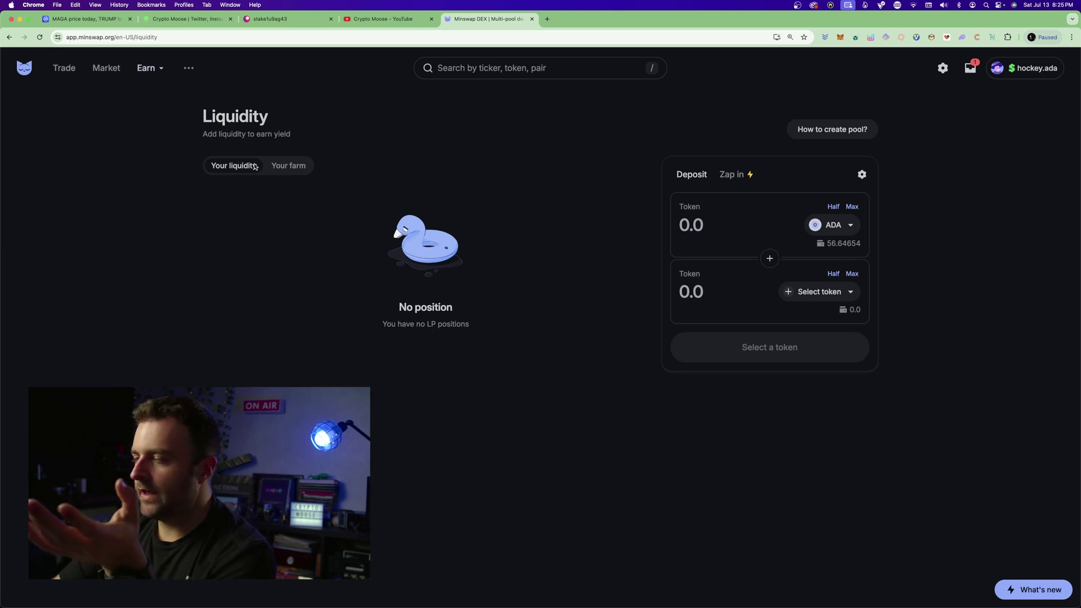
mouse_move(147, 68)
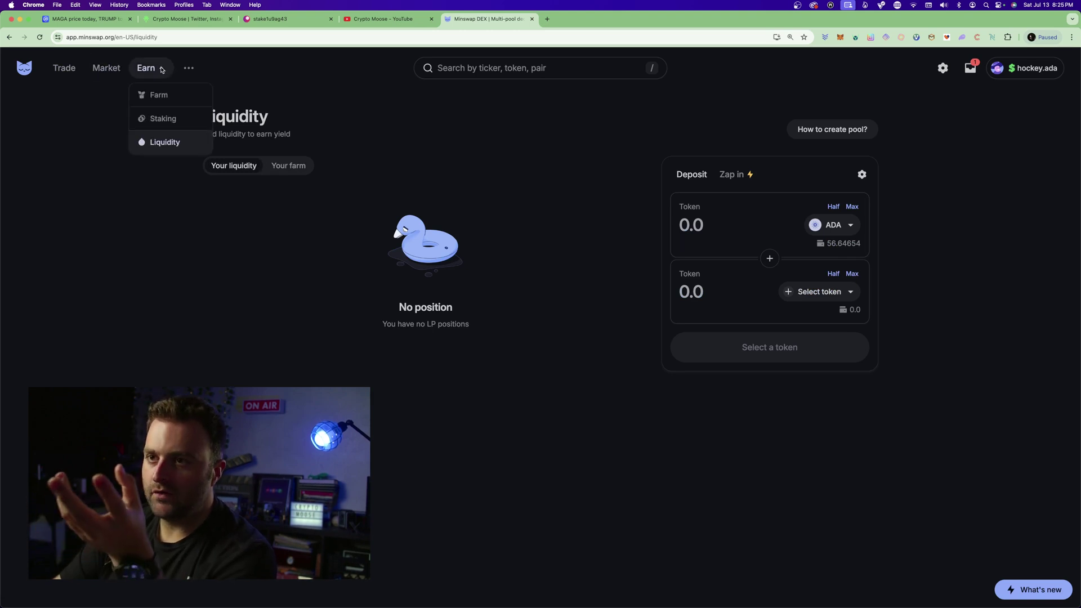
Expand the 469 MIN 9-month 9x-boost staking position, then move to the linktr.ee tab.
click(159, 121)
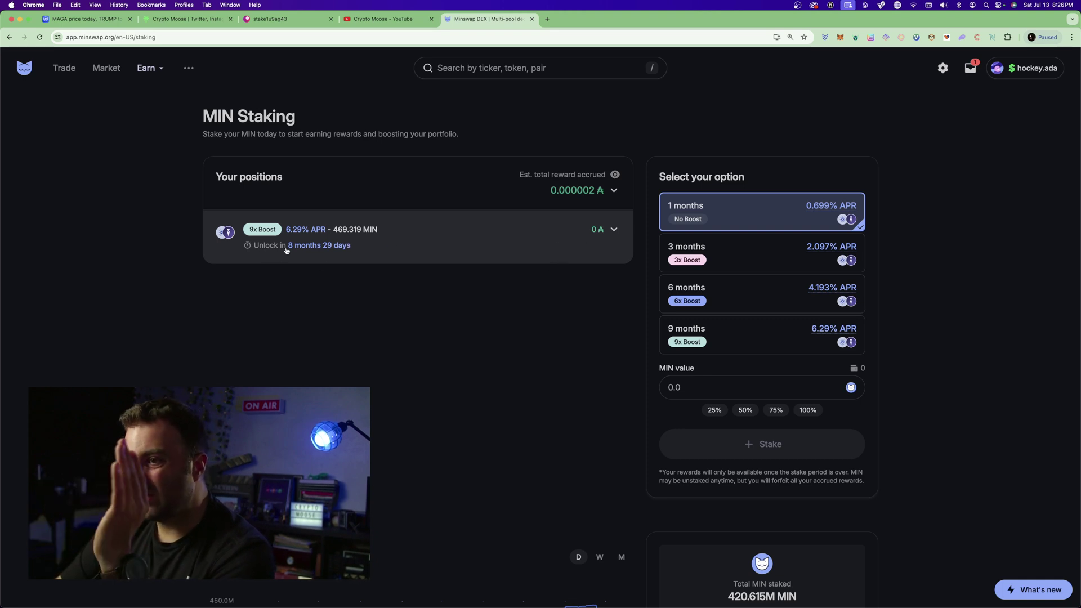
click(613, 229)
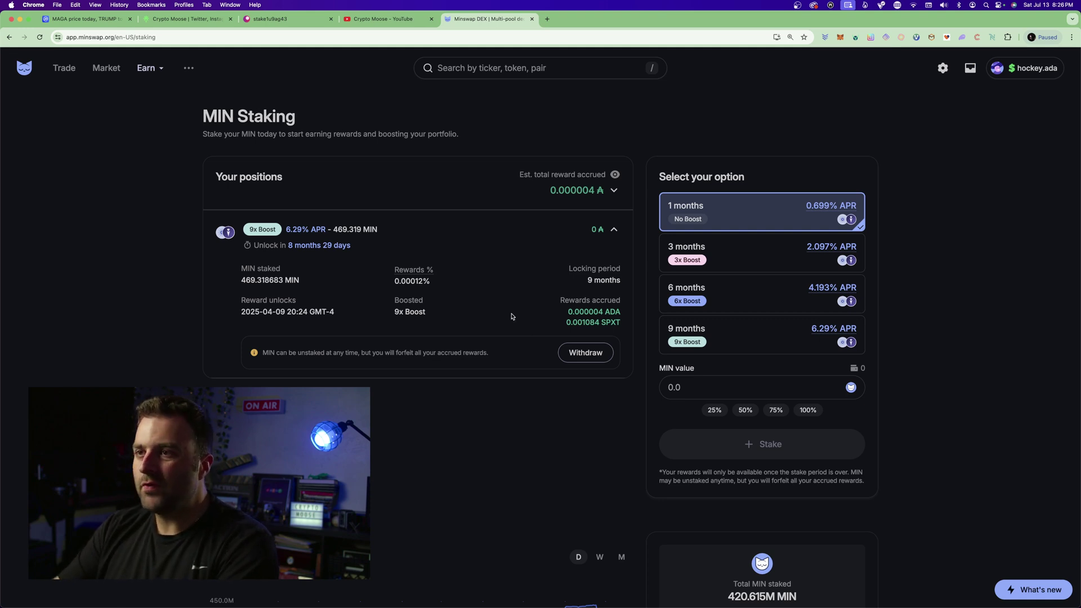
click(414, 19)
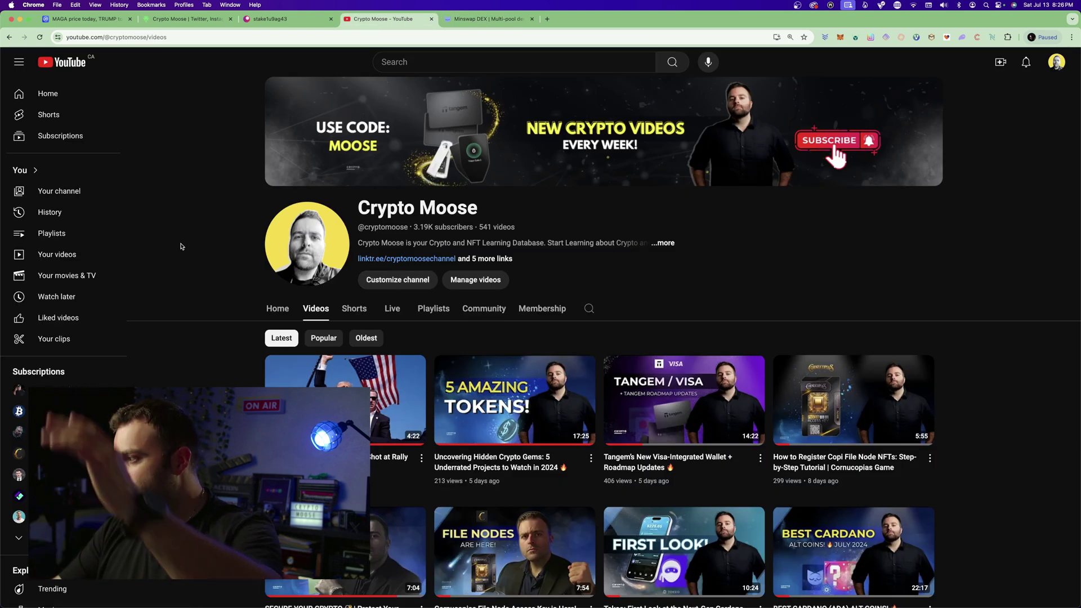
click(167, 20)
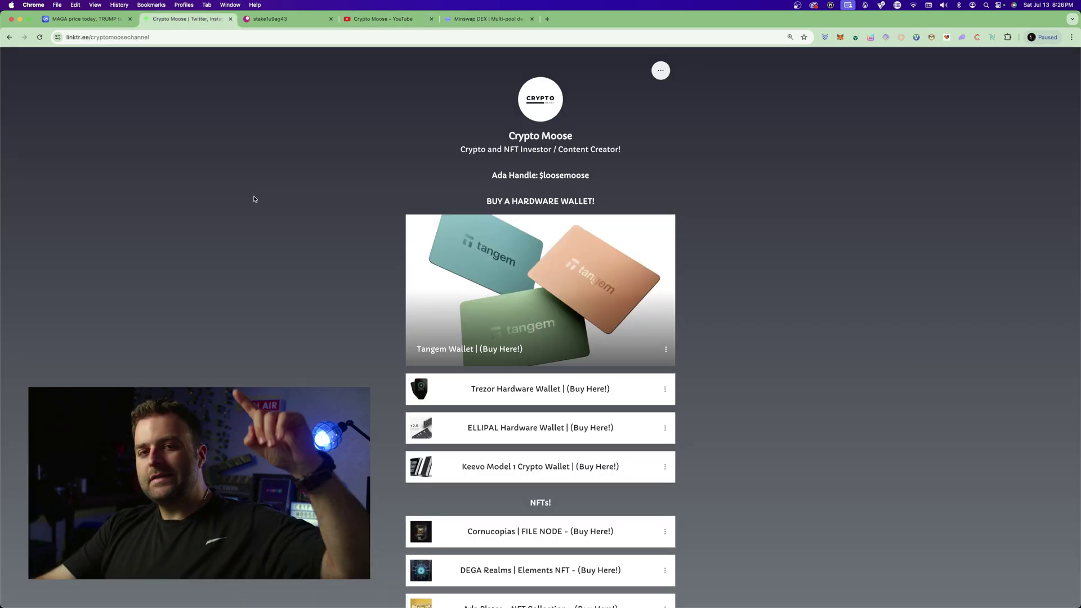